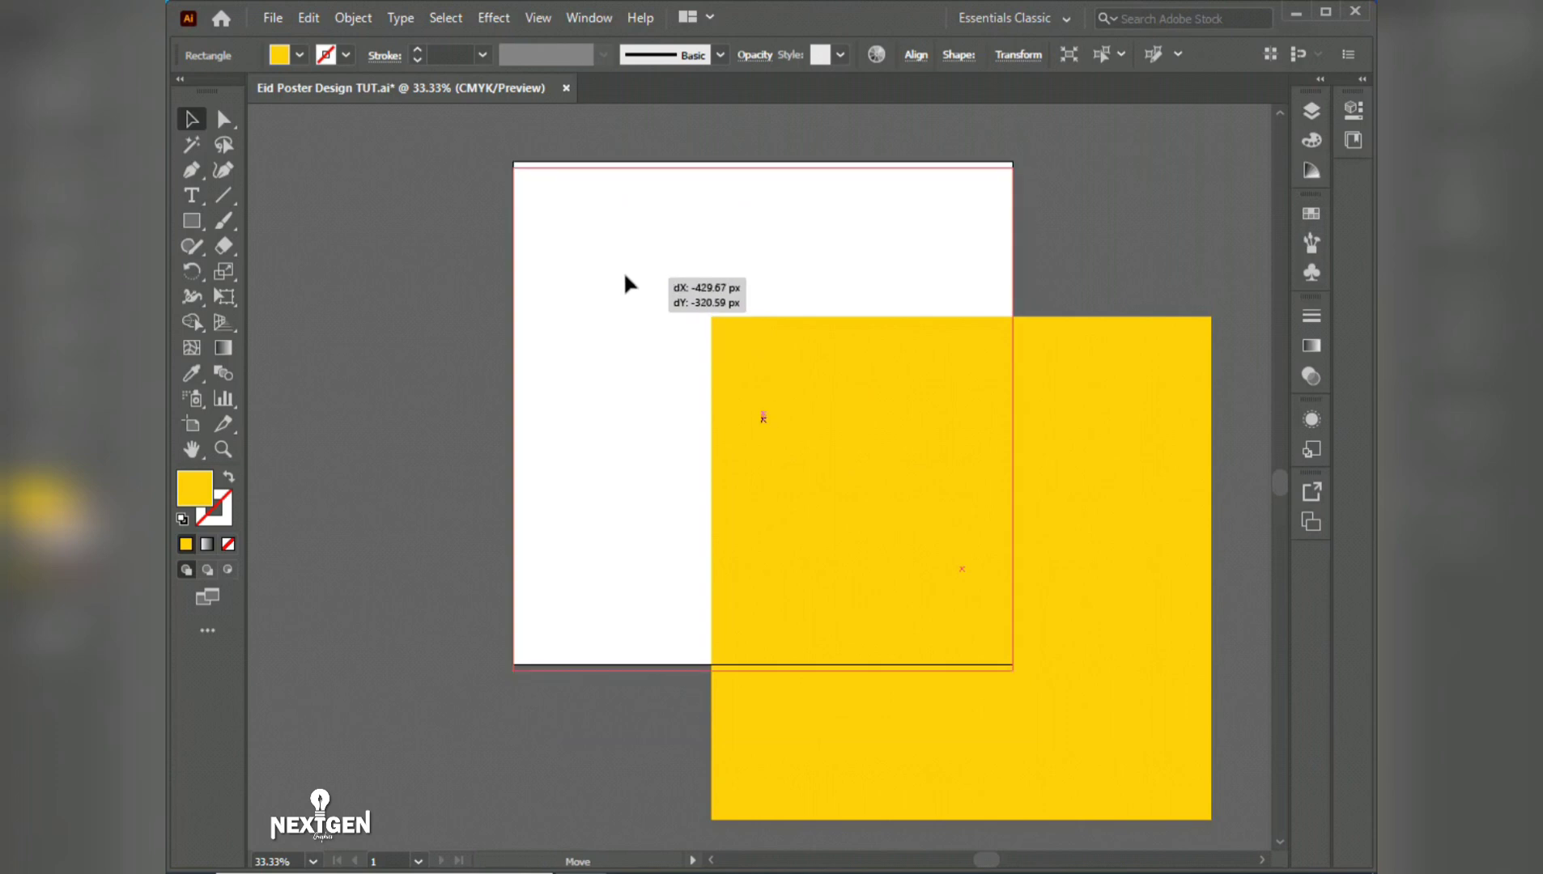
# Step: Undo the freehand move and align the yellow square to the artboard's horizontal and vertical center
pyautogui.hotkey('ctrl', 'z')
pyautogui.click(916, 55)
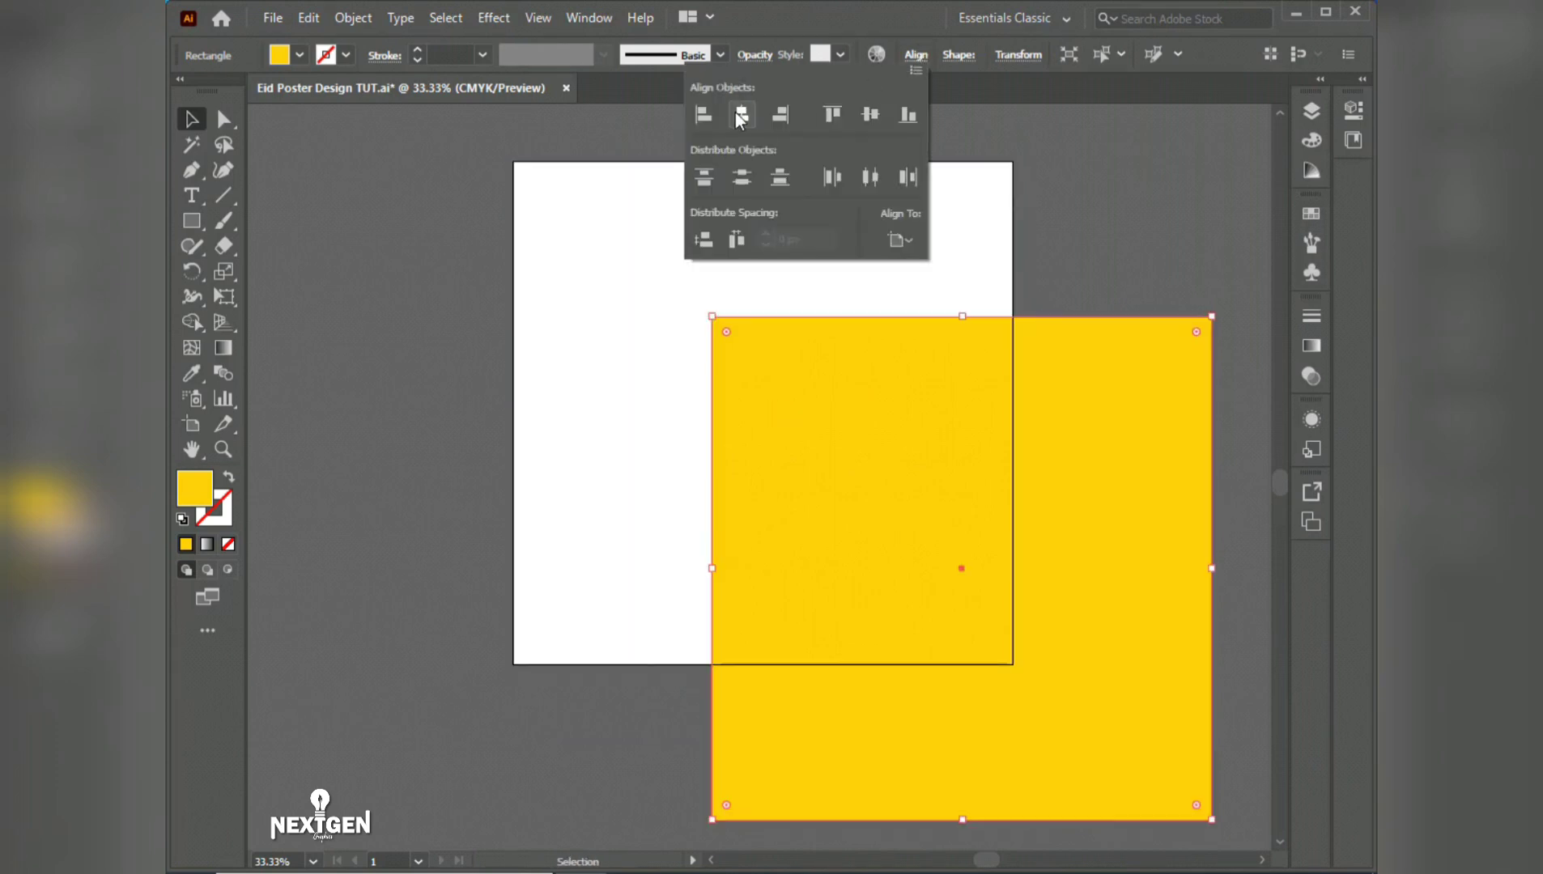
pyautogui.click(737, 120)
pyautogui.click(861, 121)
pyautogui.click(1066, 185)
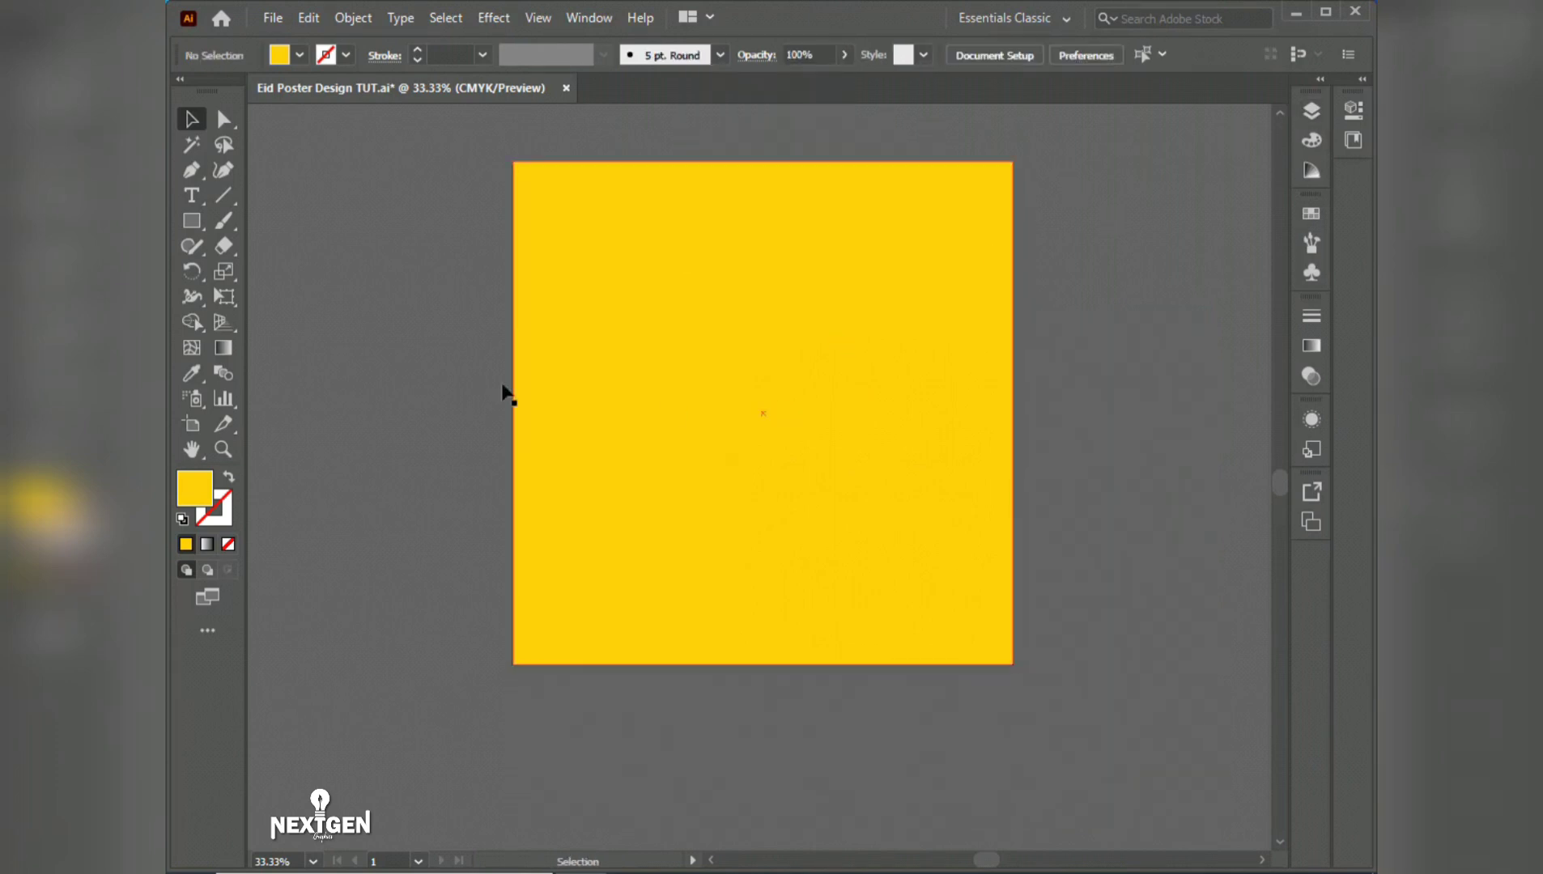
# Step: Select the four color swatch squares and place them beside the artboard's left edge with a gap between
pyautogui.moveTo(387, 337); pyautogui.dragTo(741, 507)
pyautogui.moveTo(326, 331); pyautogui.dragTo(369, 568)
pyautogui.moveTo(373, 569); pyautogui.dragTo(777, 611)
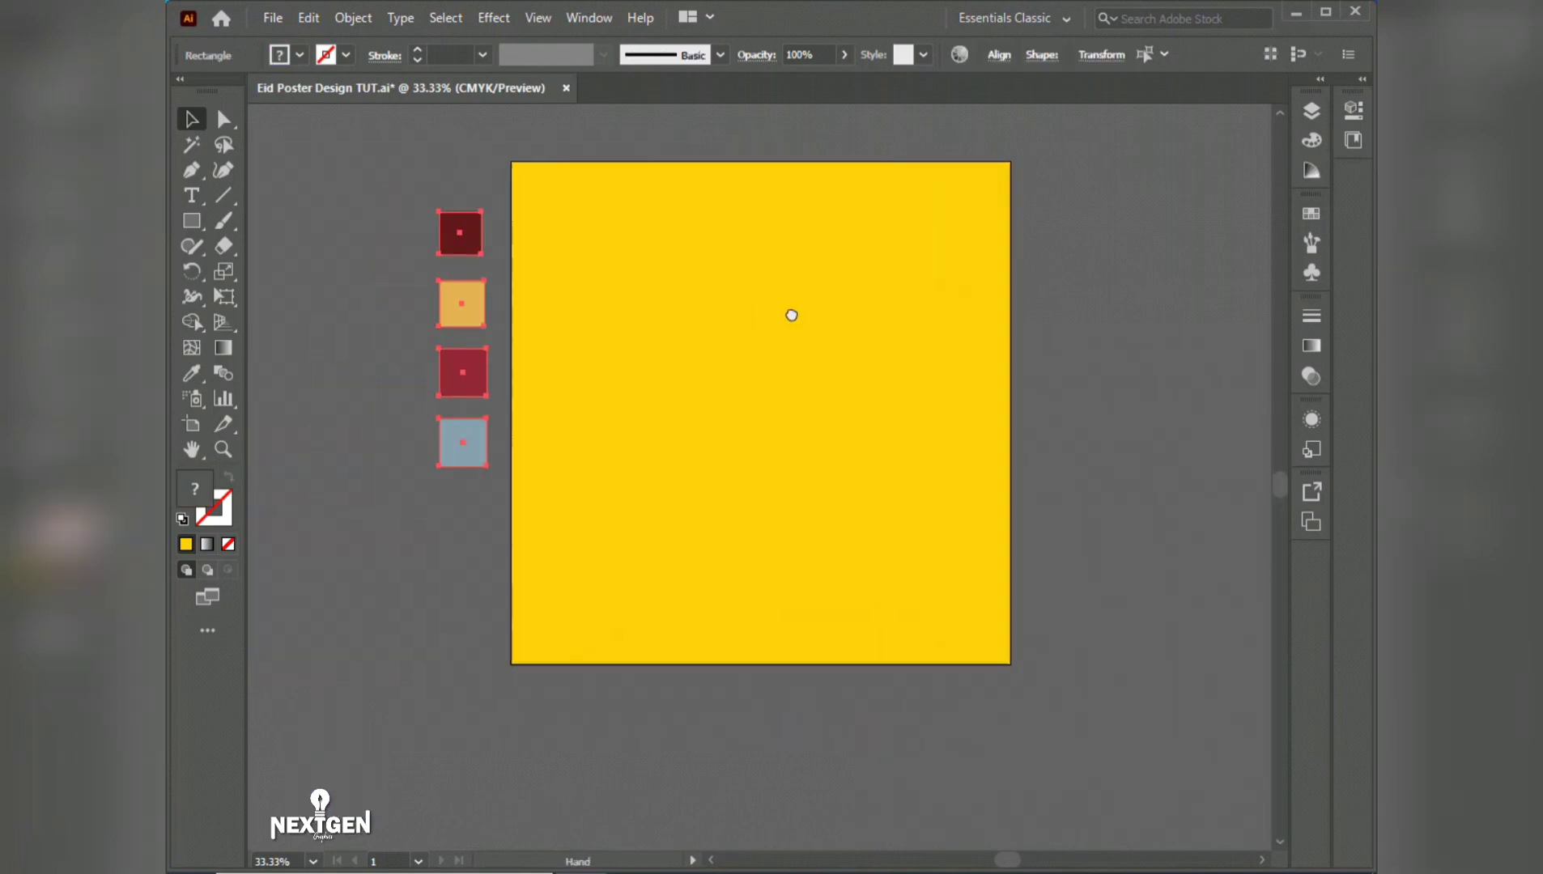
pyautogui.moveTo(431, 527); pyautogui.dragTo(434, 528)
pyautogui.moveTo(447, 453); pyautogui.dragTo(333, 440)
# Step: Recolor the yellow background square with the dark maroon sampled from the first swatch
pyautogui.click(419, 342)
pyautogui.click(534, 267)
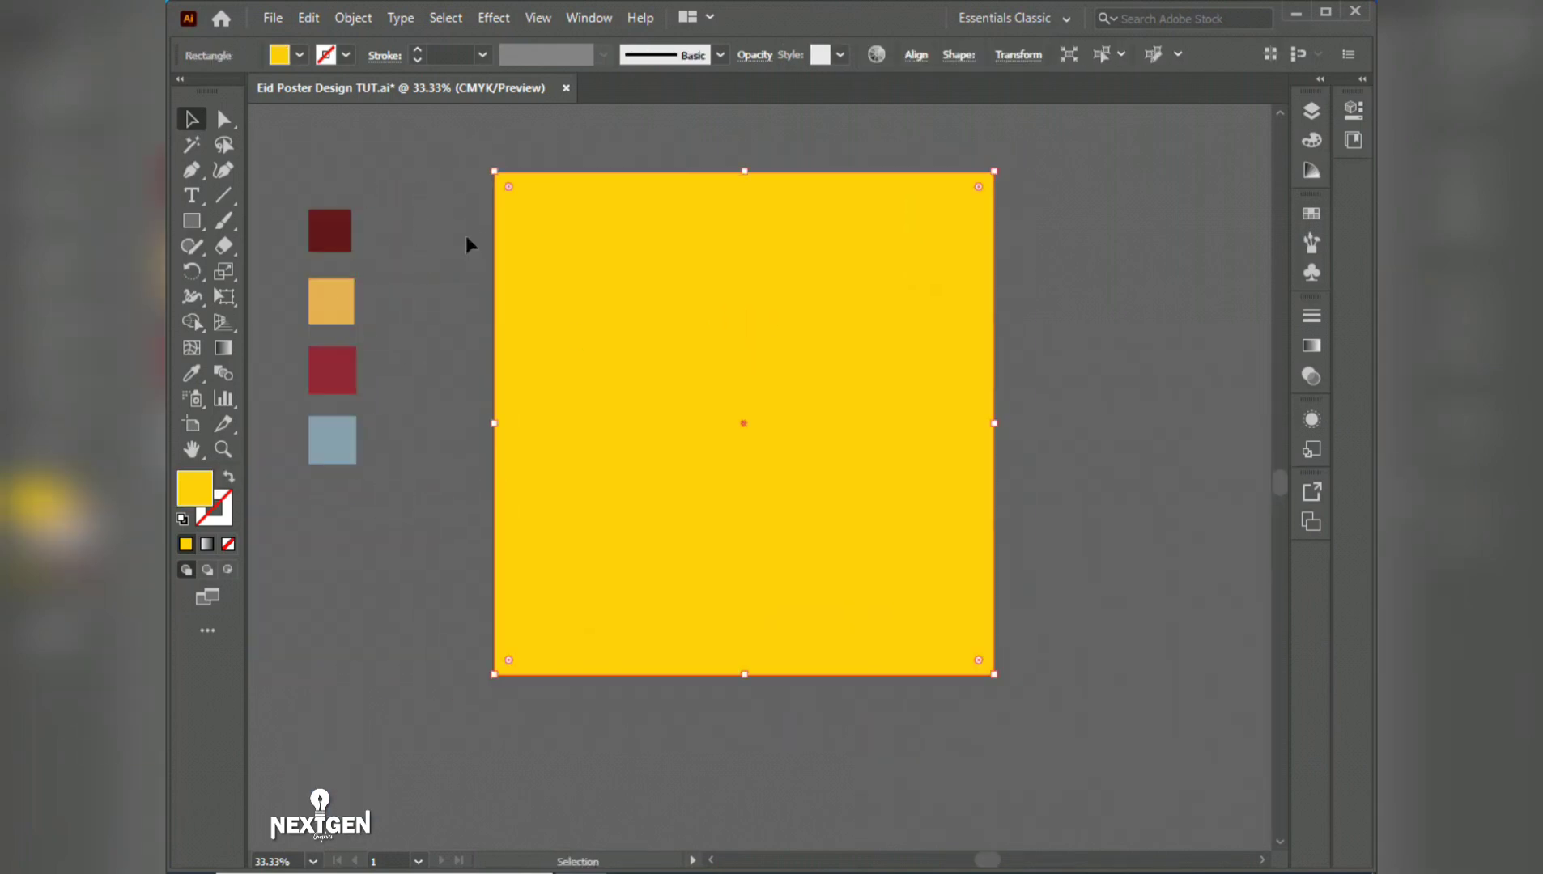
pyautogui.click(193, 373)
pyautogui.click(329, 232)
pyautogui.click(199, 123)
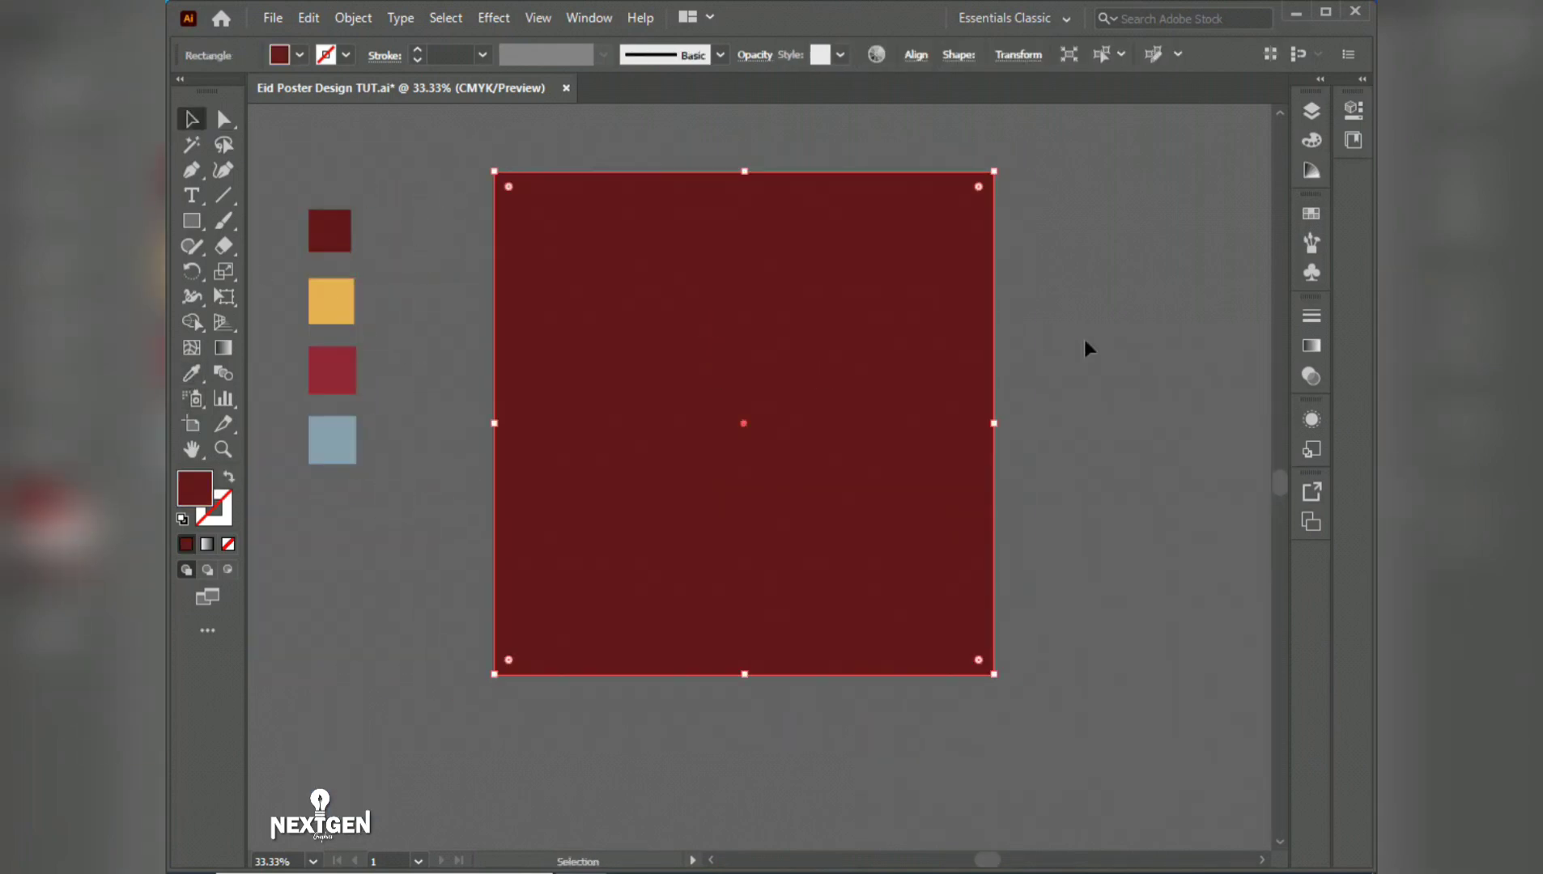
pyautogui.click(1314, 113)
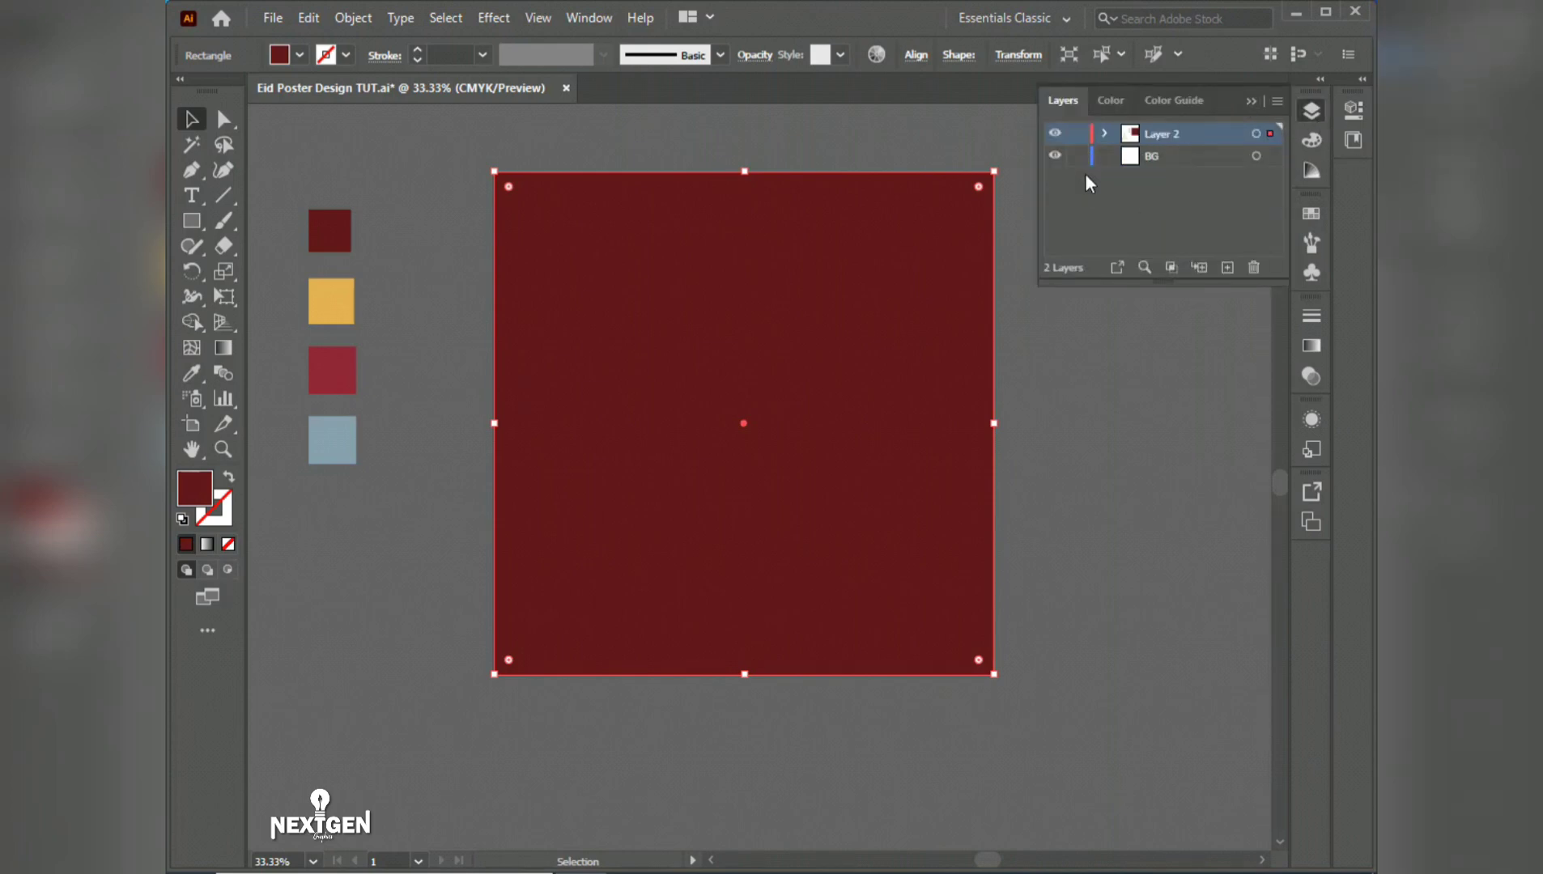
pyautogui.click(1131, 233)
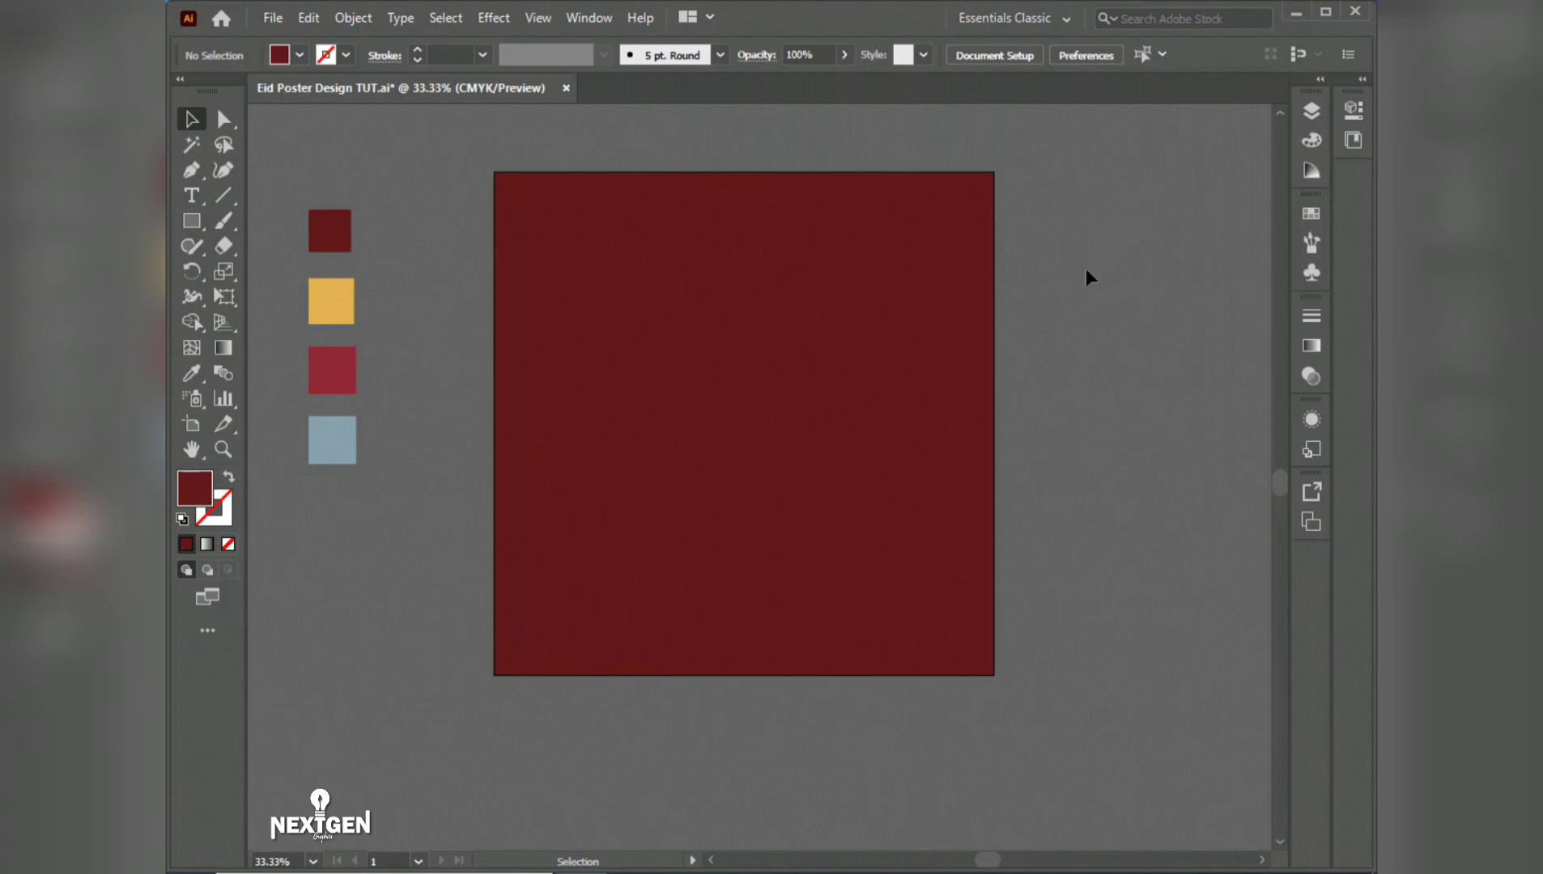
# Step: Draw a closed Pen shape over the background's lower-right half, with a curved edge between its lower-left and upper-right corners
pyautogui.press('p')
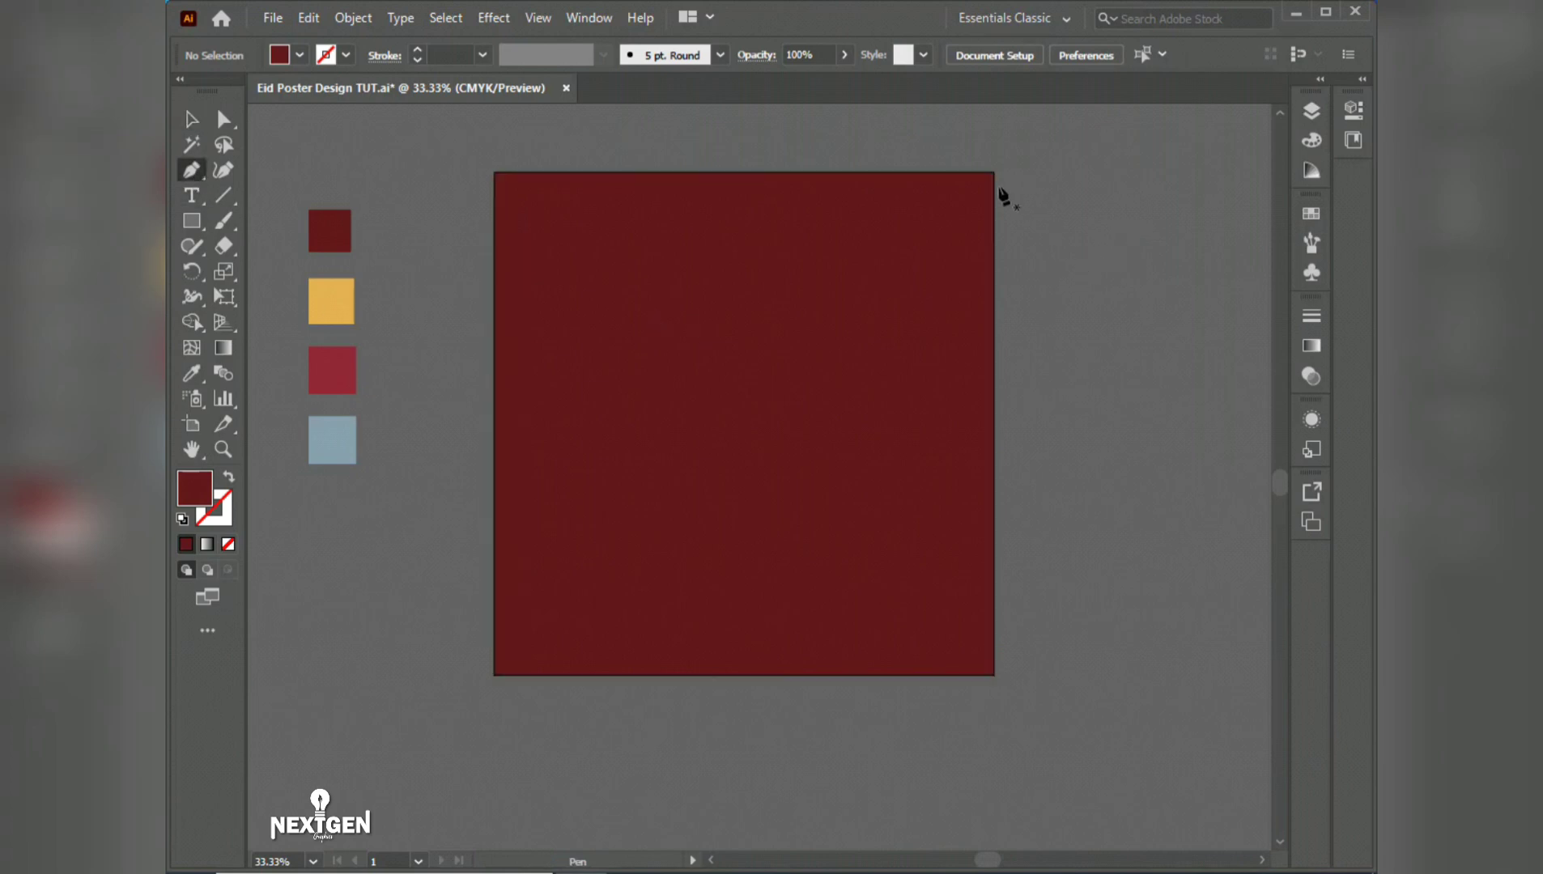
pyautogui.click(995, 172)
pyautogui.moveTo(495, 676)
pyautogui.mouseDown()
pyautogui.moveTo(412, 675)
pyautogui.moveTo(247, 784)
pyautogui.moveTo(622, 779)
pyautogui.moveTo(446, 775)
pyautogui.mouseUp()
pyautogui.press('space')
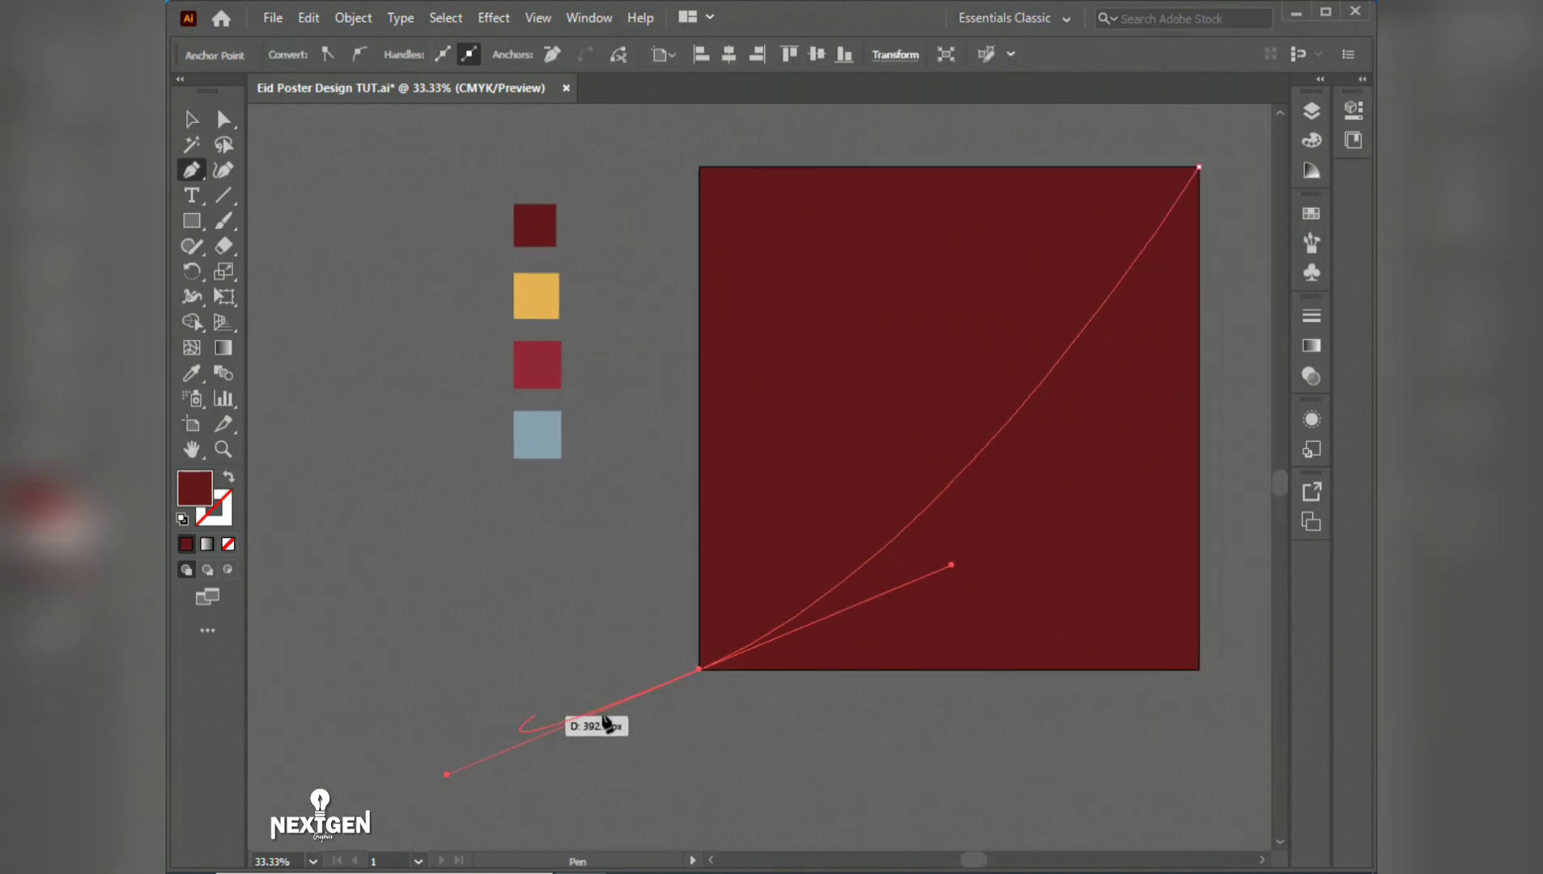
pyautogui.click(700, 670)
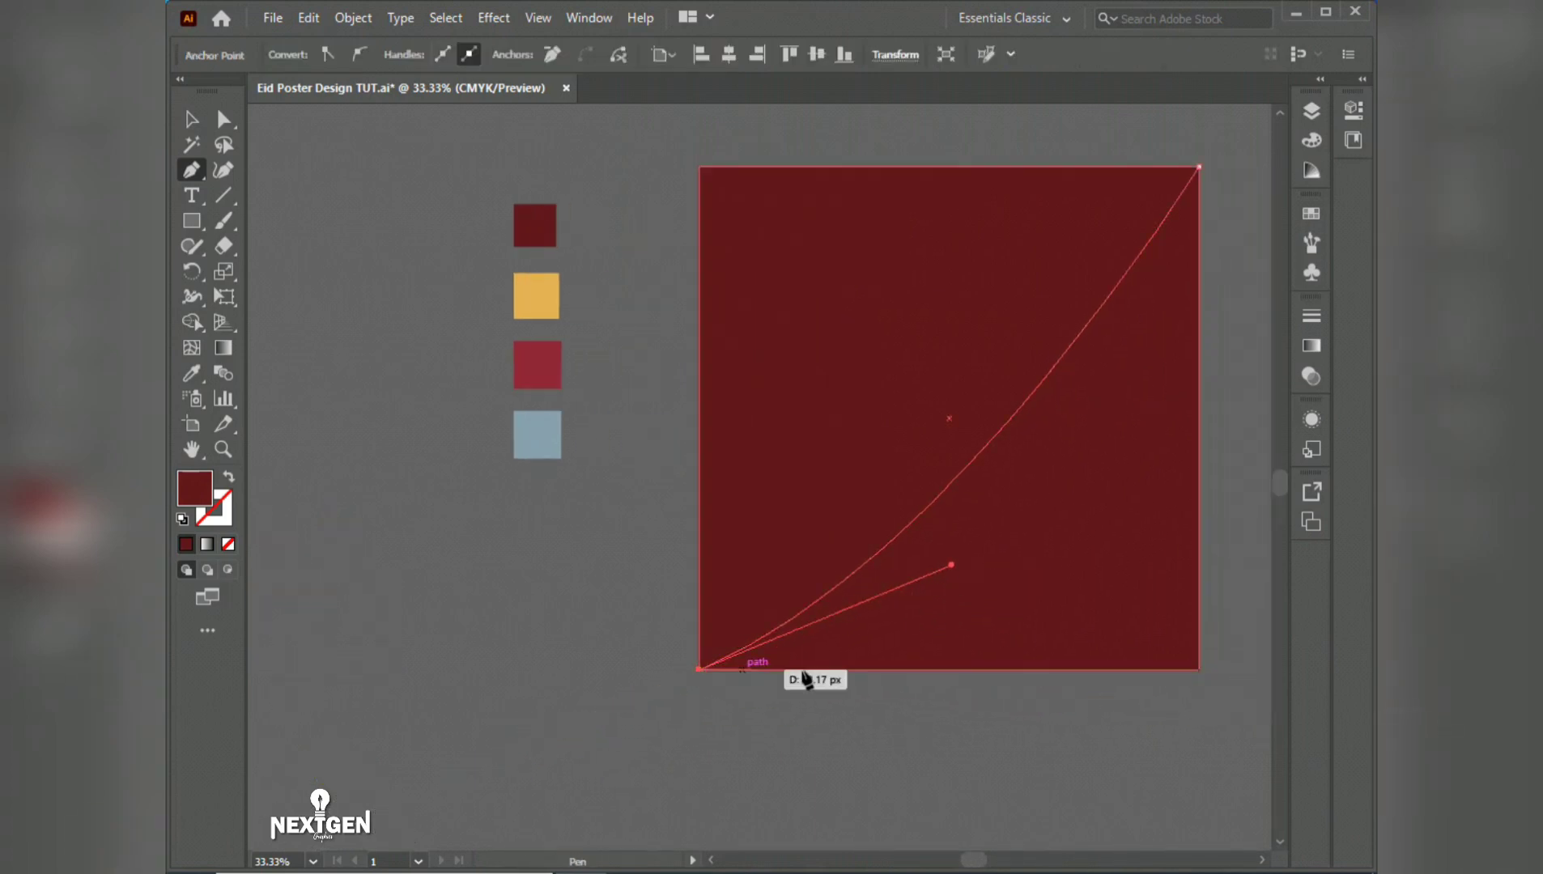
pyautogui.press('space')
pyautogui.moveTo(1206, 677); pyautogui.dragTo(923, 693)
pyautogui.click(916, 687)
pyautogui.click(916, 183)
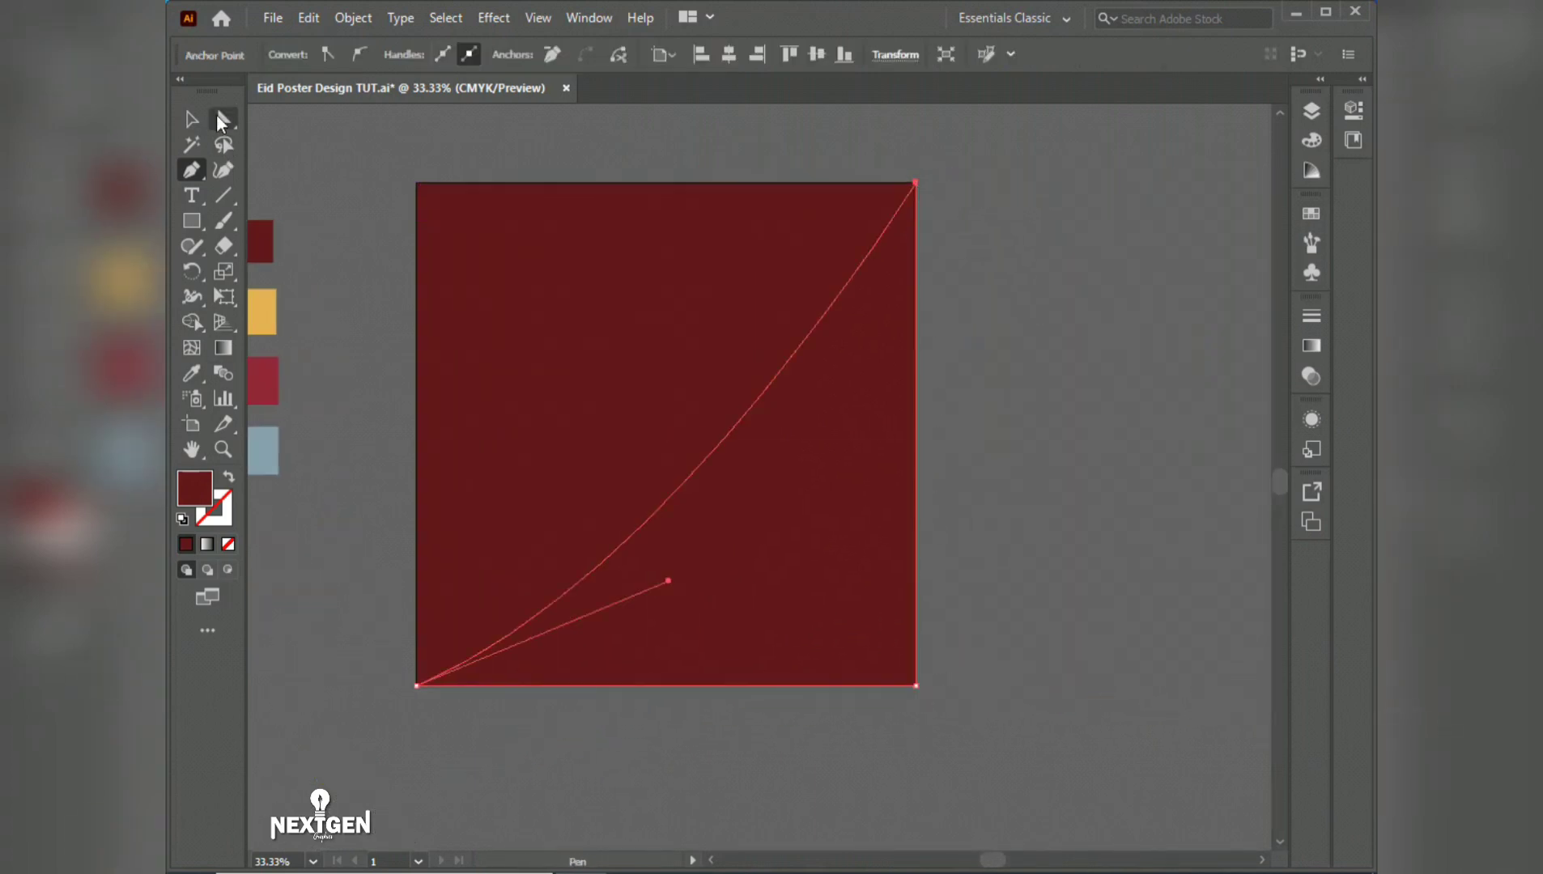
# Step: Adjust the direction handle at the shape's lower-left anchor so the curve bows further toward the lower-right corner
pyautogui.click(221, 122)
pyautogui.moveTo(672, 582); pyautogui.dragTo(839, 578)
pyautogui.hotkey('ctrl', 'z')
pyautogui.click(363, 668)
pyautogui.hotkey('ctrl', 'z')
pyautogui.click(417, 685)
pyautogui.press('v')
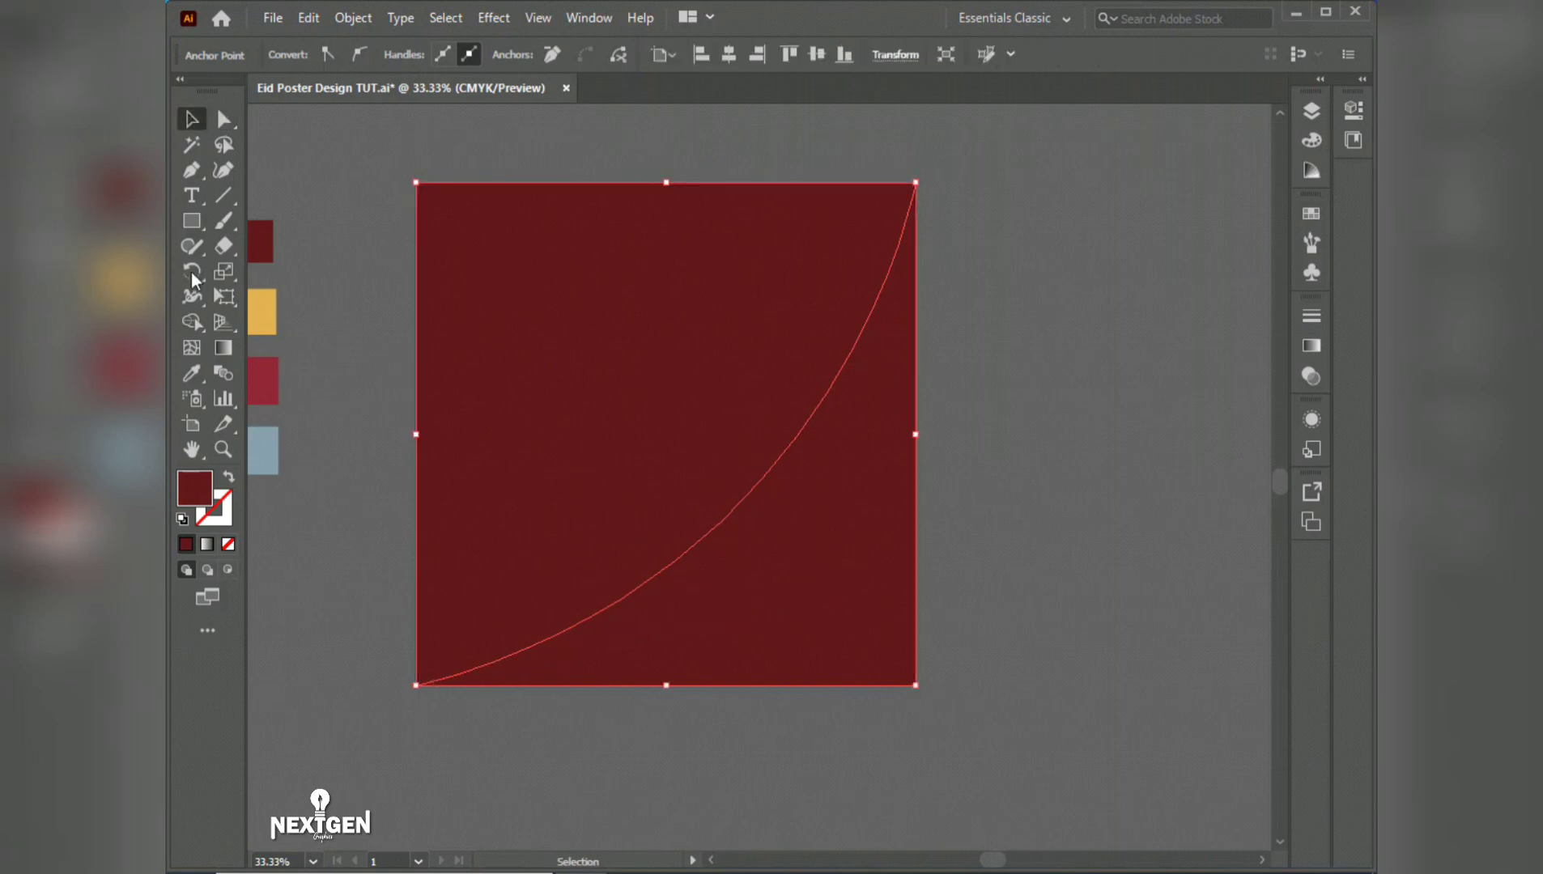
# Step: Fill the curved corner shape with the light orange sampled from the second swatch
pyautogui.click(194, 373)
pyautogui.click(271, 302)
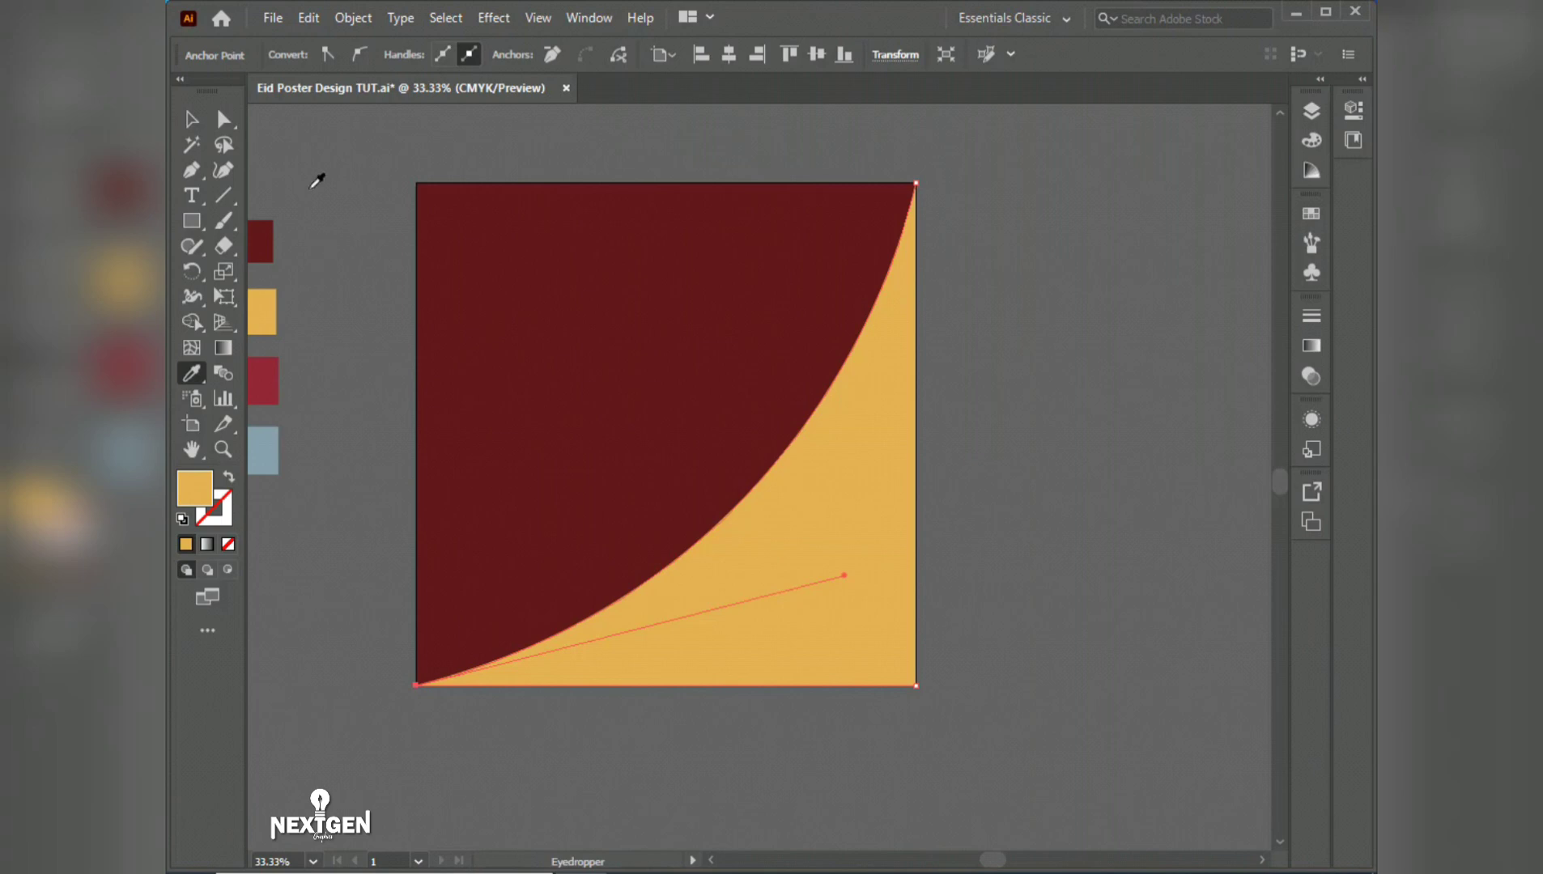
pyautogui.press('v')
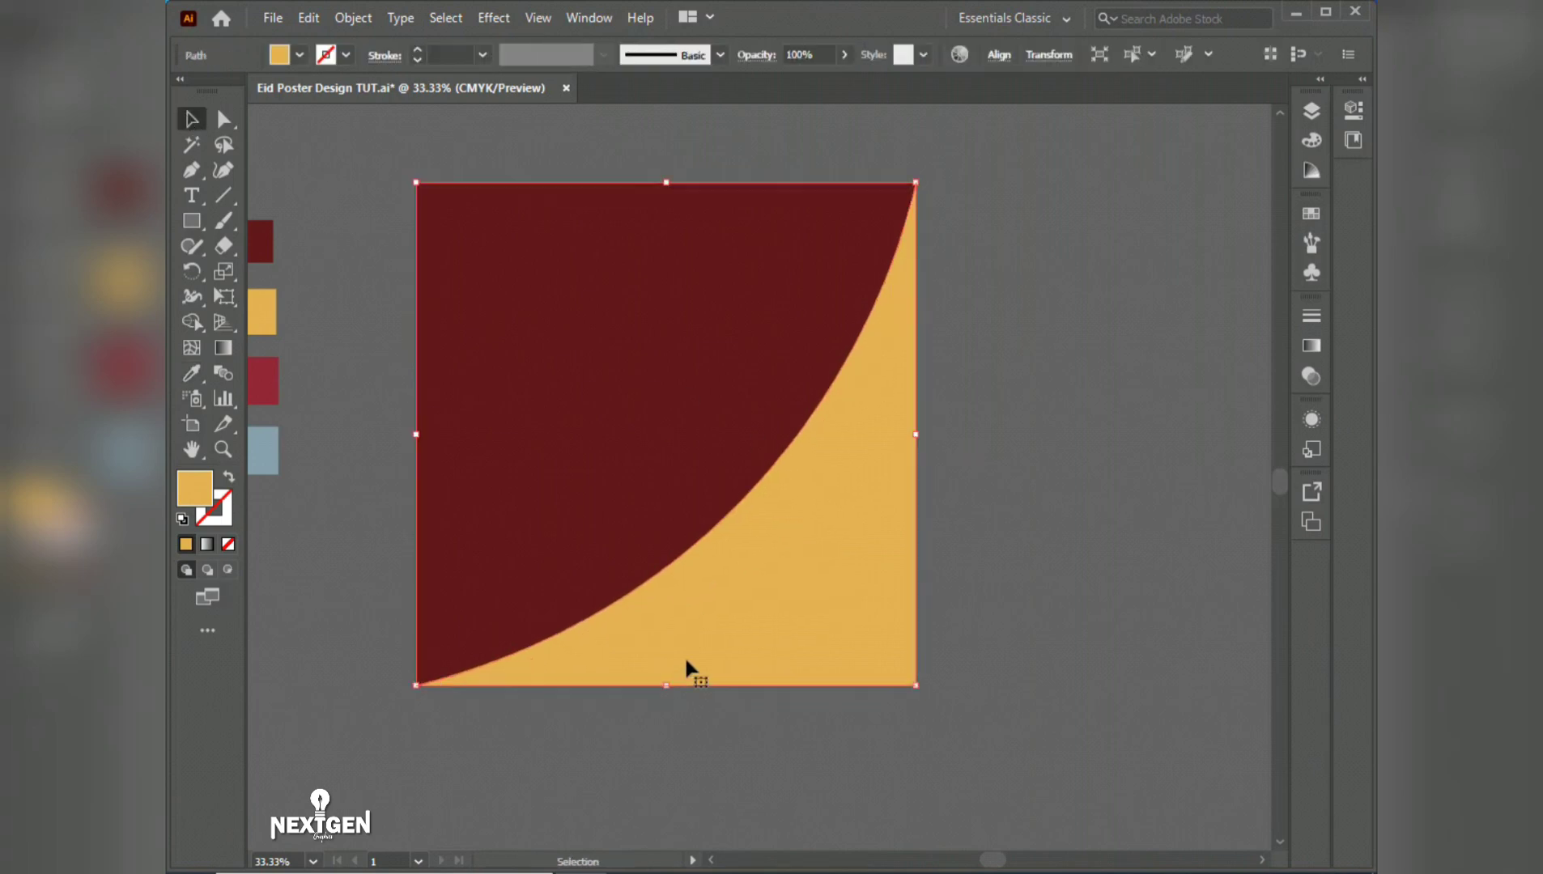
# Step: Duplicate the curved shape and extend the copy's lower-left and upper-right points beyond the artboard
pyautogui.press('a')
pyautogui.moveTo(716, 620); pyautogui.dragTo(754, 581)
pyautogui.moveTo(898, 678); pyautogui.dragTo(917, 700)
pyautogui.moveTo(857, 600); pyautogui.dragTo(827, 581)
pyautogui.moveTo(893, 165); pyautogui.dragTo(916, 142)
# Step: Fill the extended copy with the crimson swatch color and send it backward behind the orange shape
pyautogui.click(191, 373)
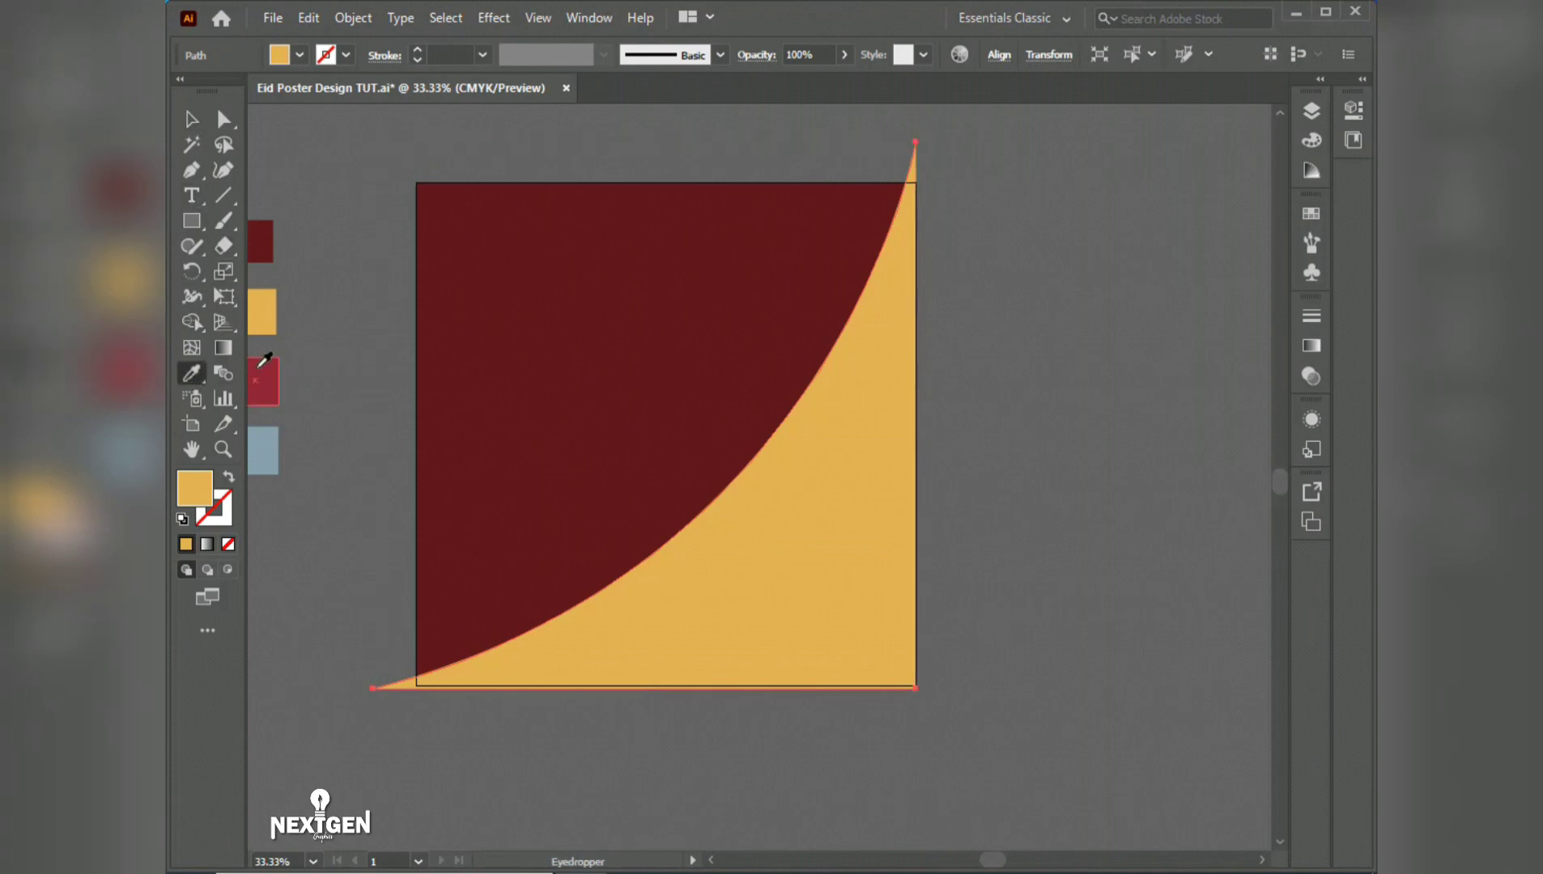
pyautogui.click(263, 380)
pyautogui.press('v')
pyautogui.rightClick(723, 609)
pyautogui.moveTo(798, 471)
pyautogui.moveTo(939, 492)
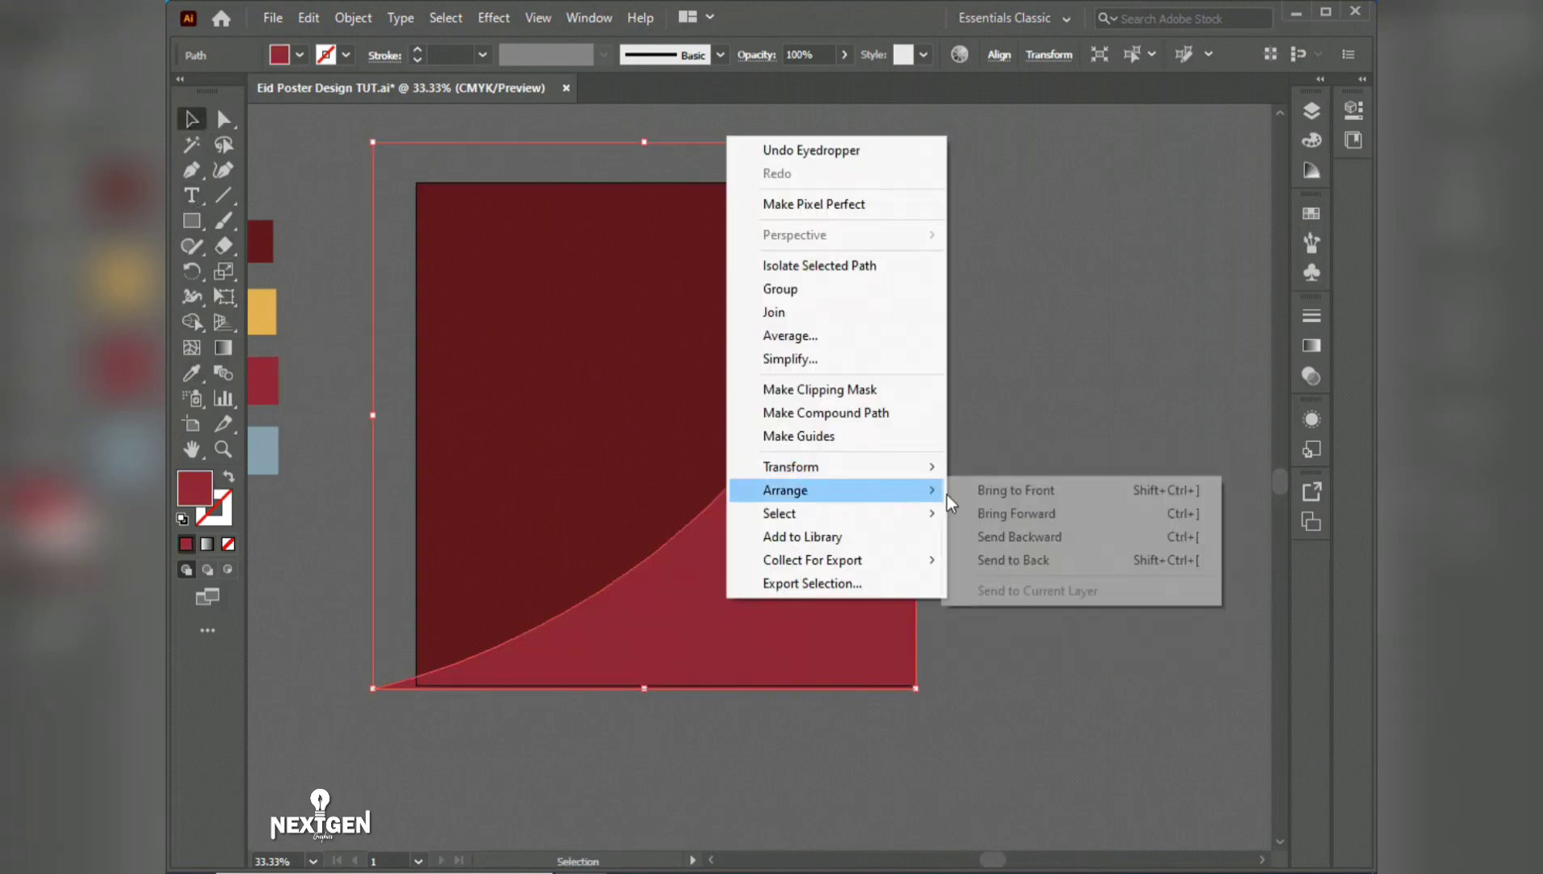
pyautogui.click(1042, 536)
pyautogui.hotkey('ctrl', 'shift', 'a')
# Step: Nudge the crimson curved shape up so its lower edge lines up with the artboard's bottom edge
pyautogui.click(653, 568)
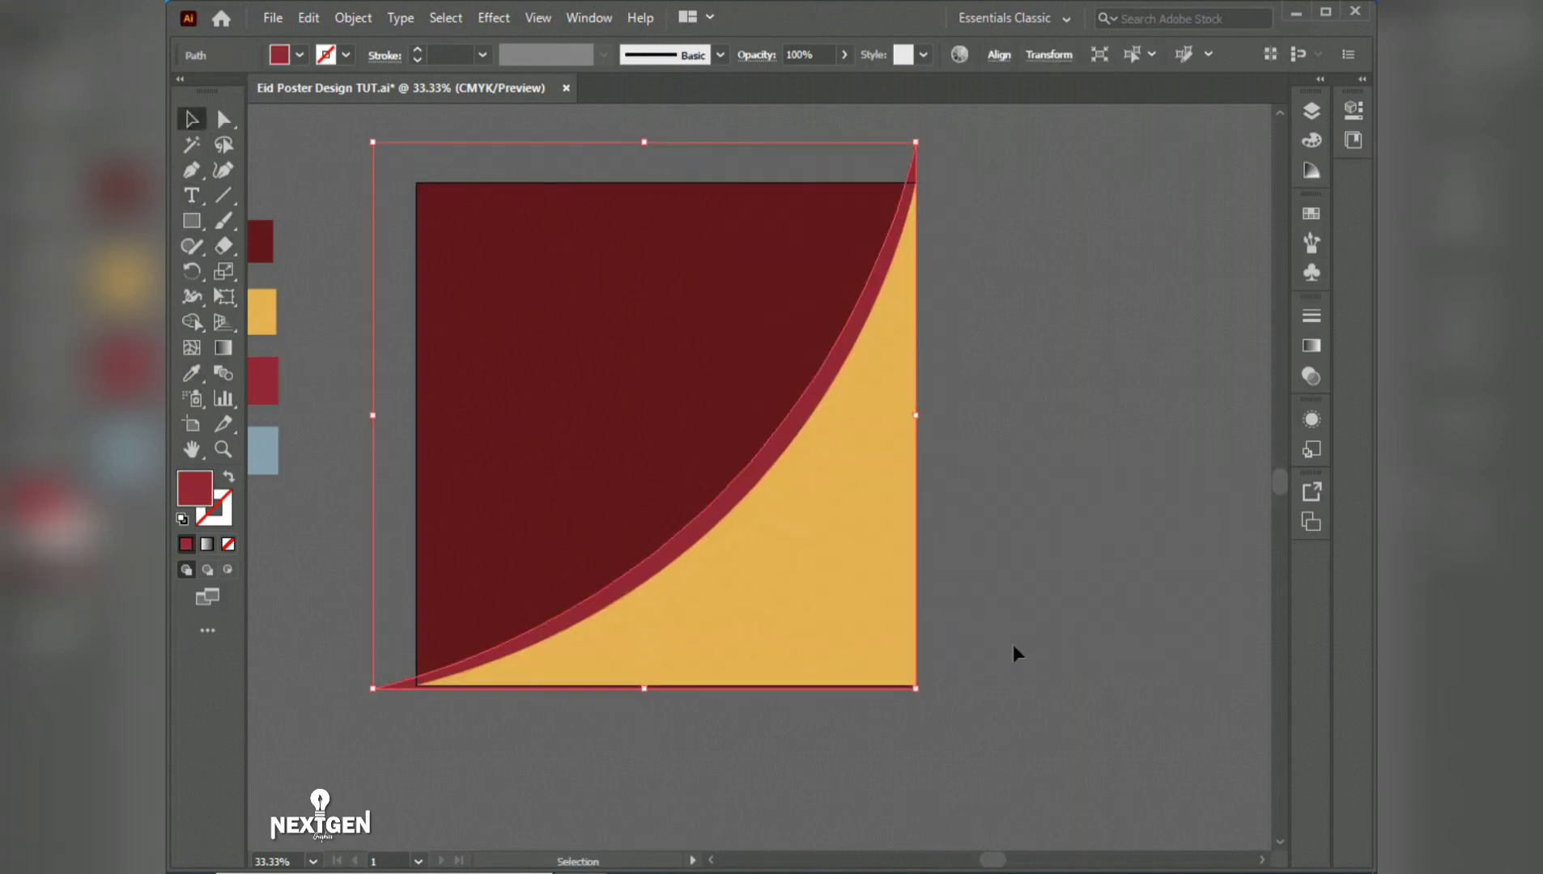
pyautogui.click(1012, 645)
pyautogui.click(810, 591)
pyautogui.click(1028, 589)
pyautogui.click(689, 537)
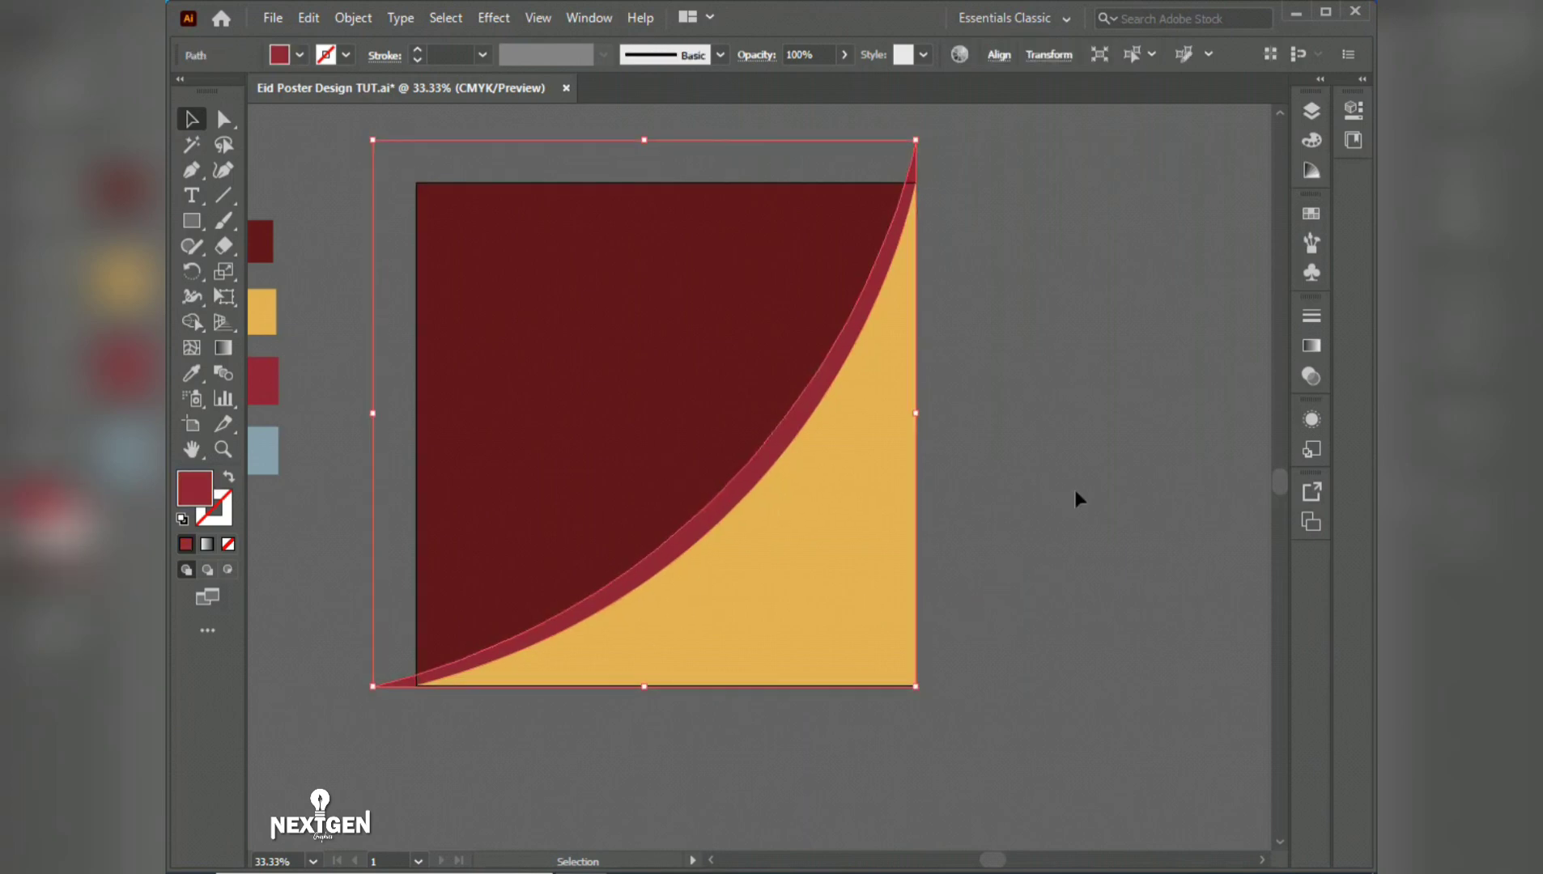
pyautogui.hotkey('ctrl', 'shift', 'a')
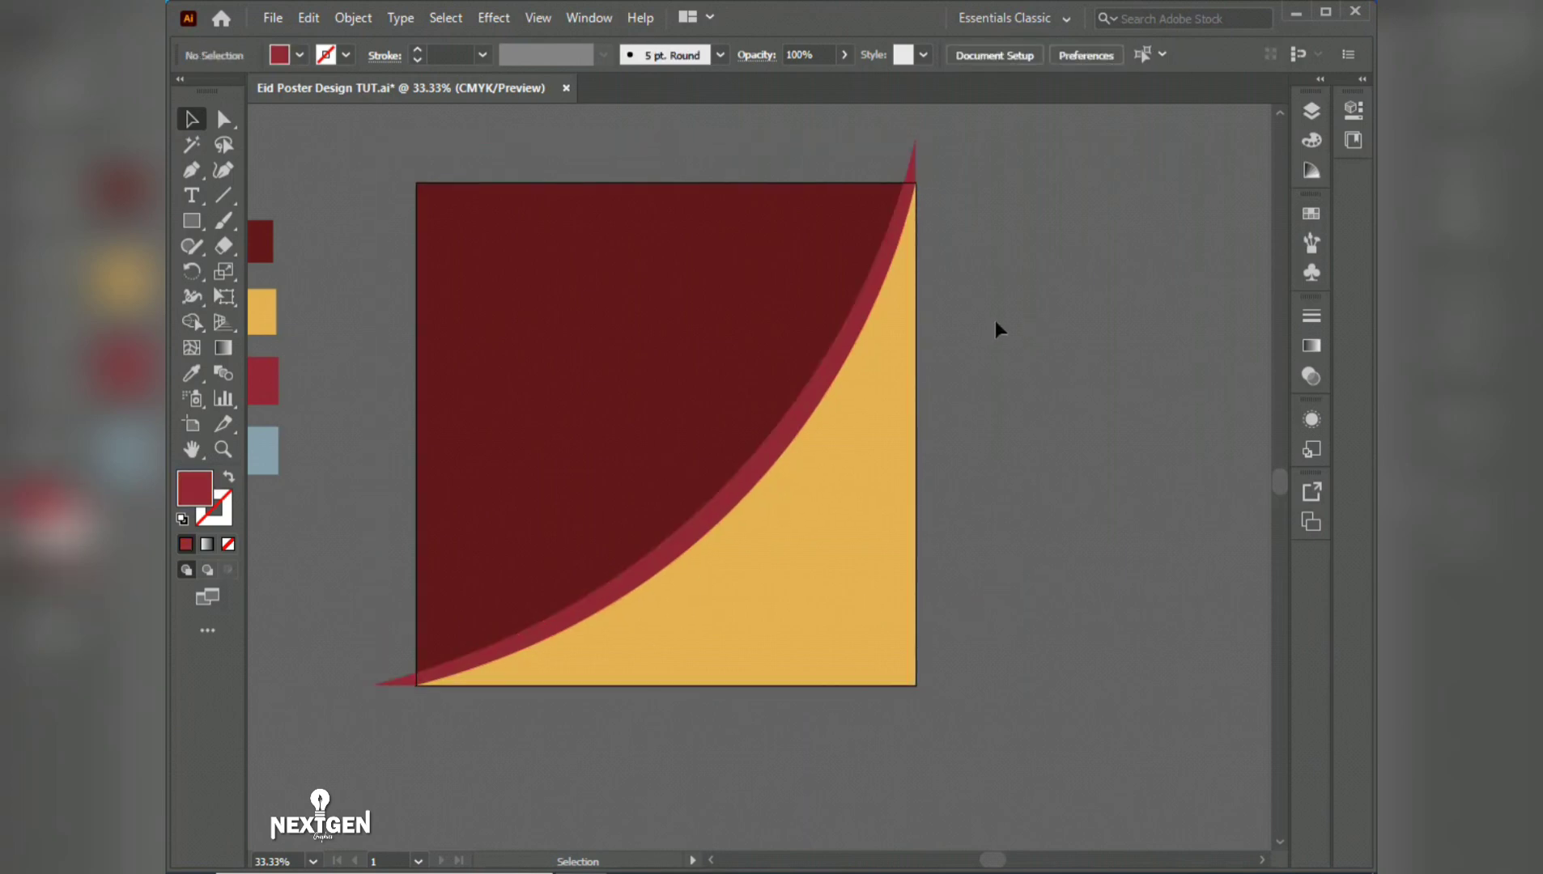
# Step: Draw an open L-shaped Pen path just inside the background's top and left edges
pyautogui.moveTo(994, 298); pyautogui.dragTo(1095, 326)
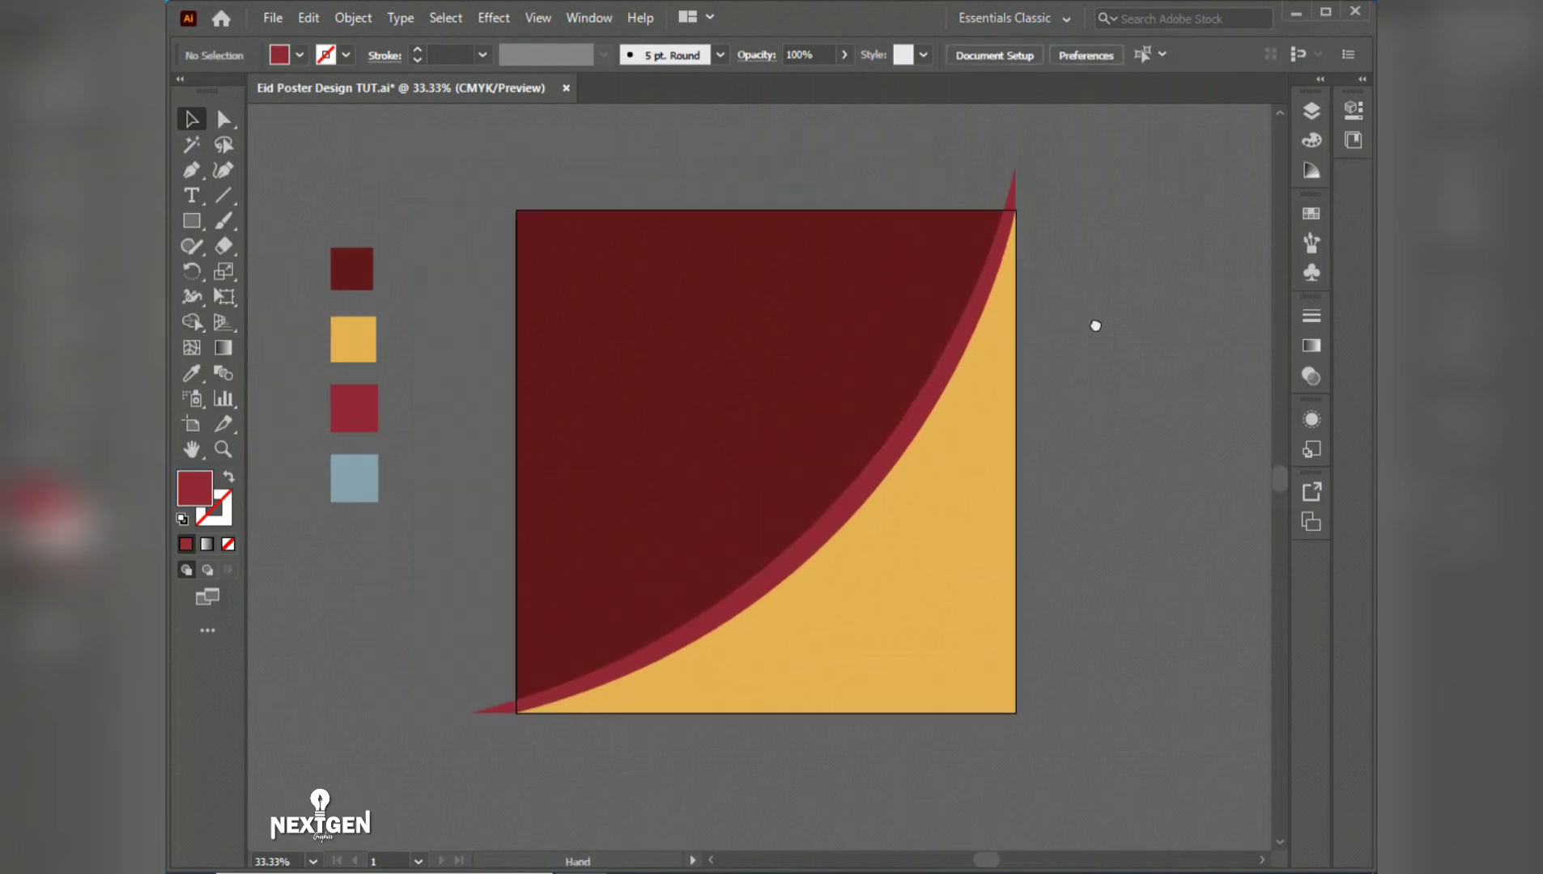
pyautogui.click(192, 169)
pyautogui.click(978, 226)
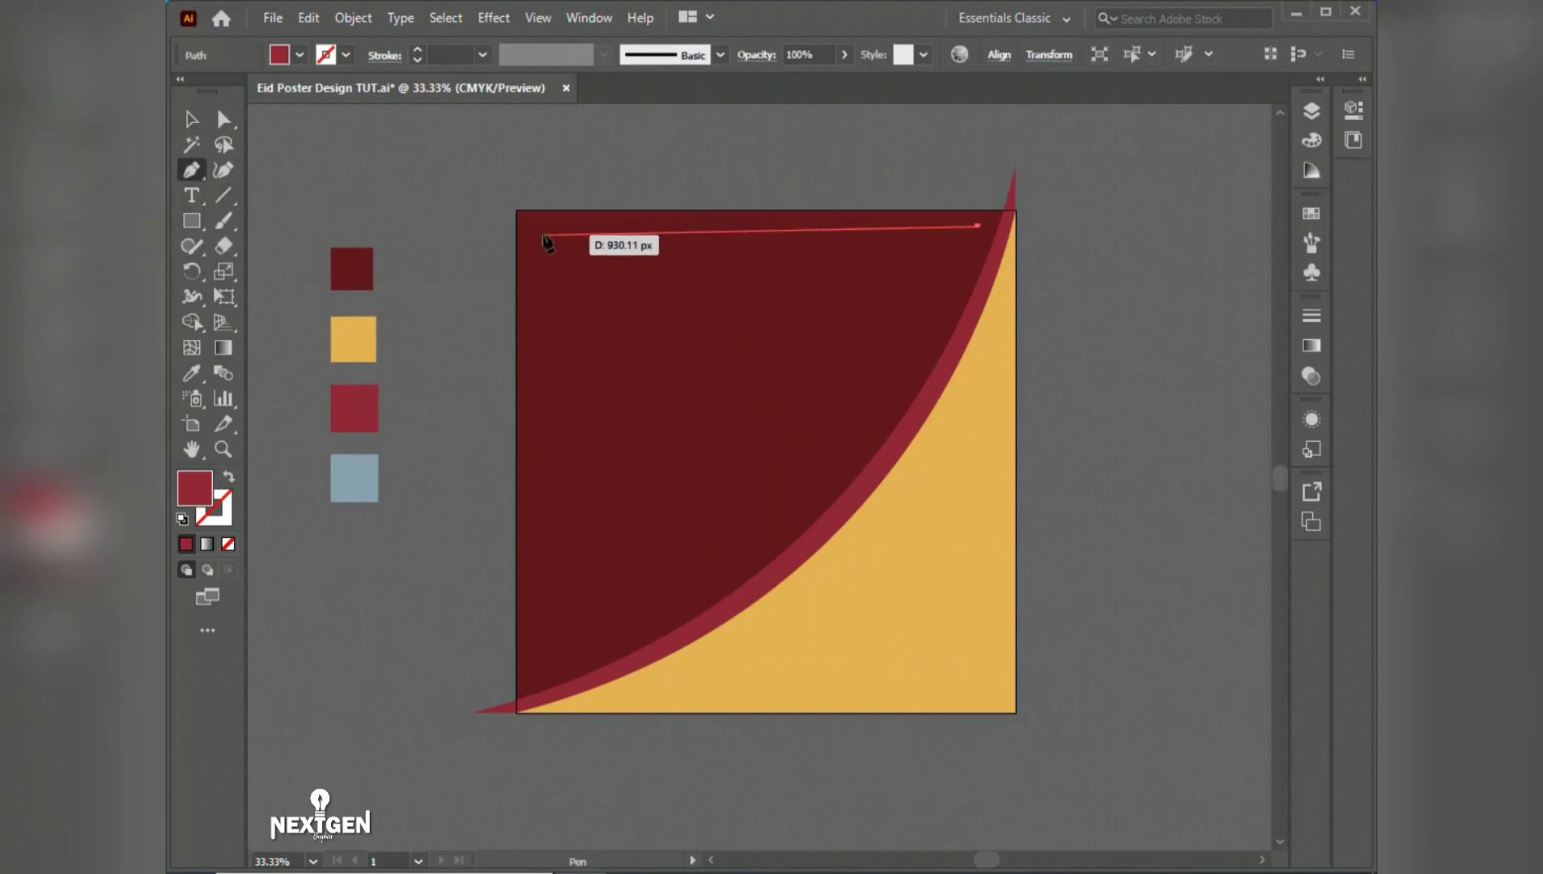
pyautogui.click(535, 227)
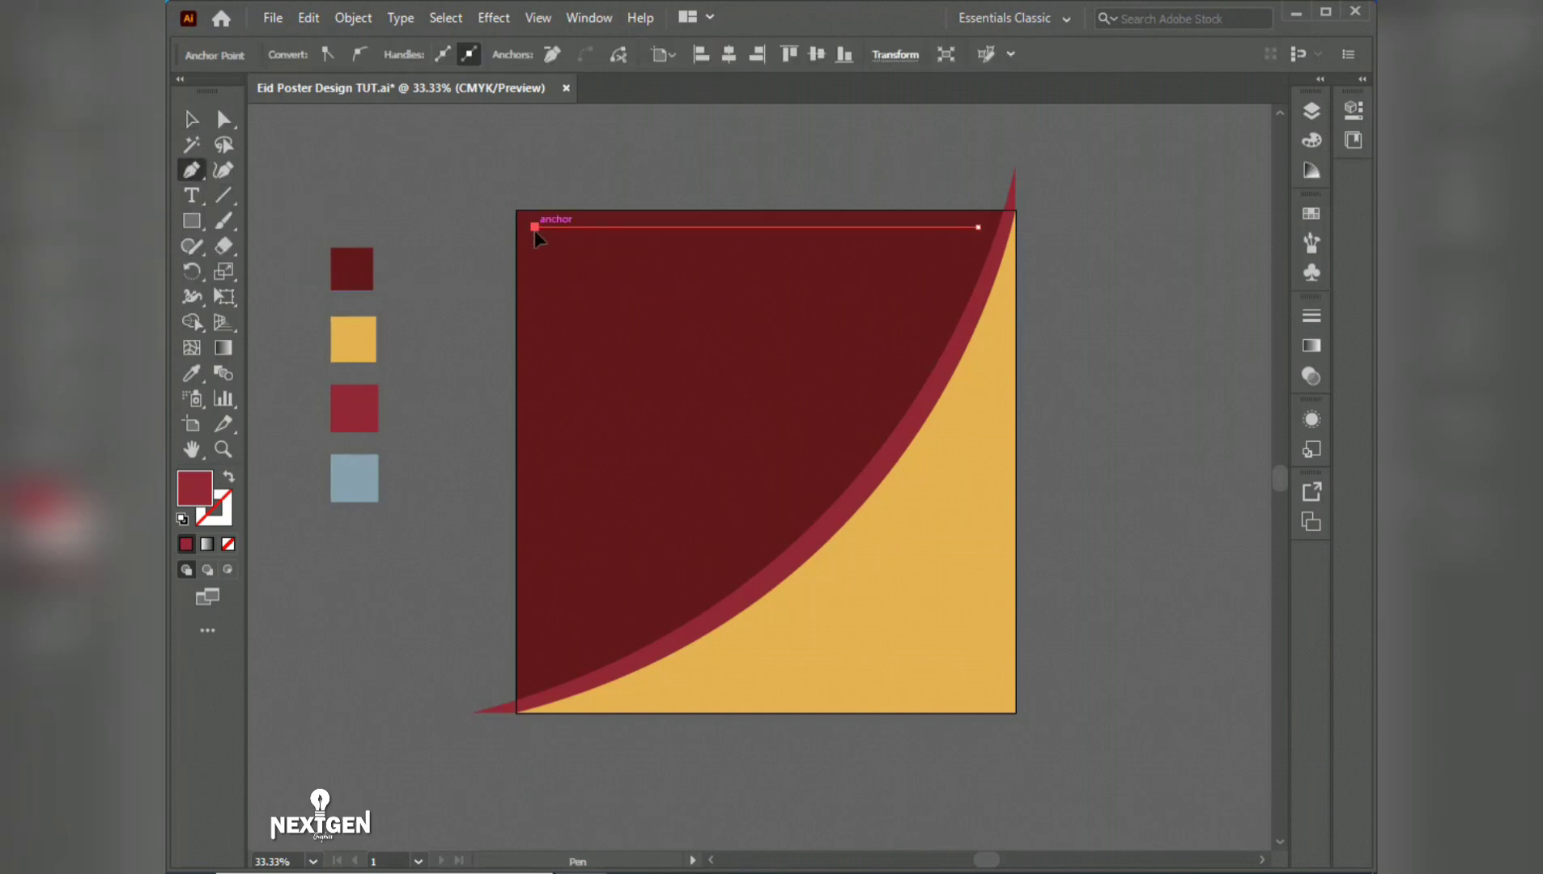
pyautogui.click(534, 645)
# Step: Give the L-shaped path no fill and a stroke in the blue-gray sampled from the fourth swatch
pyautogui.click(192, 119)
pyautogui.click(228, 477)
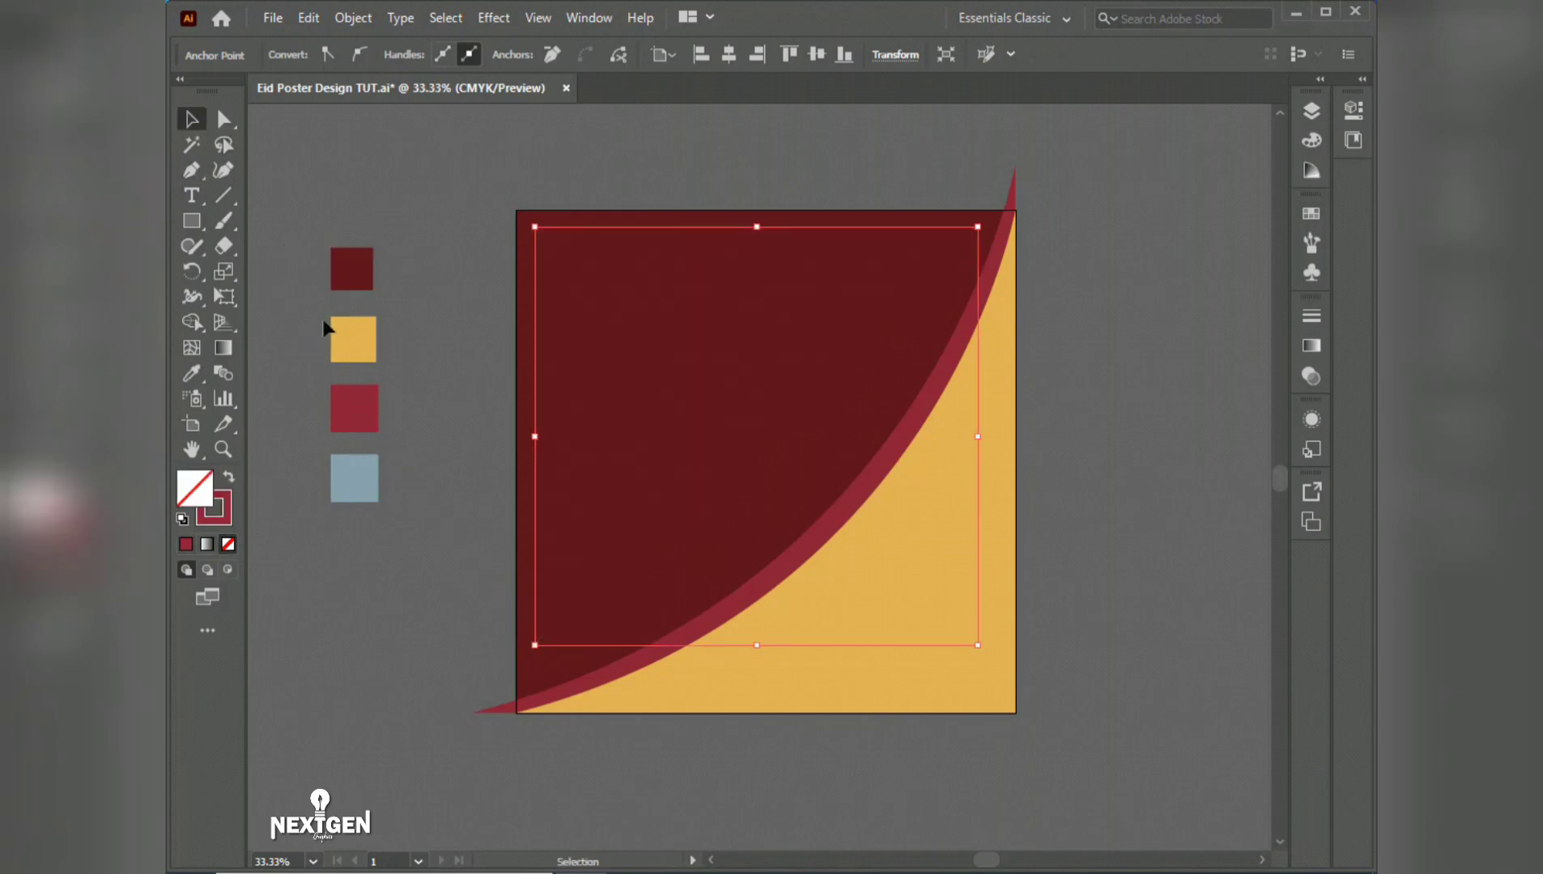
pyautogui.click(413, 259)
pyautogui.click(566, 228)
pyautogui.press('i')
pyautogui.click(354, 478)
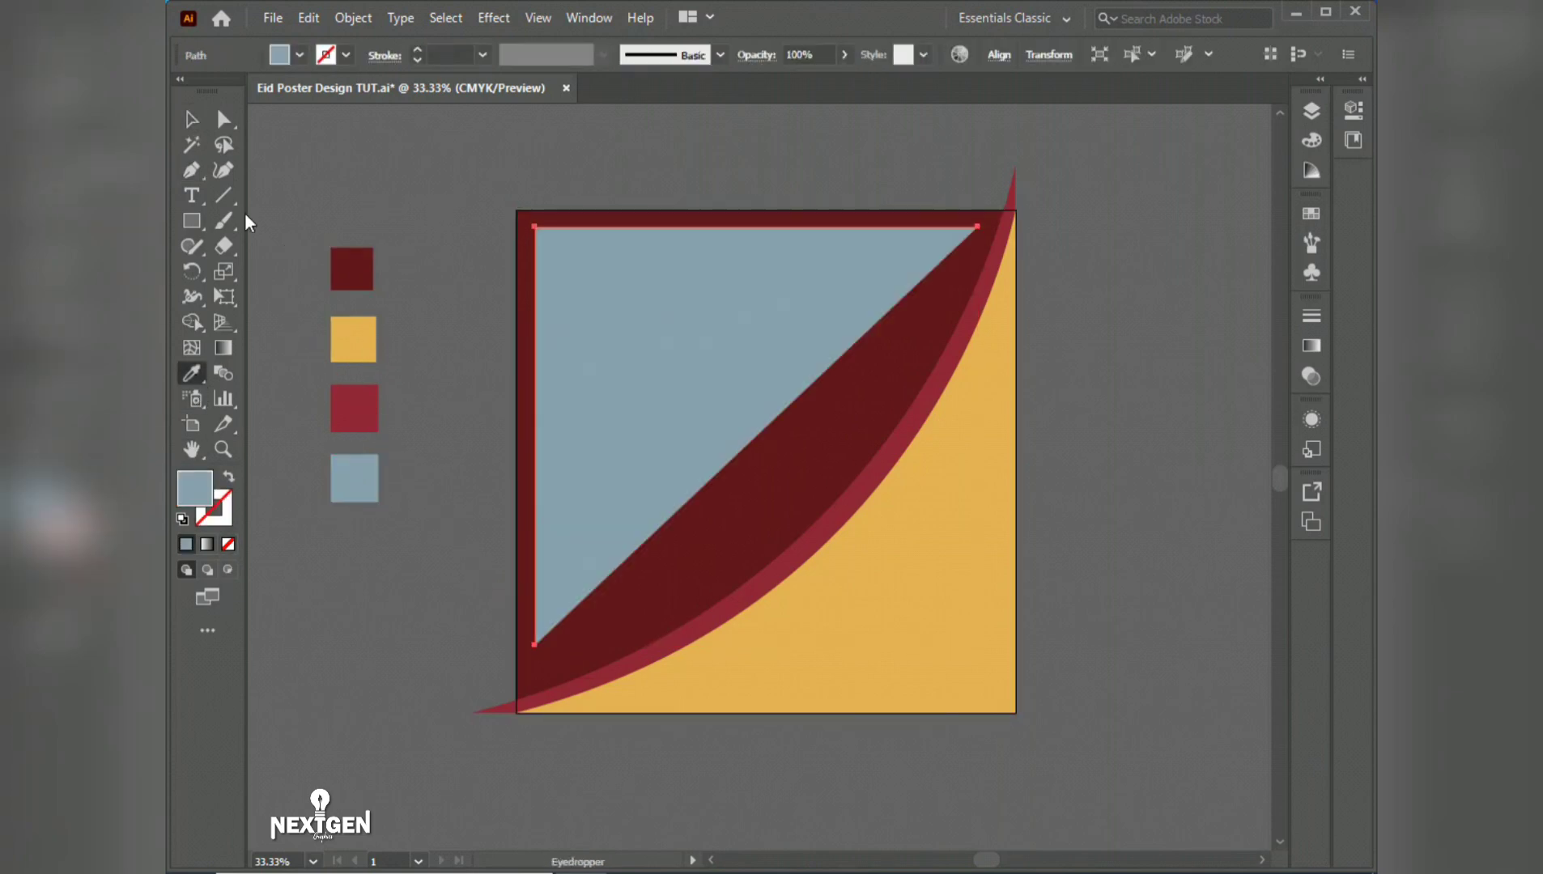
pyautogui.click(229, 477)
pyautogui.press('v')
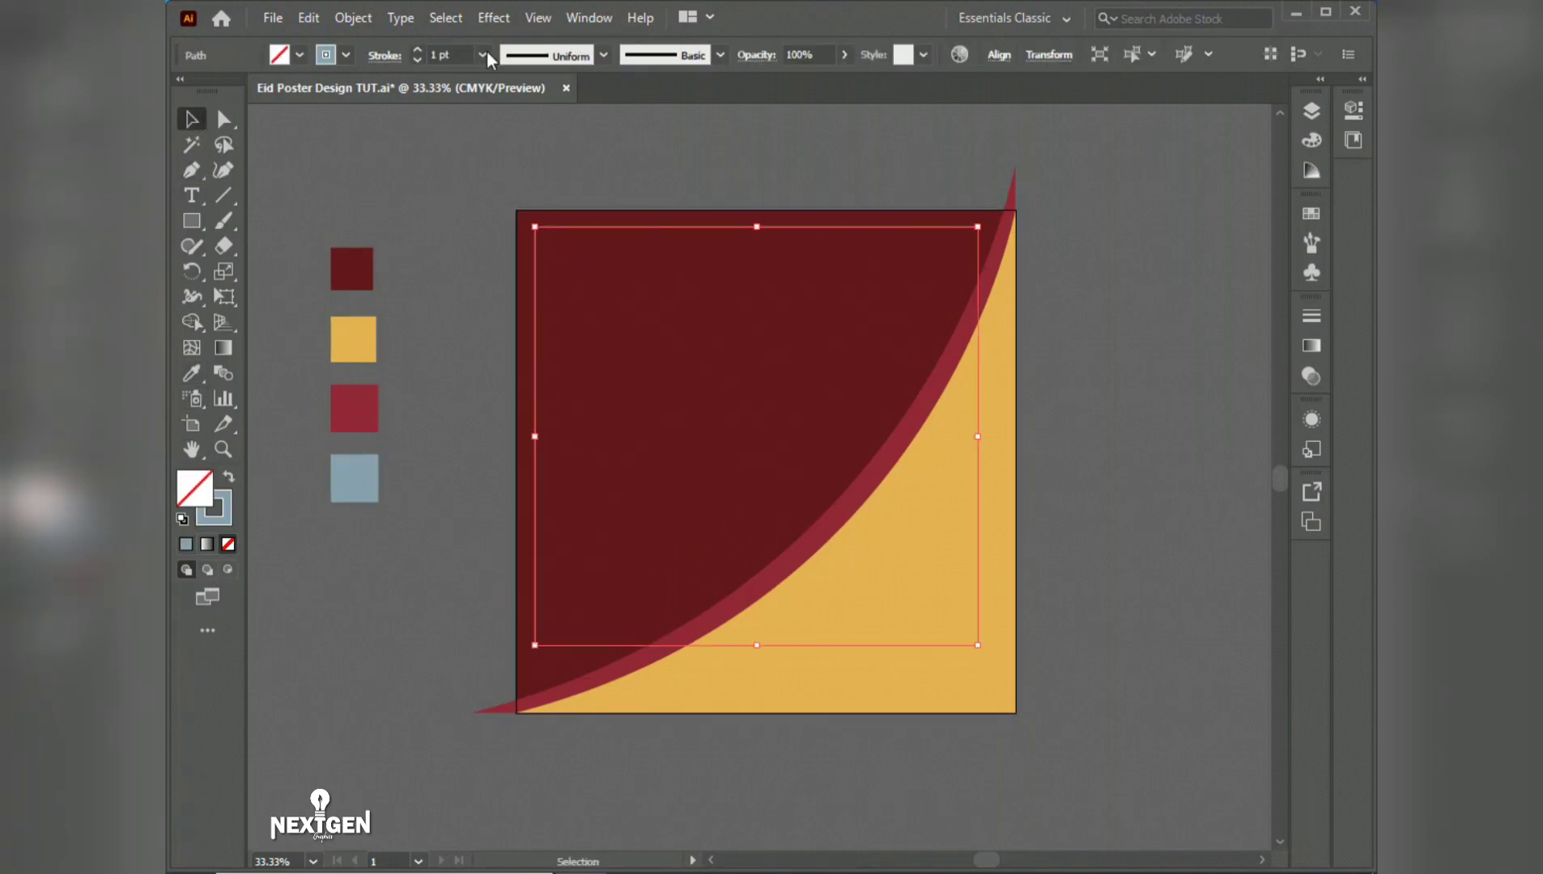
# Step: Set the L-shaped path's stroke to 10 pt with the width profile that tapers at both ends
pyautogui.click(483, 54)
pyautogui.click(511, 356)
pyautogui.click(558, 151)
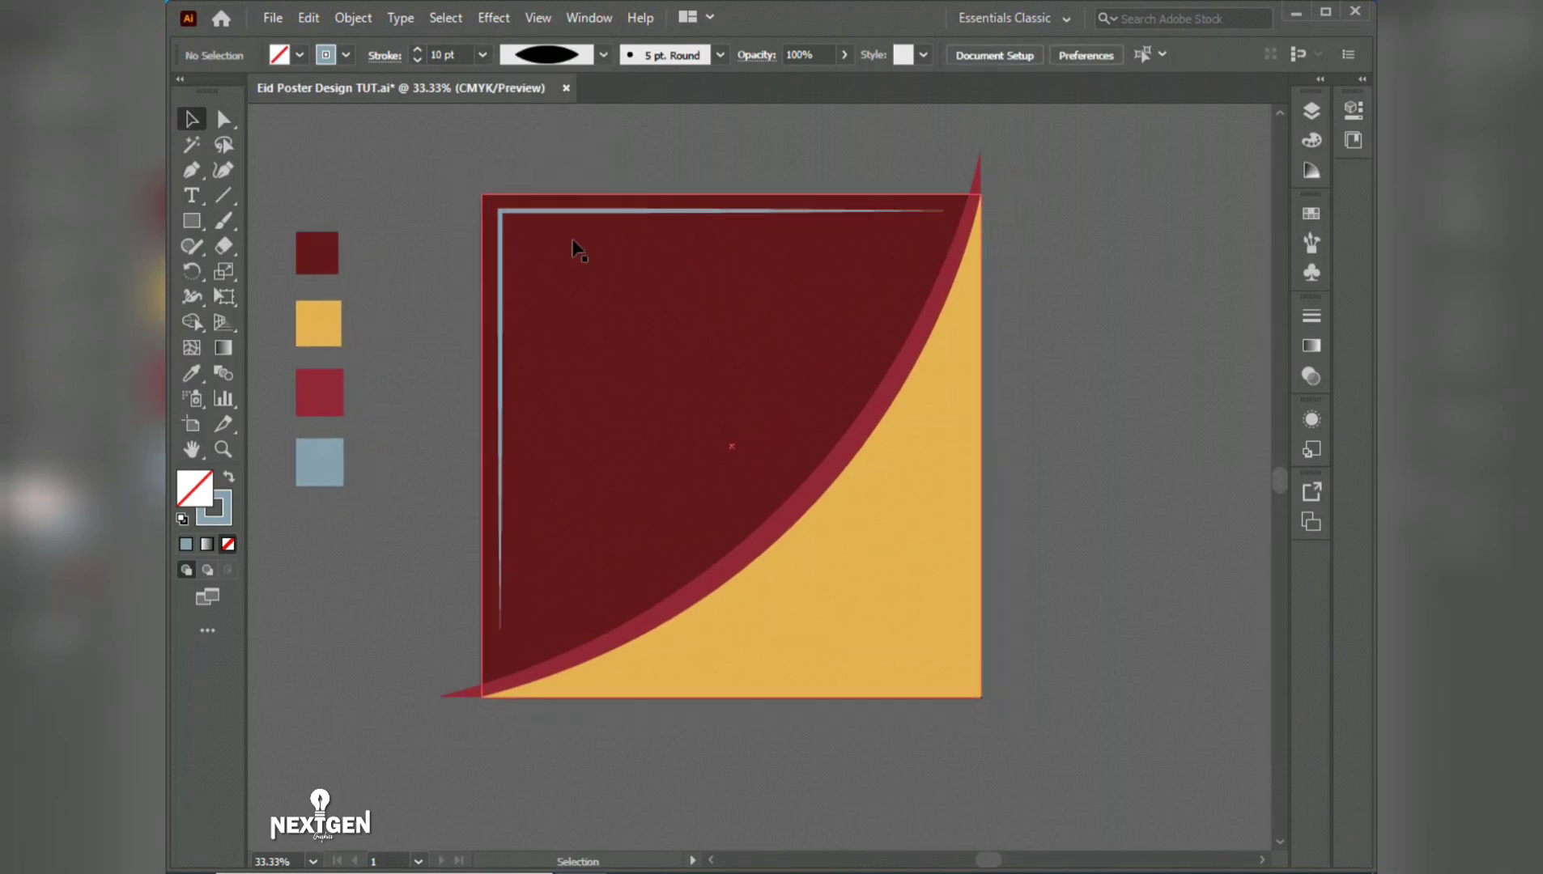
# Step: Move the Eid Mubarak calligraphy image from the canvas onto the poster and bring it to the front
pyautogui.moveTo(440, 374); pyautogui.dragTo(625, 173)
pyautogui.moveTo(284, 472); pyautogui.dragTo(489, 681)
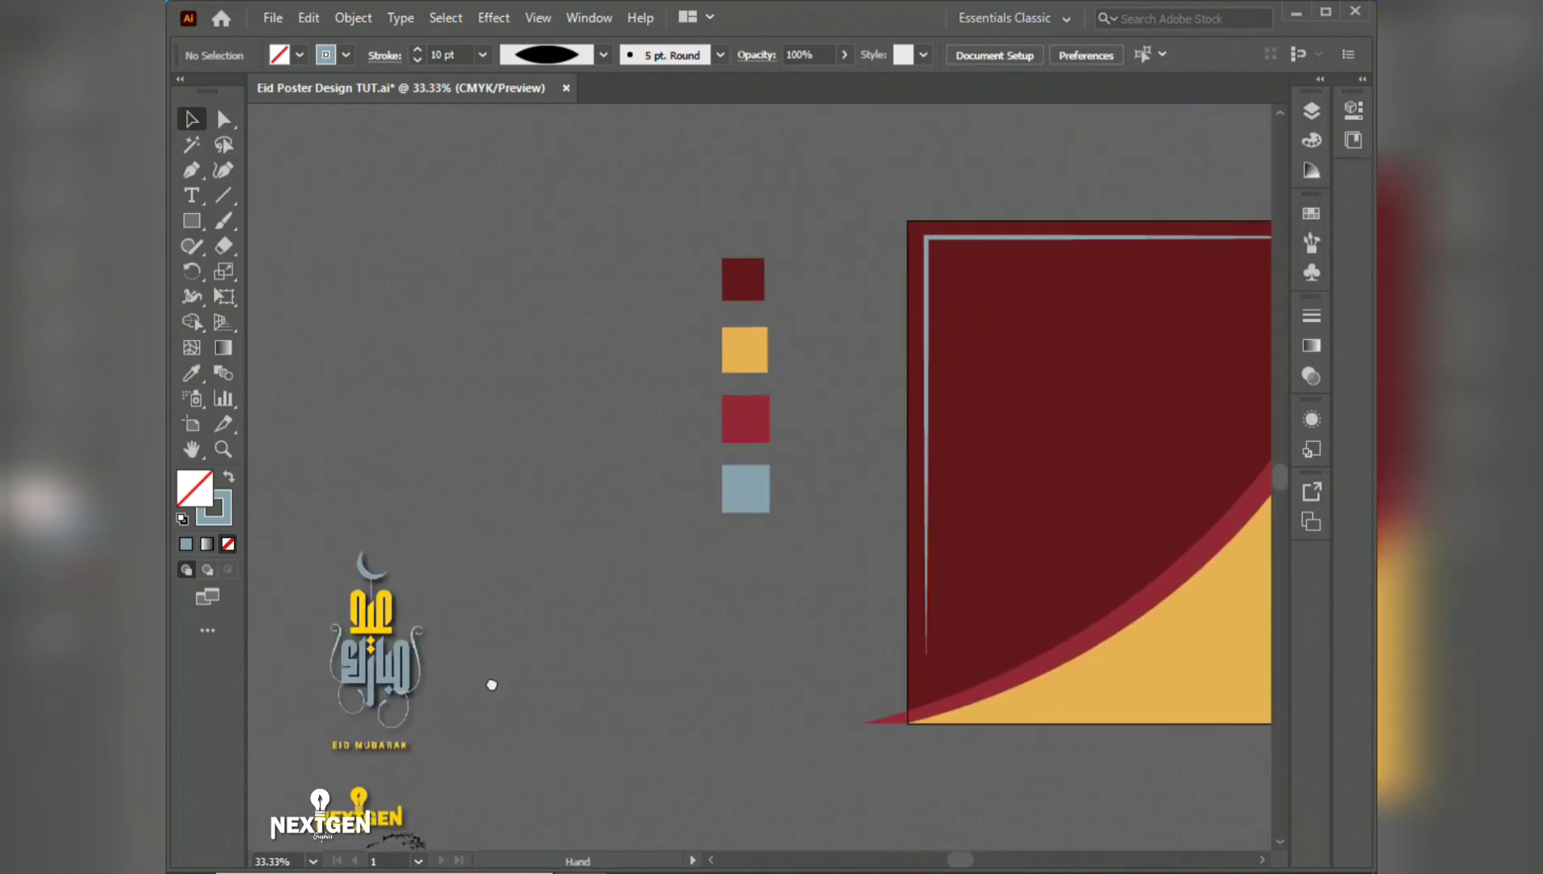
pyautogui.click(374, 652)
pyautogui.moveTo(374, 653); pyautogui.dragTo(1106, 452)
pyautogui.moveTo(888, 552); pyautogui.dragTo(469, 611)
pyautogui.rightClick(688, 498)
pyautogui.moveTo(753, 672)
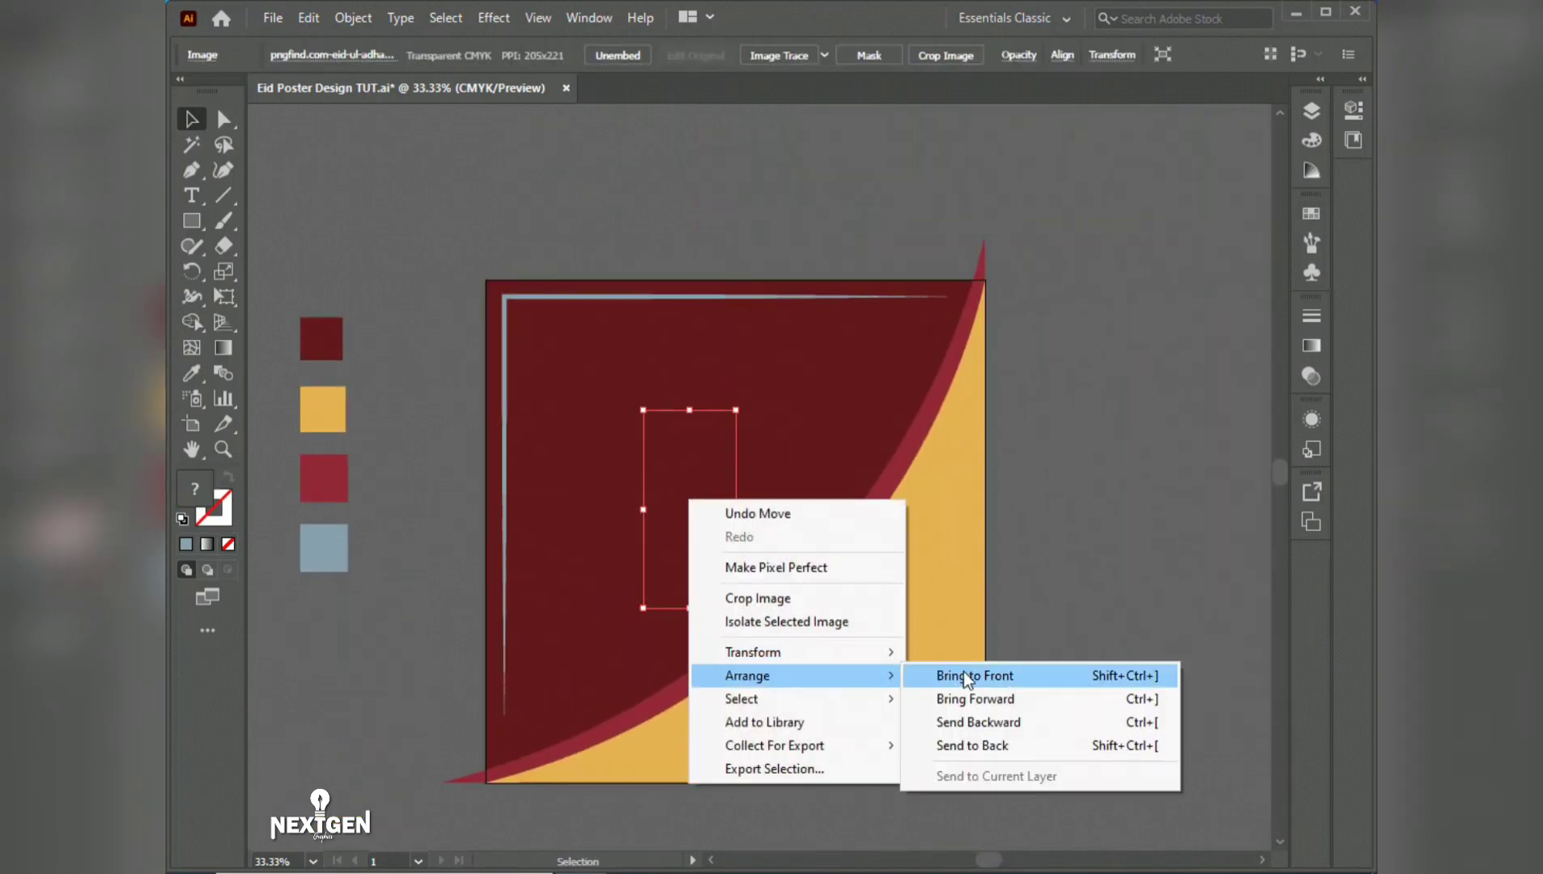
pyautogui.click(988, 672)
# Step: Enlarge the Eid Mubarak calligraphy image and position it in the poster's left part, inside the L-shaped border
pyautogui.moveTo(737, 408); pyautogui.dragTo(824, 326)
pyautogui.moveTo(705, 433); pyautogui.dragTo(585, 446)
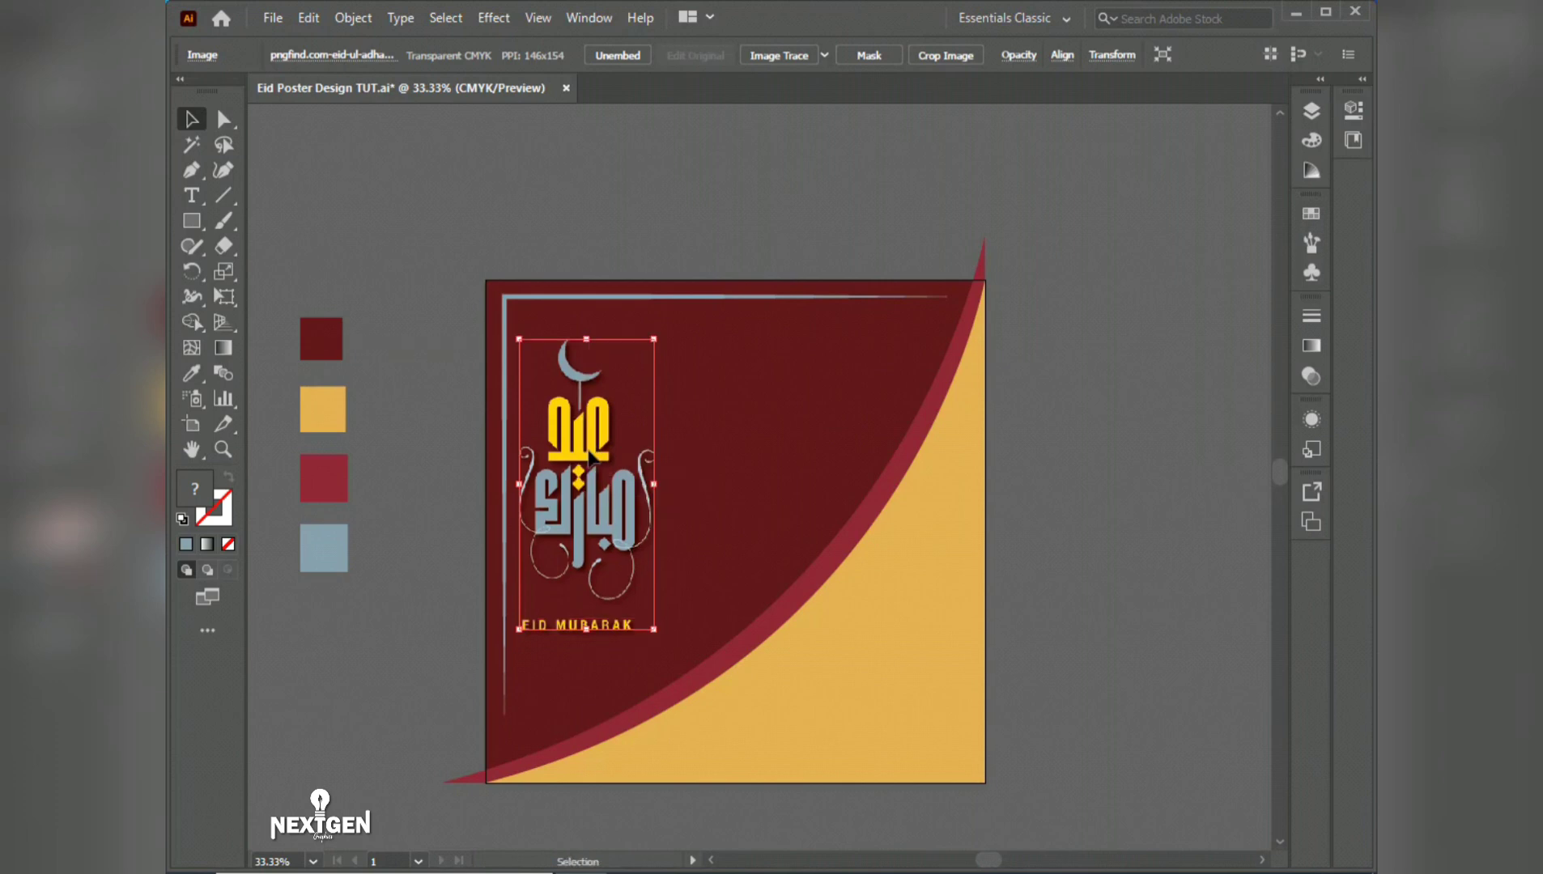
pyautogui.click(382, 298)
# Step: Recolor the orange curved corner shape with the bright yellow sampled from the calligraphy
pyautogui.click(729, 646)
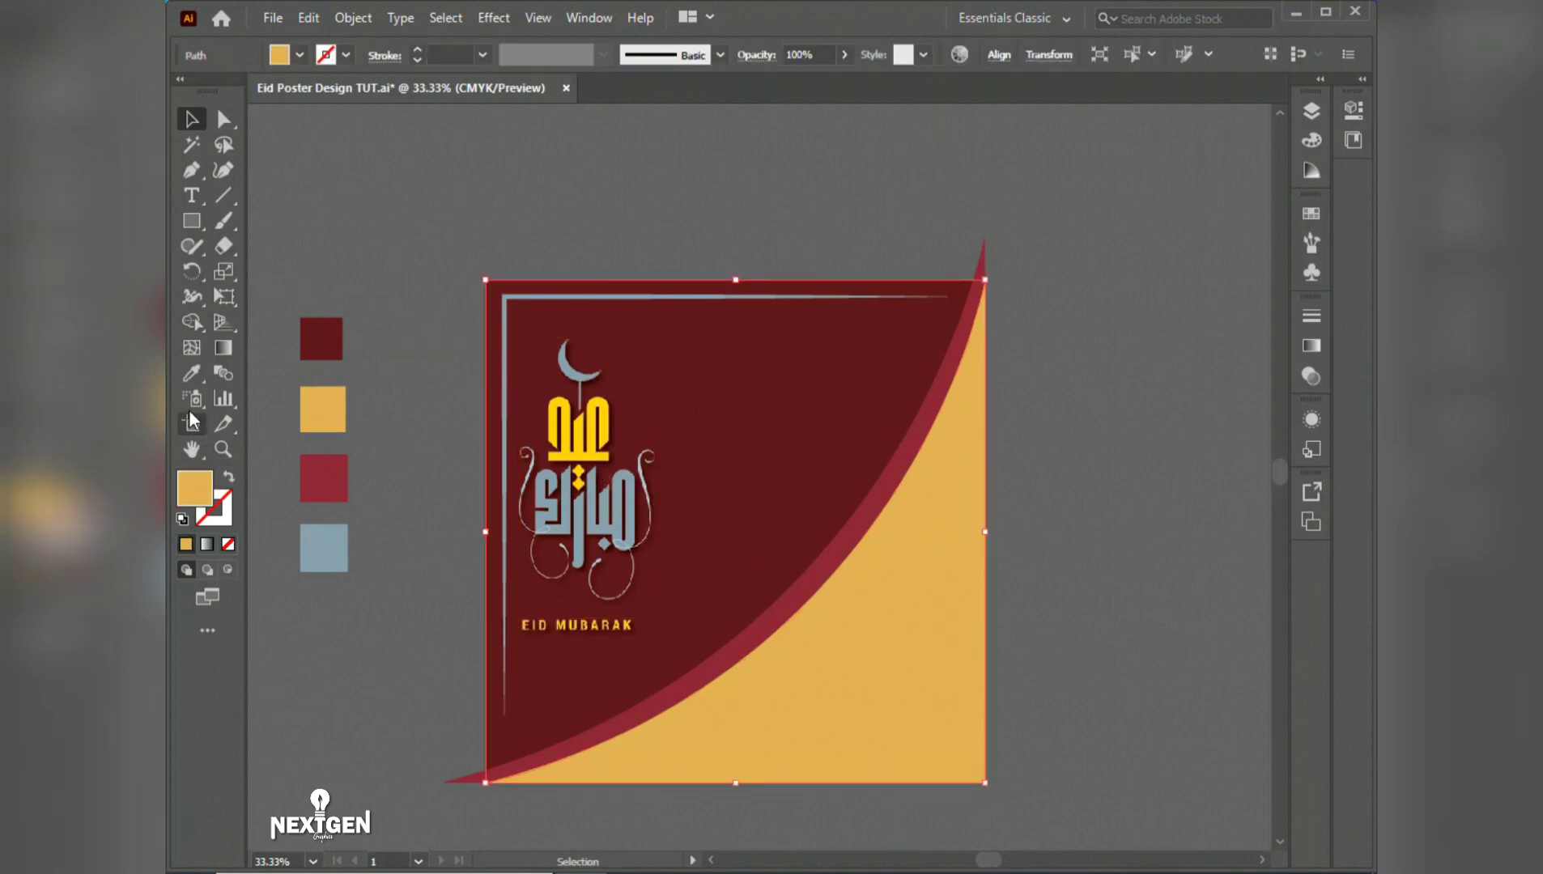
pyautogui.click(567, 421)
pyautogui.press('v')
pyautogui.click(417, 322)
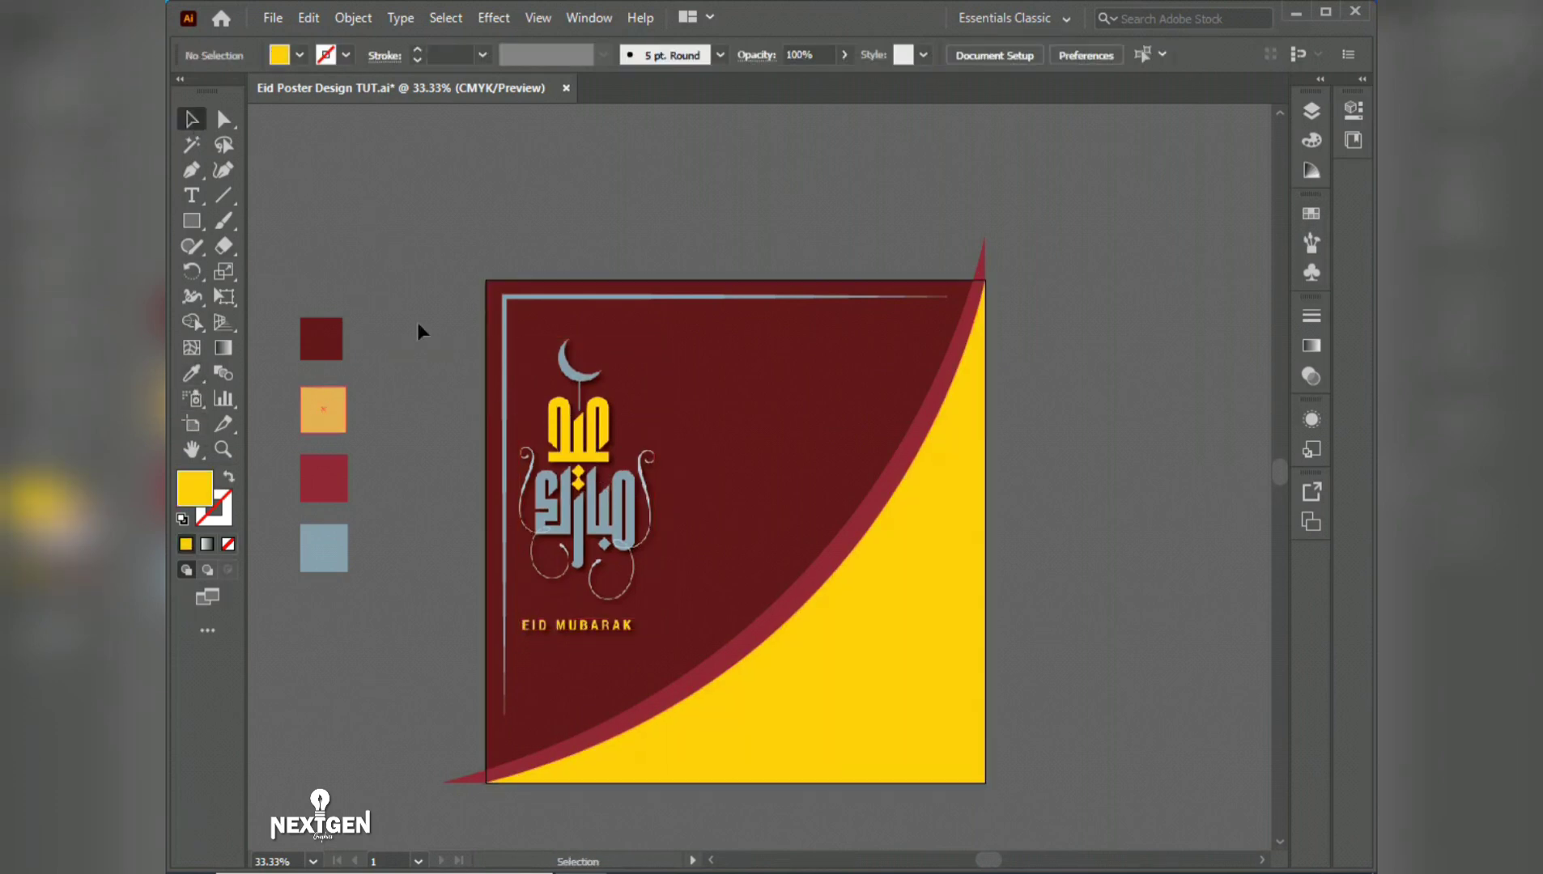
# Step: Add the text "2022" and move it onto the empty canvas above the poster's upper-left corner
pyautogui.click(192, 196)
pyautogui.click(699, 392)
pyautogui.write('2022')
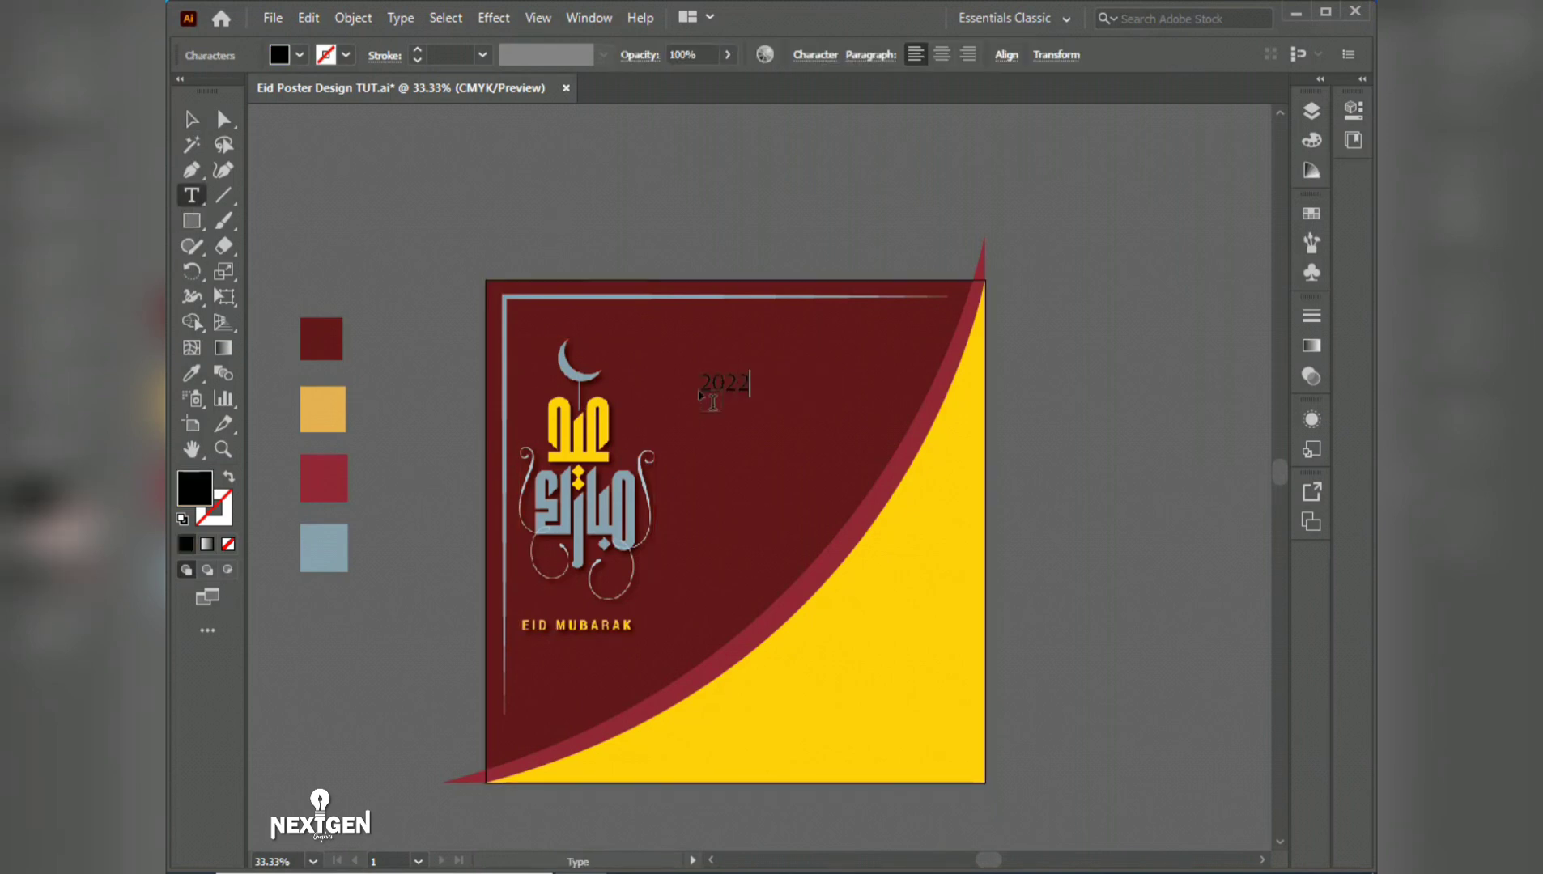
pyautogui.press('Escape')
pyautogui.moveTo(712, 397); pyautogui.dragTo(425, 212)
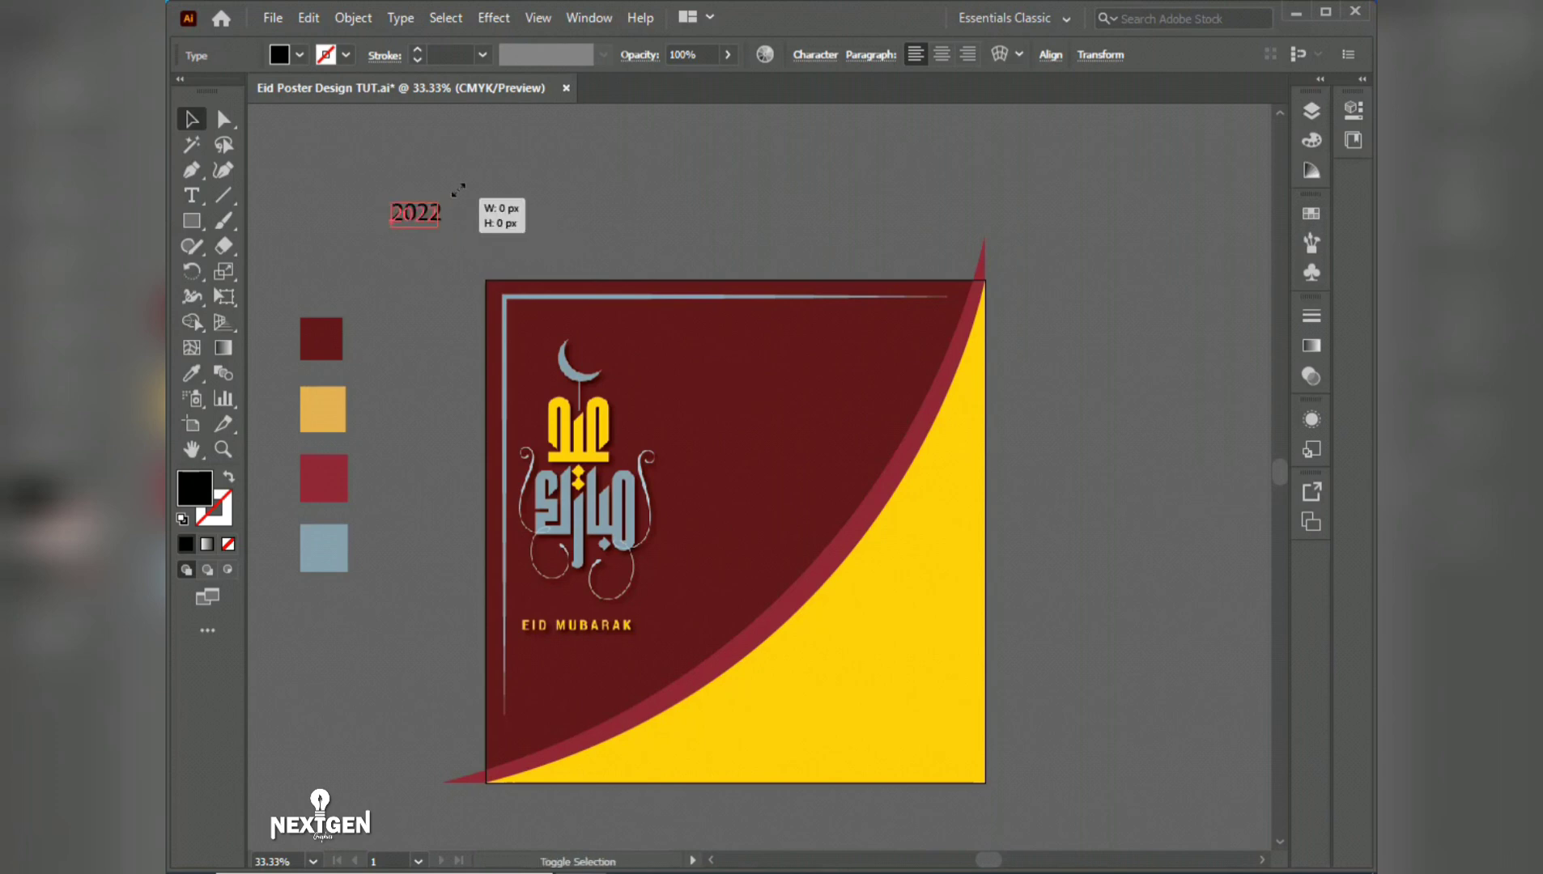
# Step: Set the font of the "2022" text to Anek Malayalam
pyautogui.click(820, 48)
pyautogui.click(822, 89)
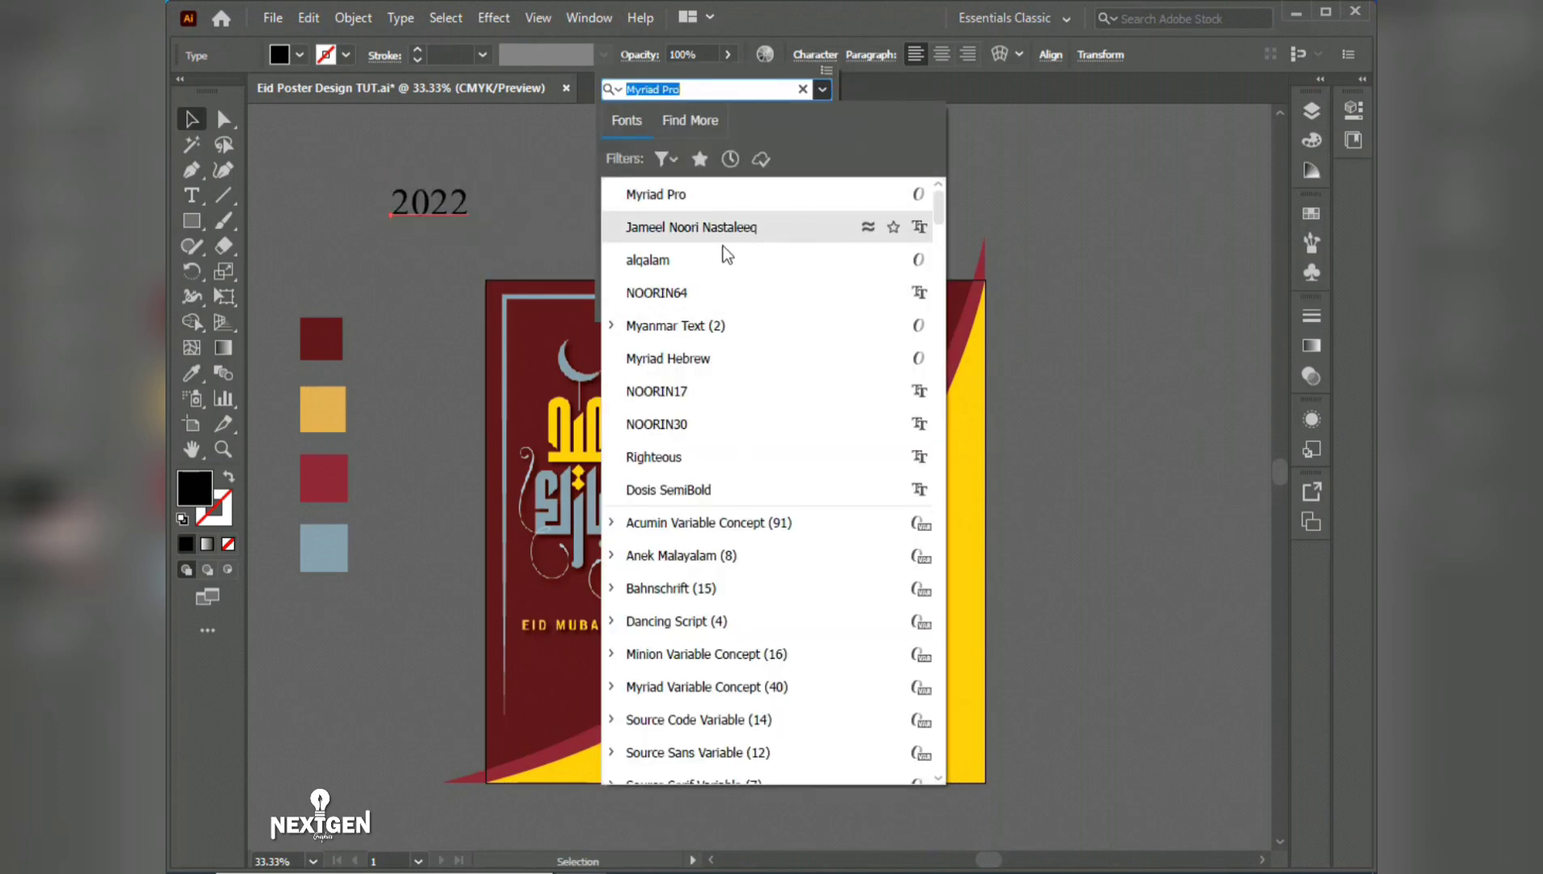
pyautogui.click(693, 654)
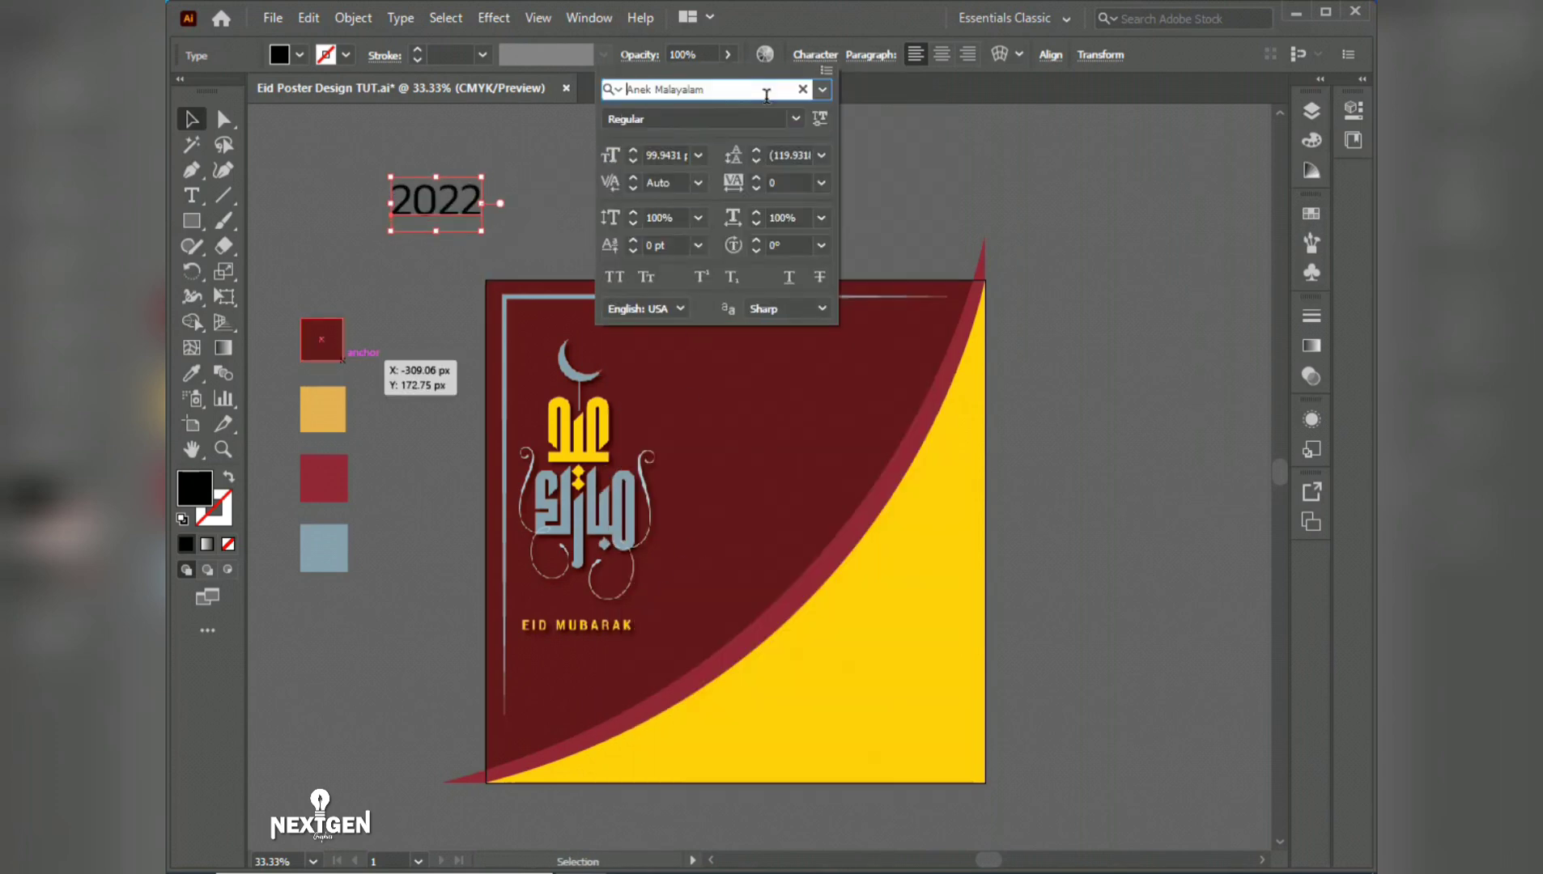
# Step: Set the font of the "2022" text to Source Code Variable in the Bold style
pyautogui.scroll(-2, 767, 95)
pyautogui.click(191, 118)
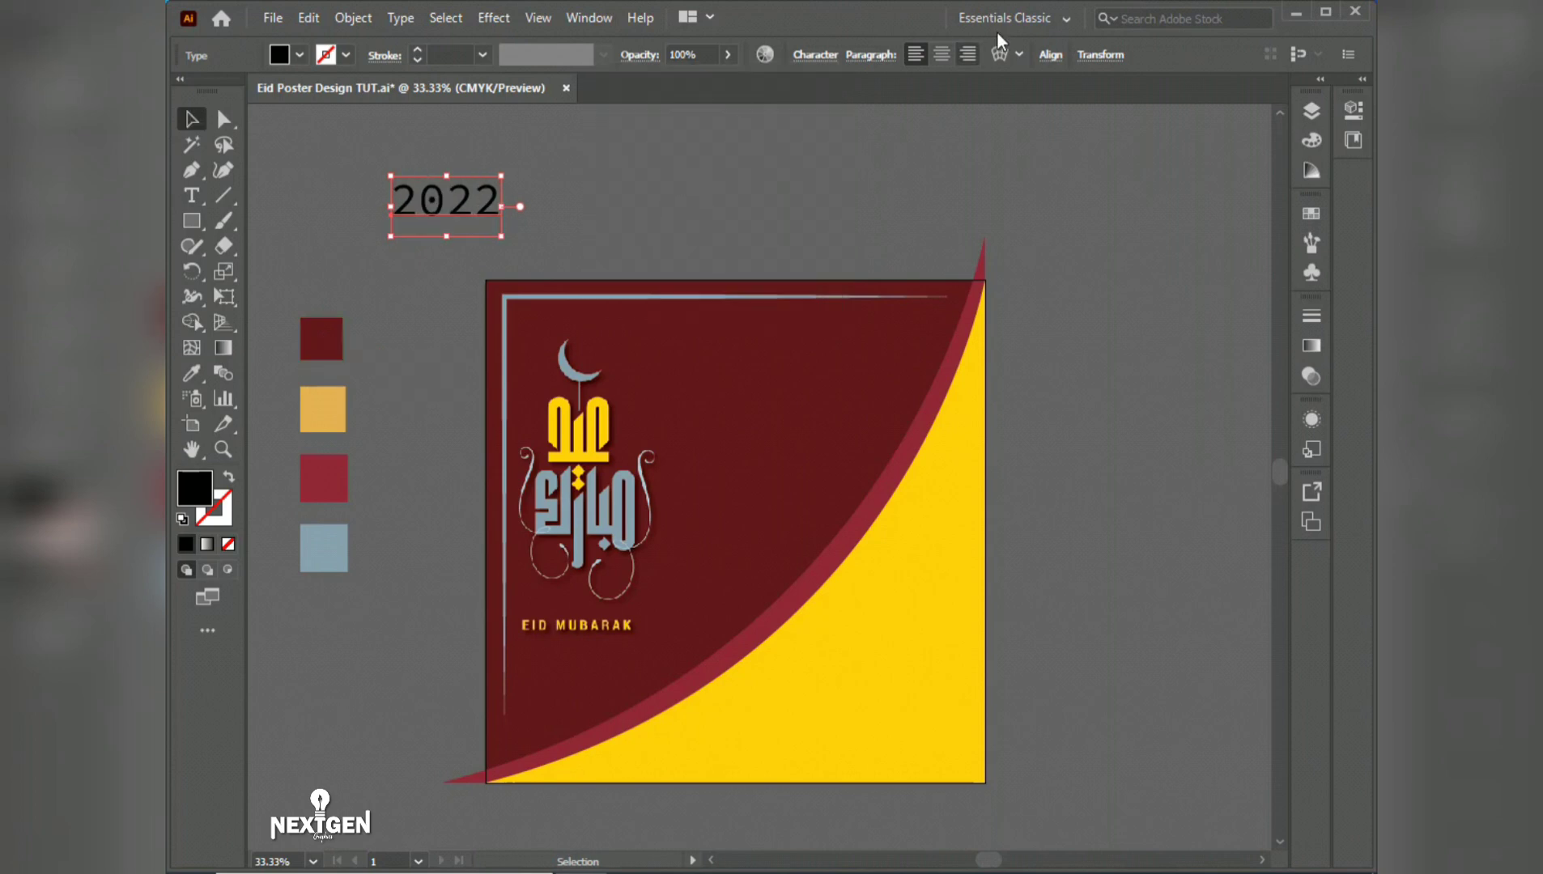
pyautogui.click(815, 54)
pyautogui.click(796, 119)
pyautogui.click(660, 259)
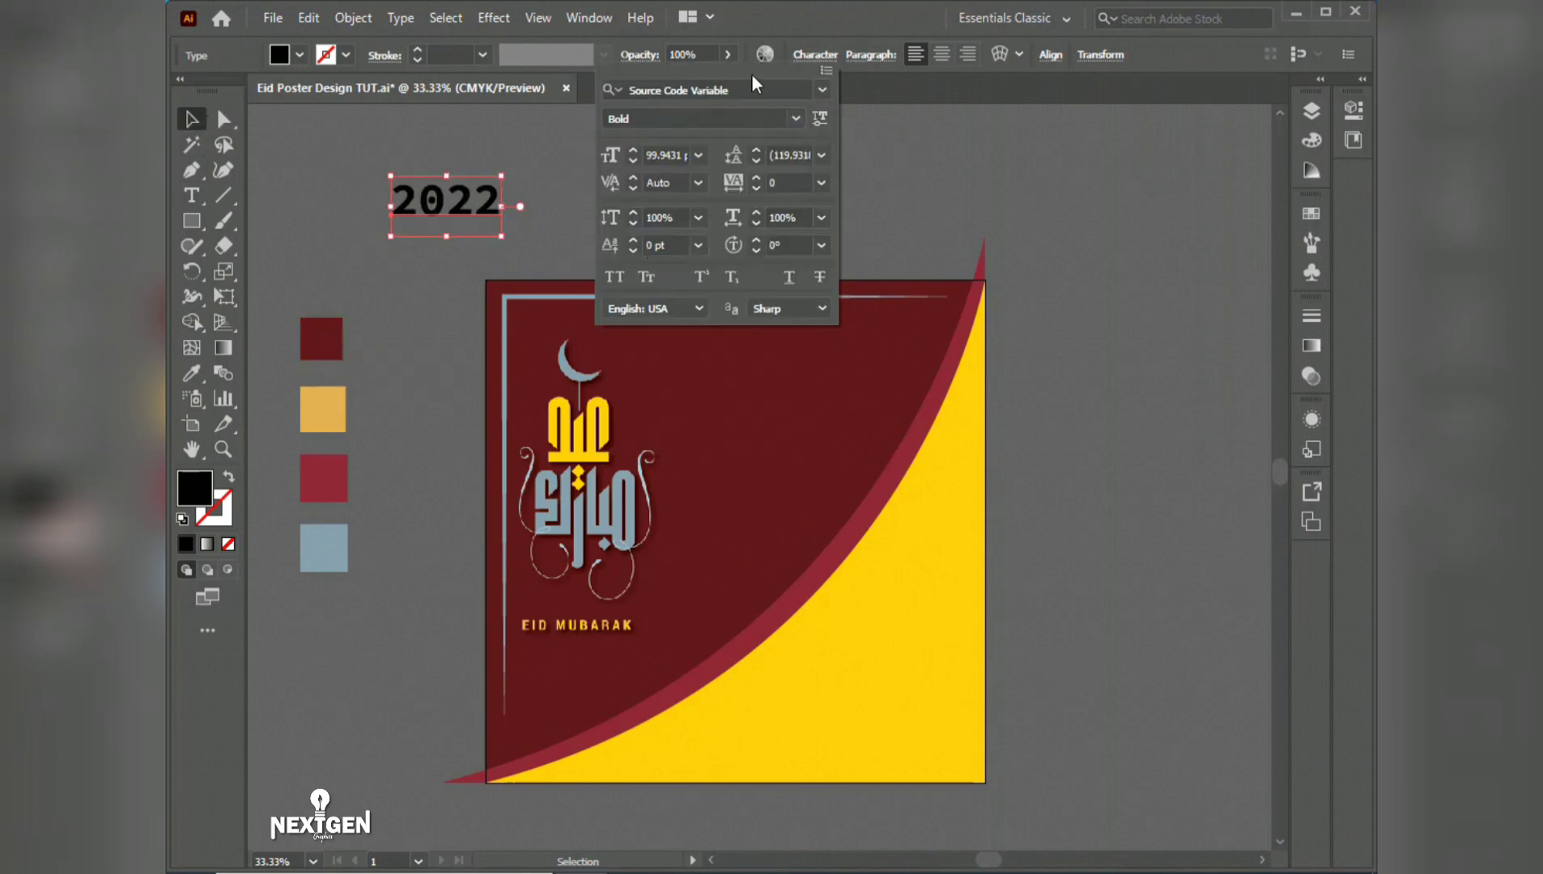
pyautogui.click(822, 89)
pyautogui.click(484, 150)
# Step: Convert the "2022" text to outlines, swap its fill and stroke, and enlarge it slightly
pyautogui.rightClick(443, 196)
pyautogui.click(546, 344)
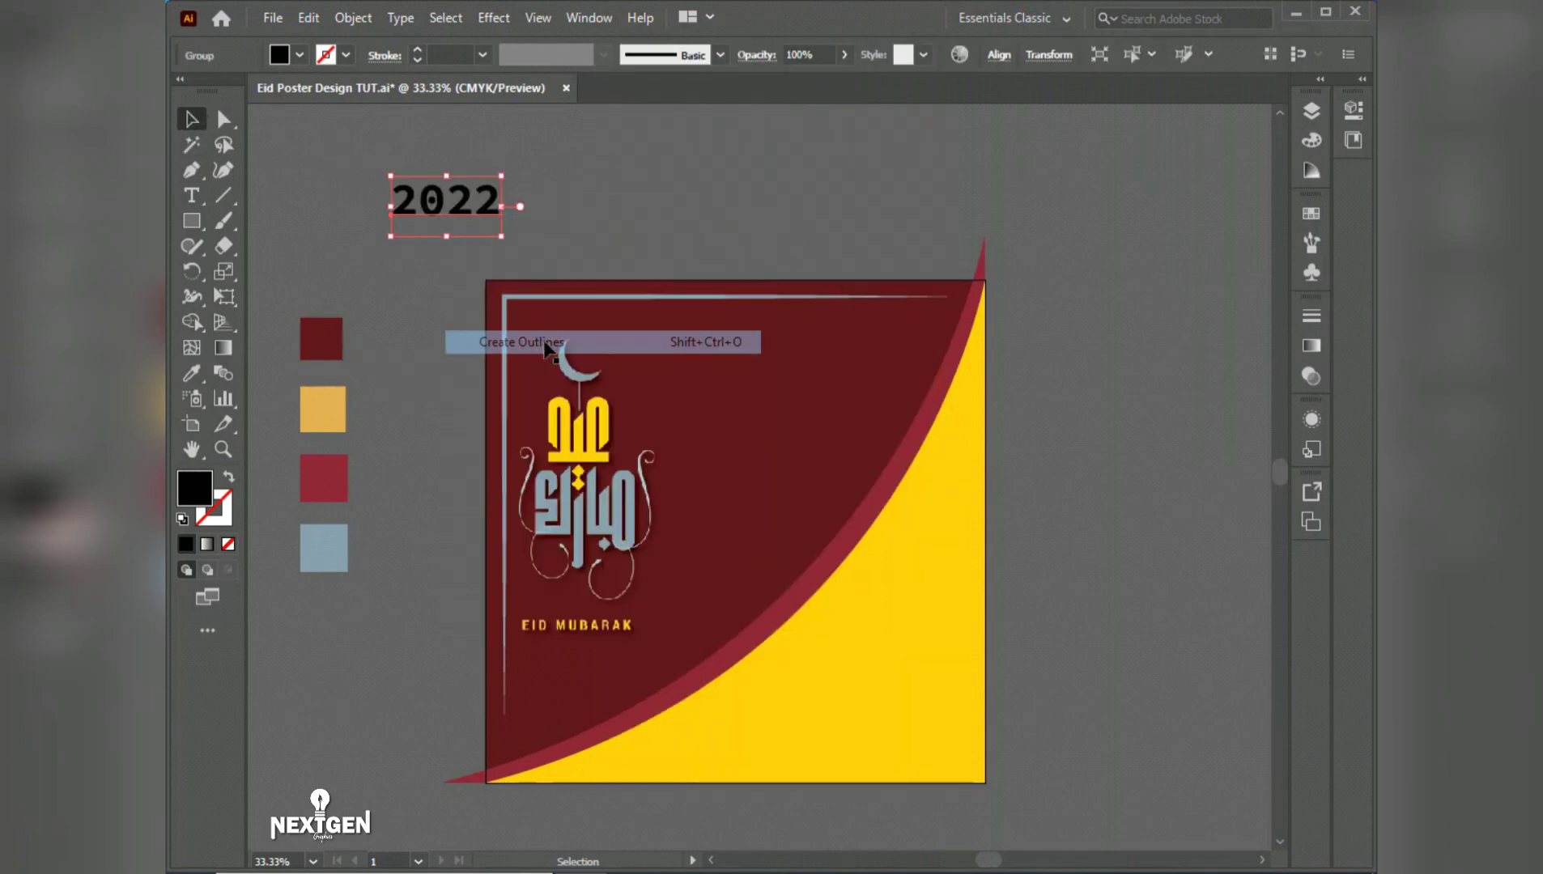
pyautogui.hotkey('shift', 'x')
pyautogui.moveTo(501, 216); pyautogui.dragTo(541, 227)
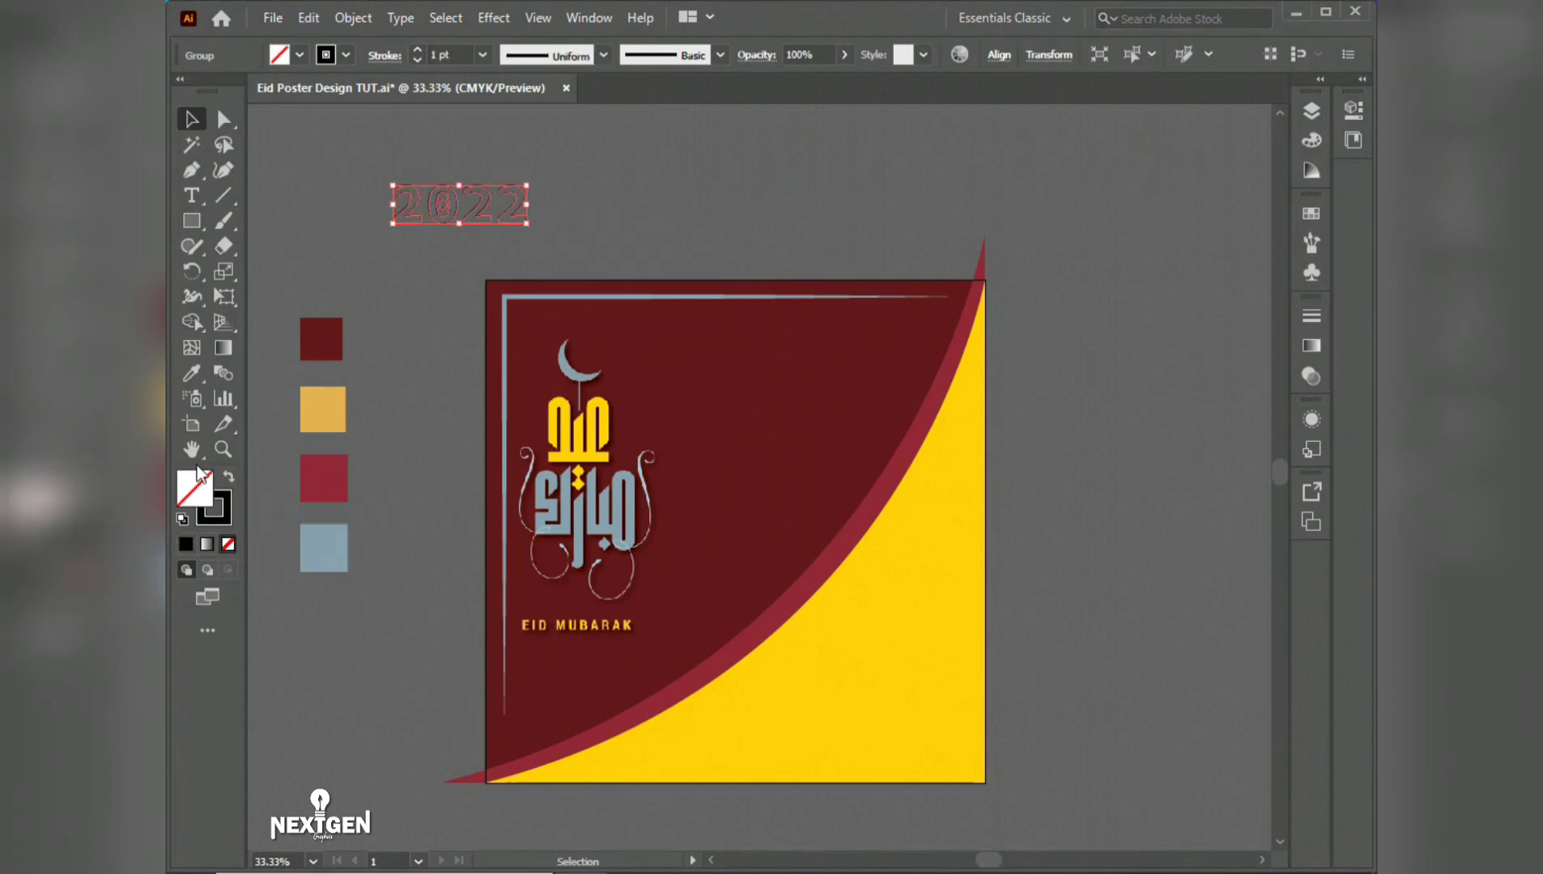
# Step: Give "2022" a stroke-only look in the yellow sampled from the corner shape, and enlarge it slightly
pyautogui.press('i')
pyautogui.click(909, 592)
pyautogui.press('v')
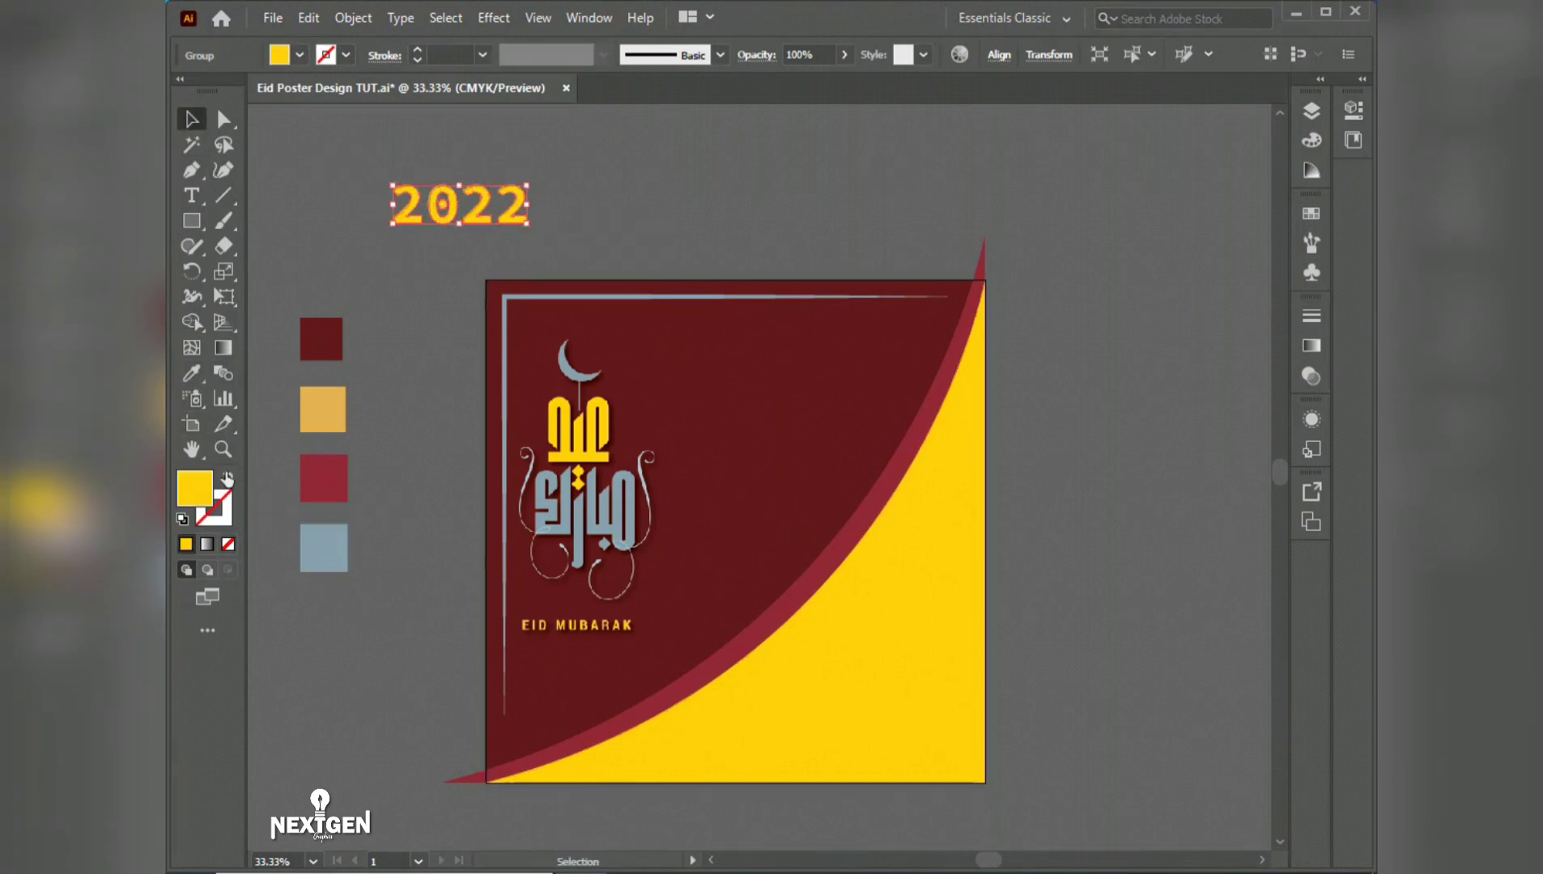
pyautogui.click(228, 478)
pyautogui.moveTo(524, 222); pyautogui.dragTo(544, 229)
# Step: Set the stroke weight of the outlined "2022" to 3 pt
pyautogui.click(483, 54)
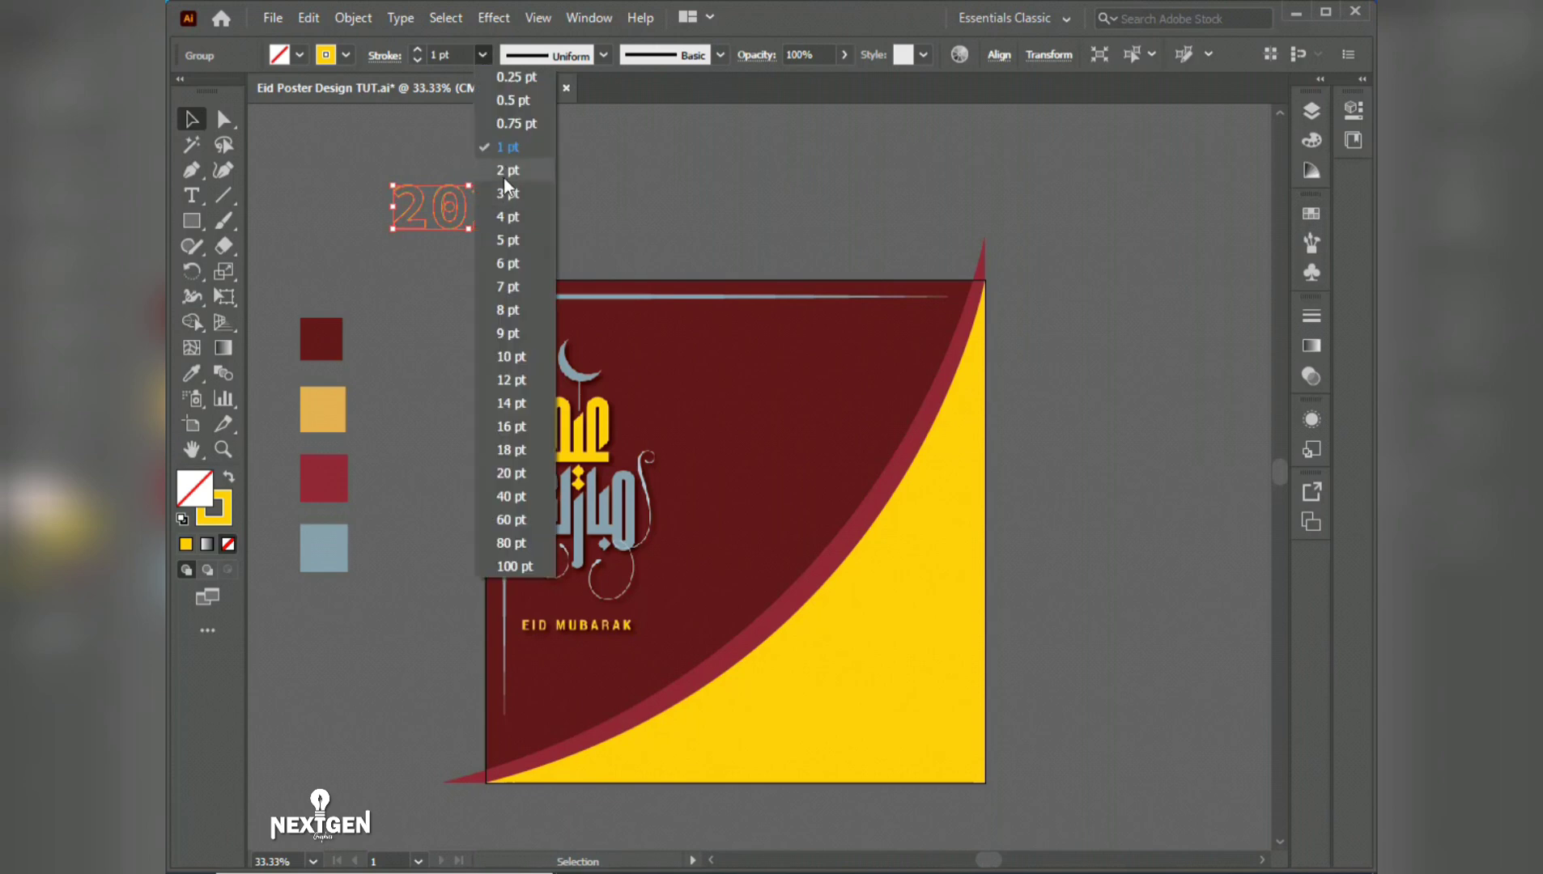
pyautogui.click(504, 193)
pyautogui.click(483, 54)
pyautogui.click(504, 240)
pyautogui.click(498, 247)
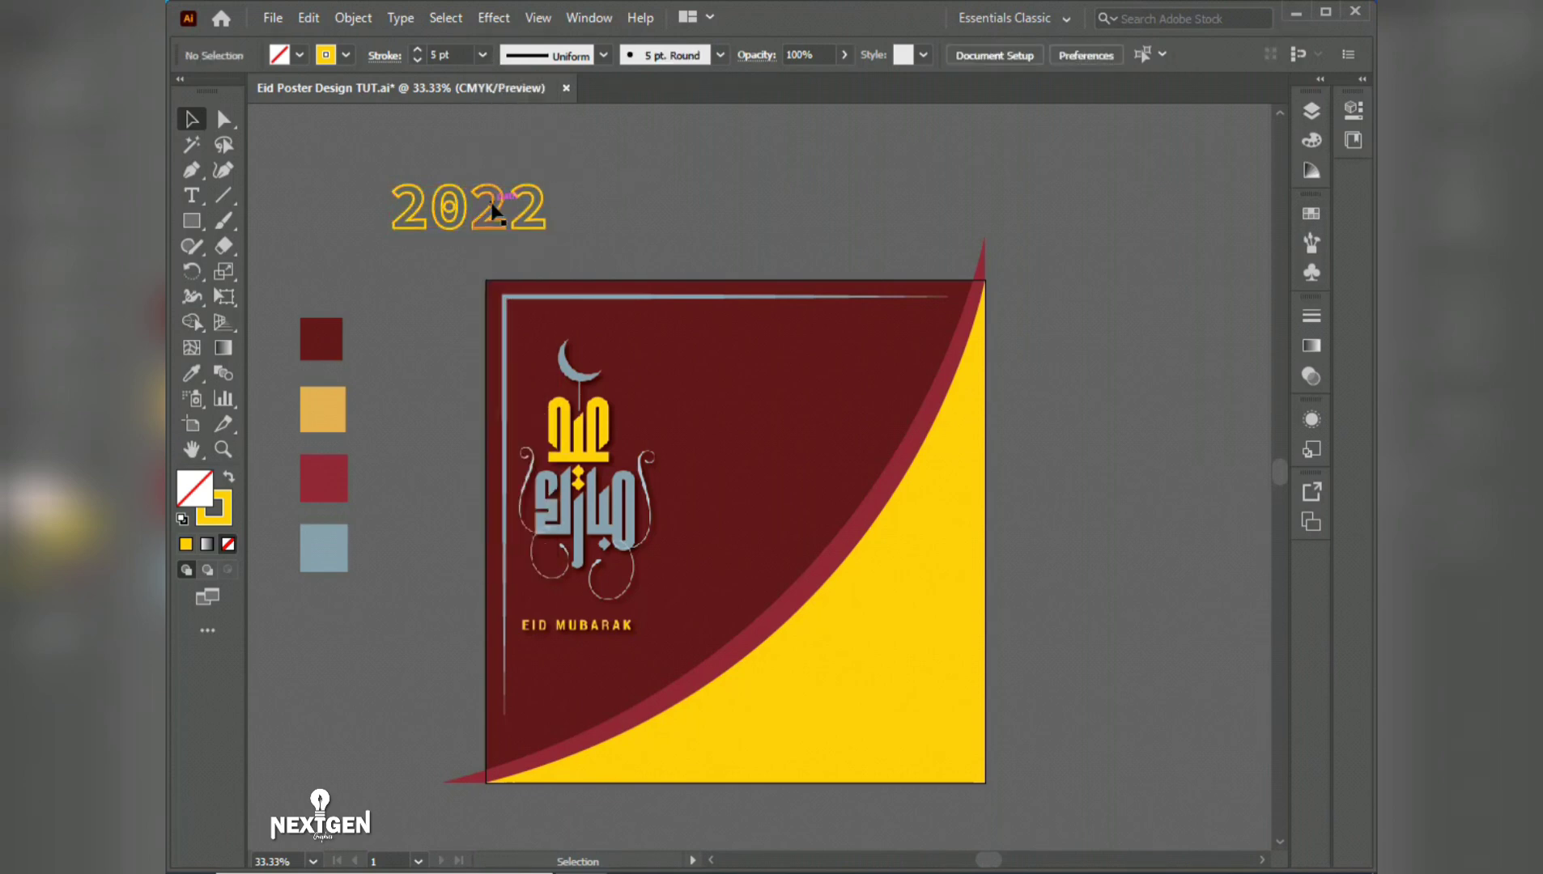
pyautogui.click(480, 209)
pyautogui.click(483, 54)
pyautogui.click(504, 193)
pyautogui.click(454, 242)
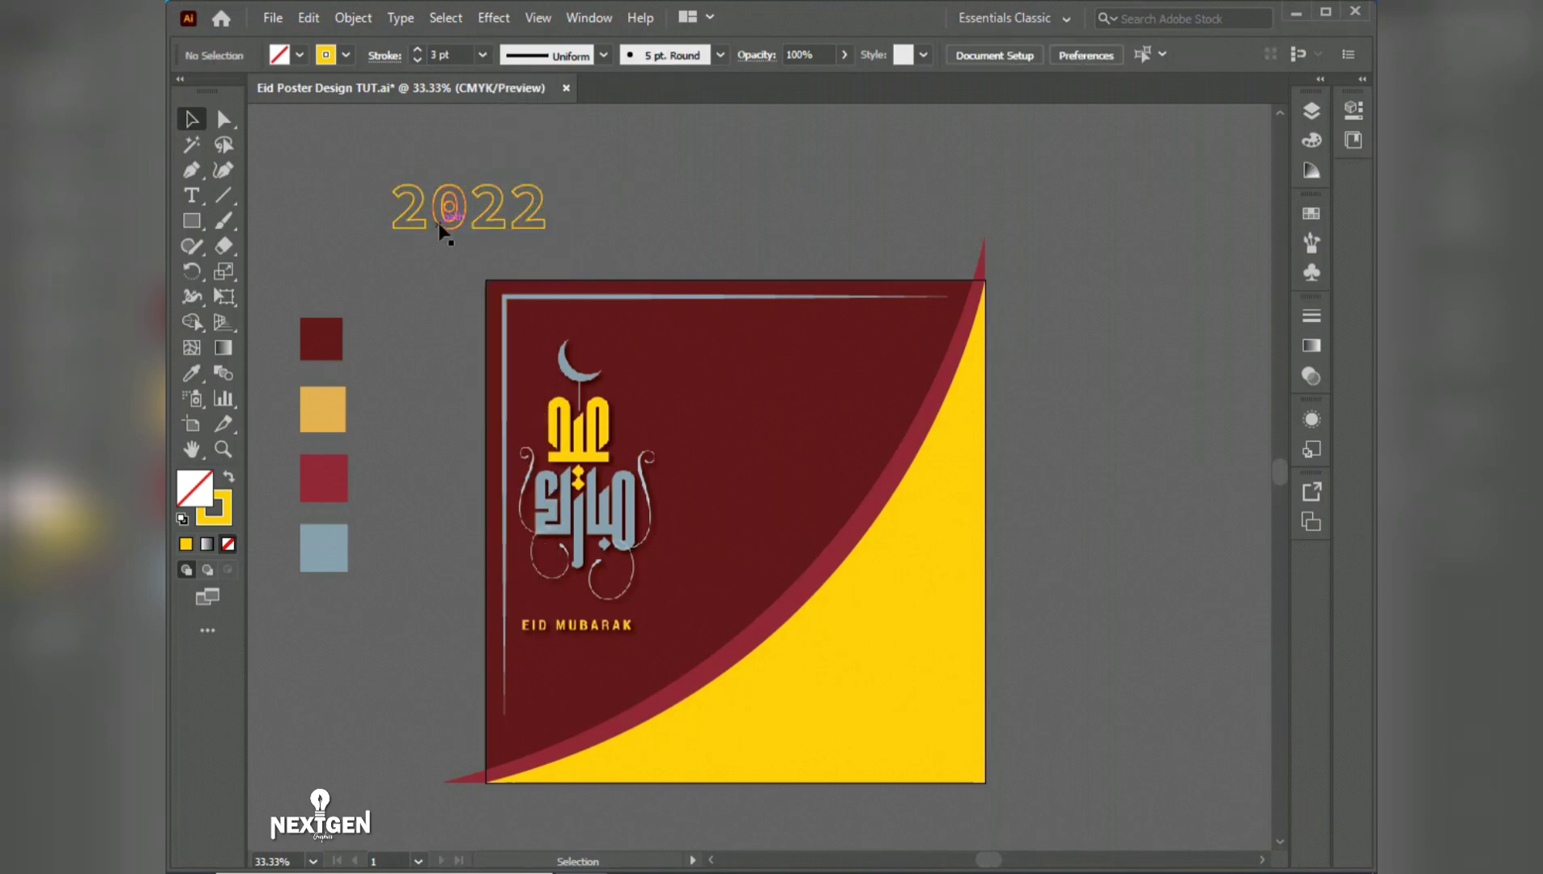
# Step: Move "2022" directly below the EID MUBARAK line and scale it down to match that line's width
pyautogui.moveTo(450, 225)
pyautogui.mouseDown()
pyautogui.moveTo(556, 669)
pyautogui.moveTo(578, 694)
pyautogui.mouseUp()
pyautogui.moveTo(665, 647); pyautogui.dragTo(564, 659)
pyautogui.click(394, 627)
pyautogui.press('space')
pyautogui.moveTo(722, 537); pyautogui.dragTo(645, 496)
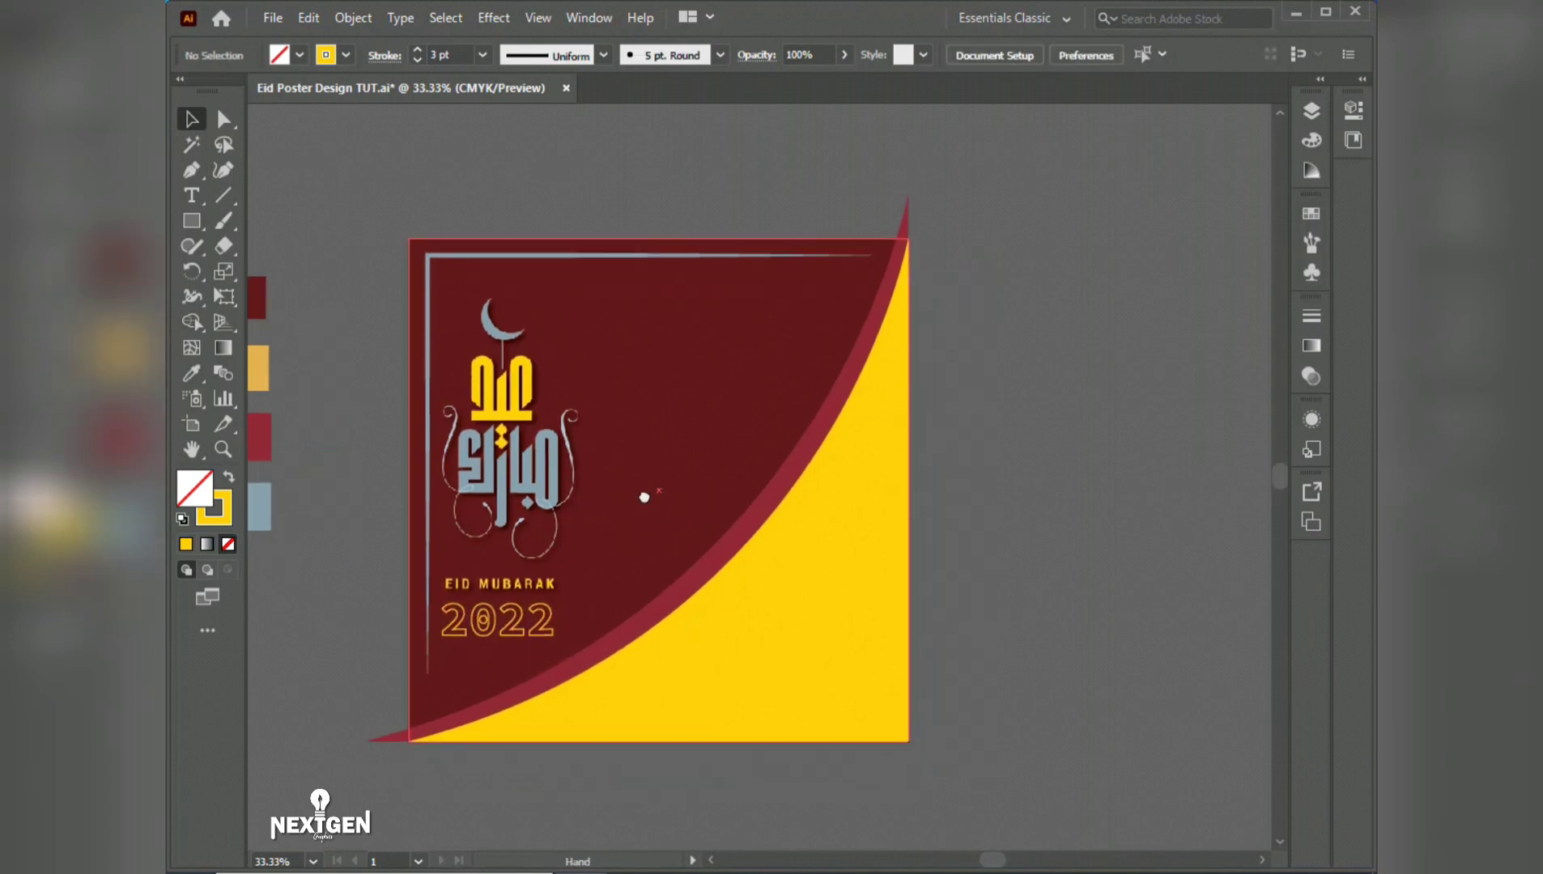
# Step: Move the black sheep head image over the poster and bring it to the front
pyautogui.moveTo(390, 378); pyautogui.dragTo(835, 253)
pyautogui.moveTo(376, 763); pyautogui.dragTo(1220, 466)
pyautogui.press('space')
pyautogui.moveTo(1199, 470); pyautogui.dragTo(814, 525)
pyautogui.rightClick(506, 599)
pyautogui.moveTo(628, 477)
pyautogui.click(798, 491)
pyautogui.click(633, 568)
# Step: Resize the sheep head and position it across the curved edge in the poster's lower-right part
pyautogui.press('space')
pyautogui.click(834, 522)
pyautogui.moveTo(855, 578); pyautogui.dragTo(787, 509)
pyautogui.moveTo(940, 394); pyautogui.dragTo(903, 440)
pyautogui.moveTo(805, 540); pyautogui.dragTo(832, 493)
pyautogui.click(1016, 502)
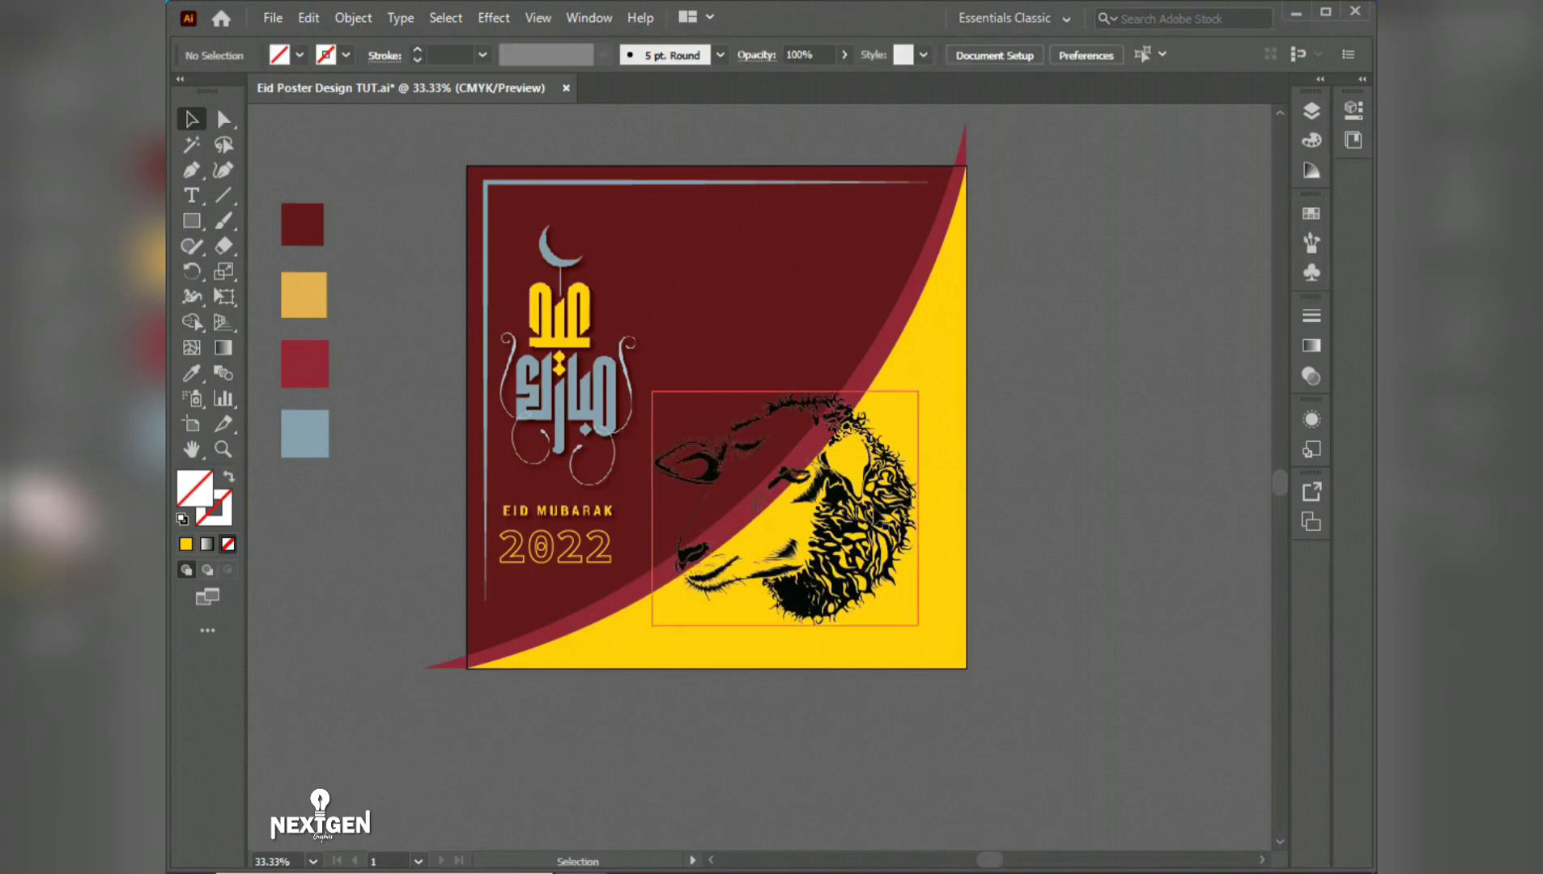
# Step: Draw a thin, flat ellipse just beneath the sheep head with the Ellipse tool
pyautogui.click(872, 512)
pyautogui.click(266, 217)
pyautogui.rightClick(191, 220)
pyautogui.click(269, 270)
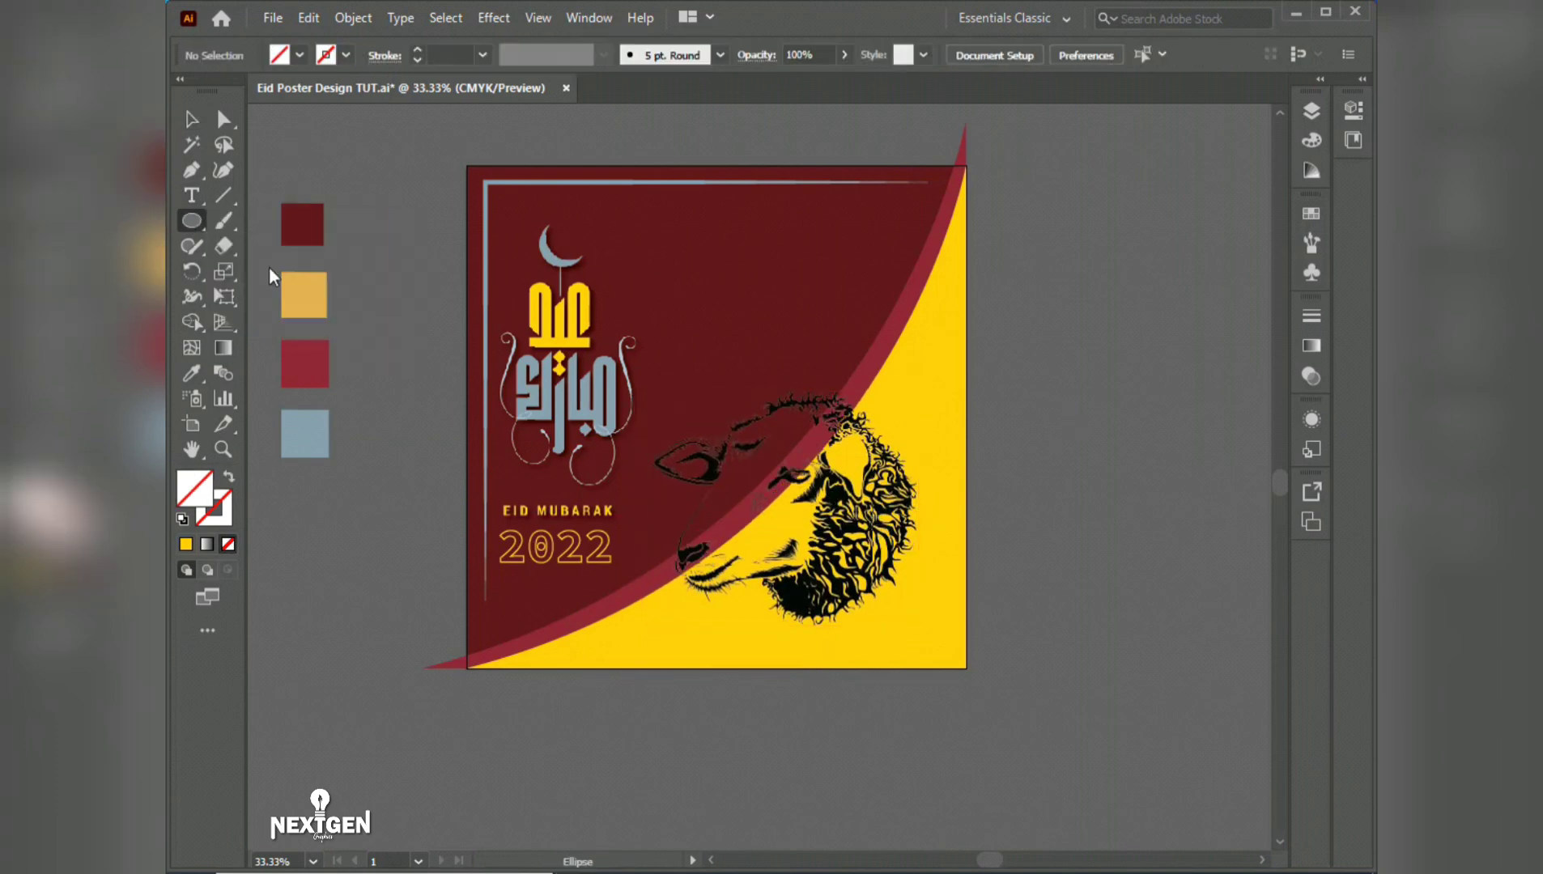
pyautogui.moveTo(715, 625); pyautogui.dragTo(918, 632)
pyautogui.press('v')
# Step: Fill the thin ellipse beneath the sheep head with black
pyautogui.click(185, 544)
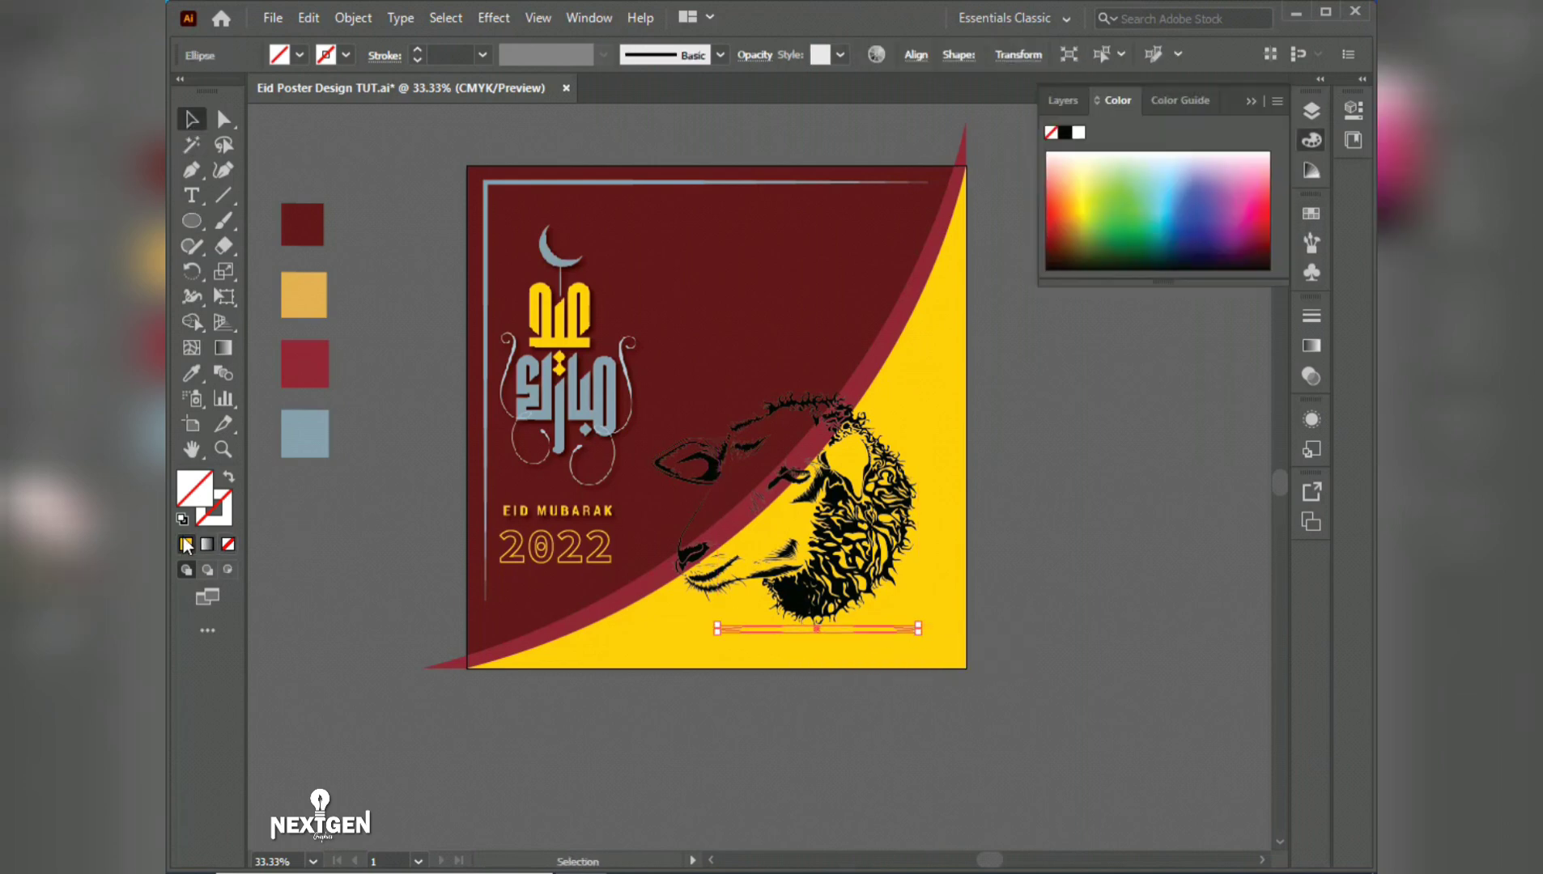
pyautogui.doubleClick(201, 484)
pyautogui.click(565, 654)
pyautogui.click(1050, 396)
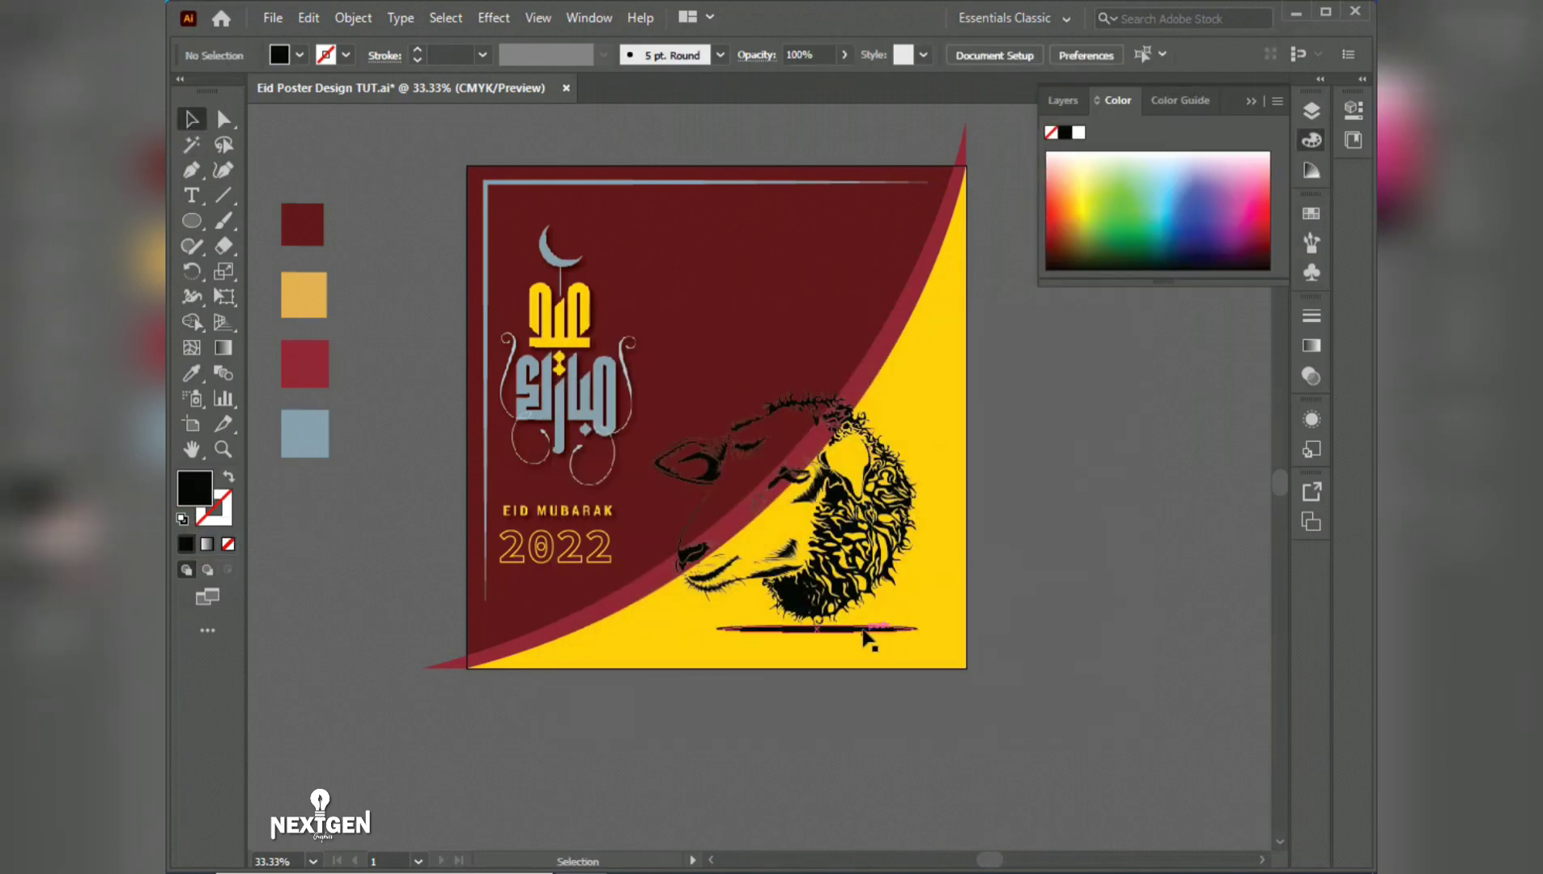
pyautogui.click(1252, 105)
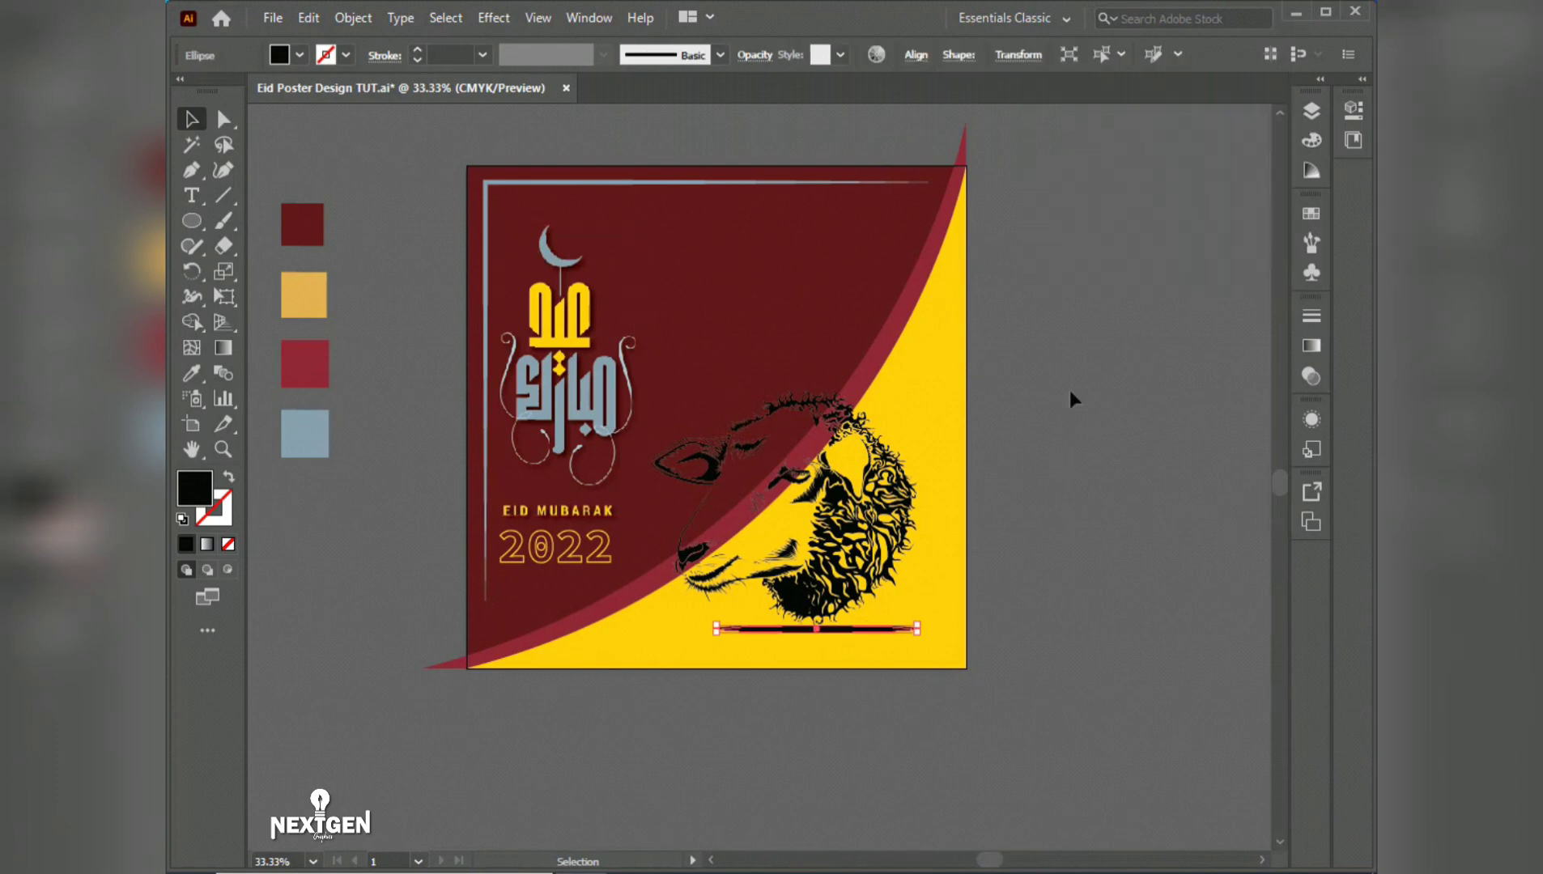
# Step: Apply a Gaussian Blur to the black ellipse beneath the sheep head
pyautogui.click(504, 16)
pyautogui.click(792, 381)
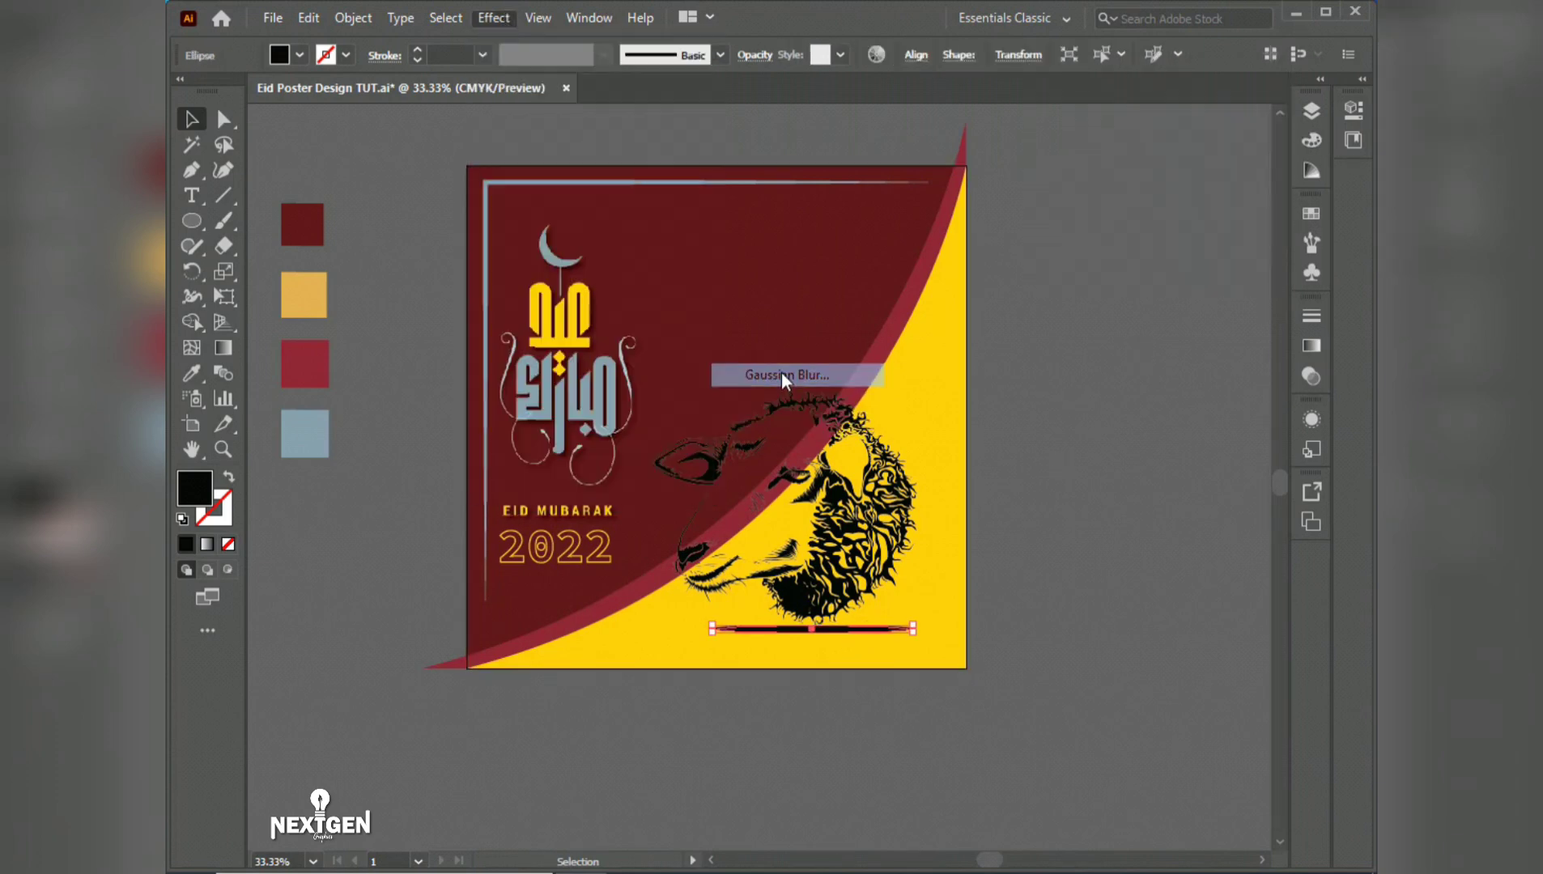
pyautogui.click(764, 561)
# Step: Apply a Feather effect with a 10 px radius to the blurred ellipse
pyautogui.click(502, 22)
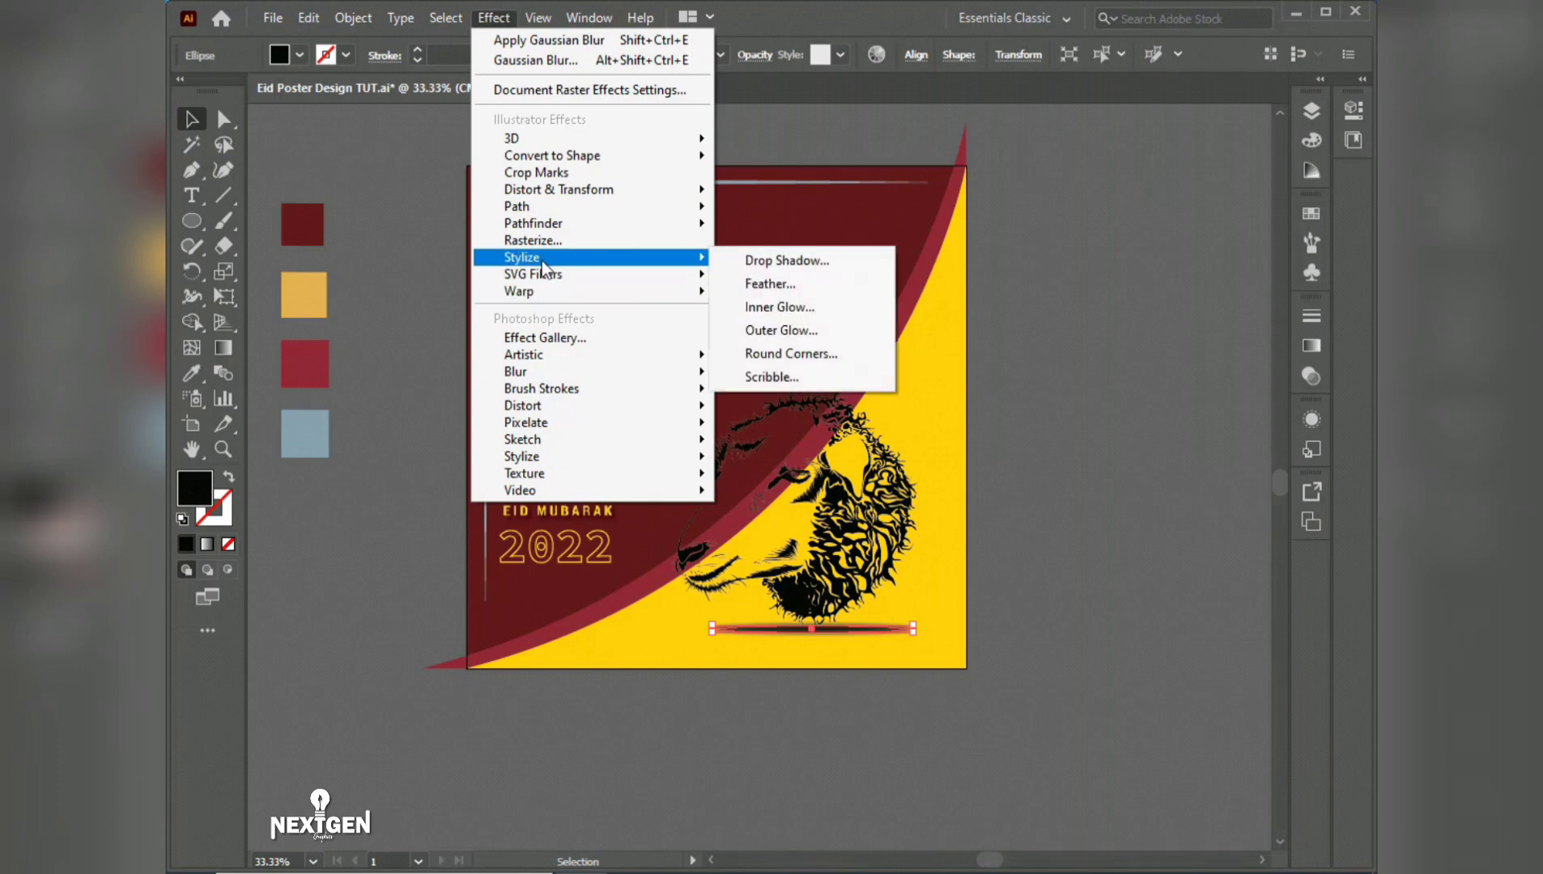
pyautogui.moveTo(665, 259)
pyautogui.click(783, 285)
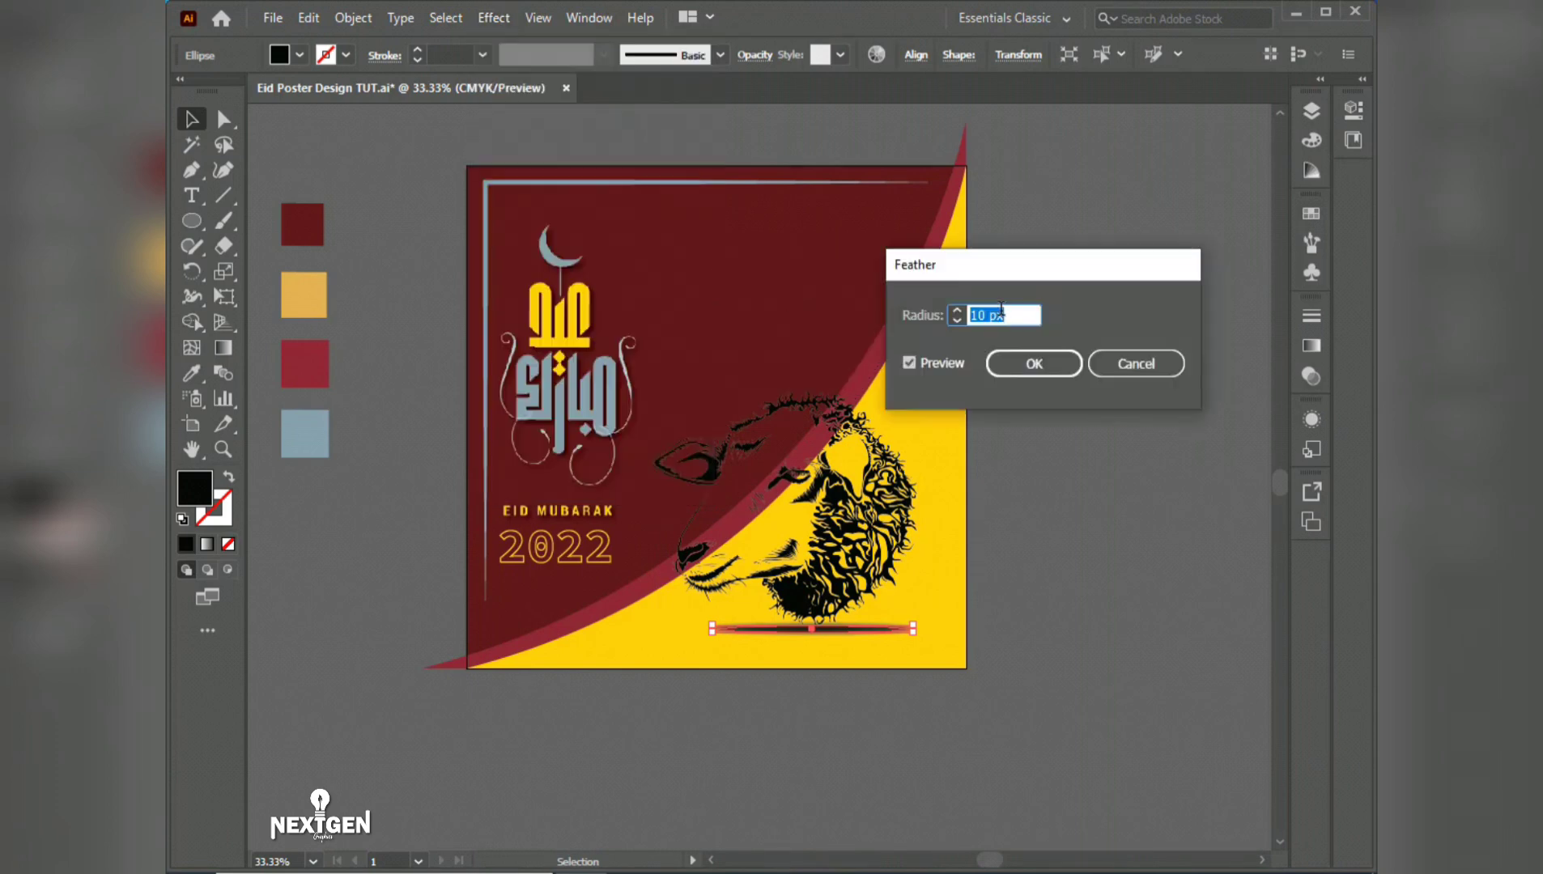
pyautogui.click(1029, 370)
# Step: Lower the opacity of the shadow ellipse beneath the sheep head to 20%
pyautogui.click(499, 13)
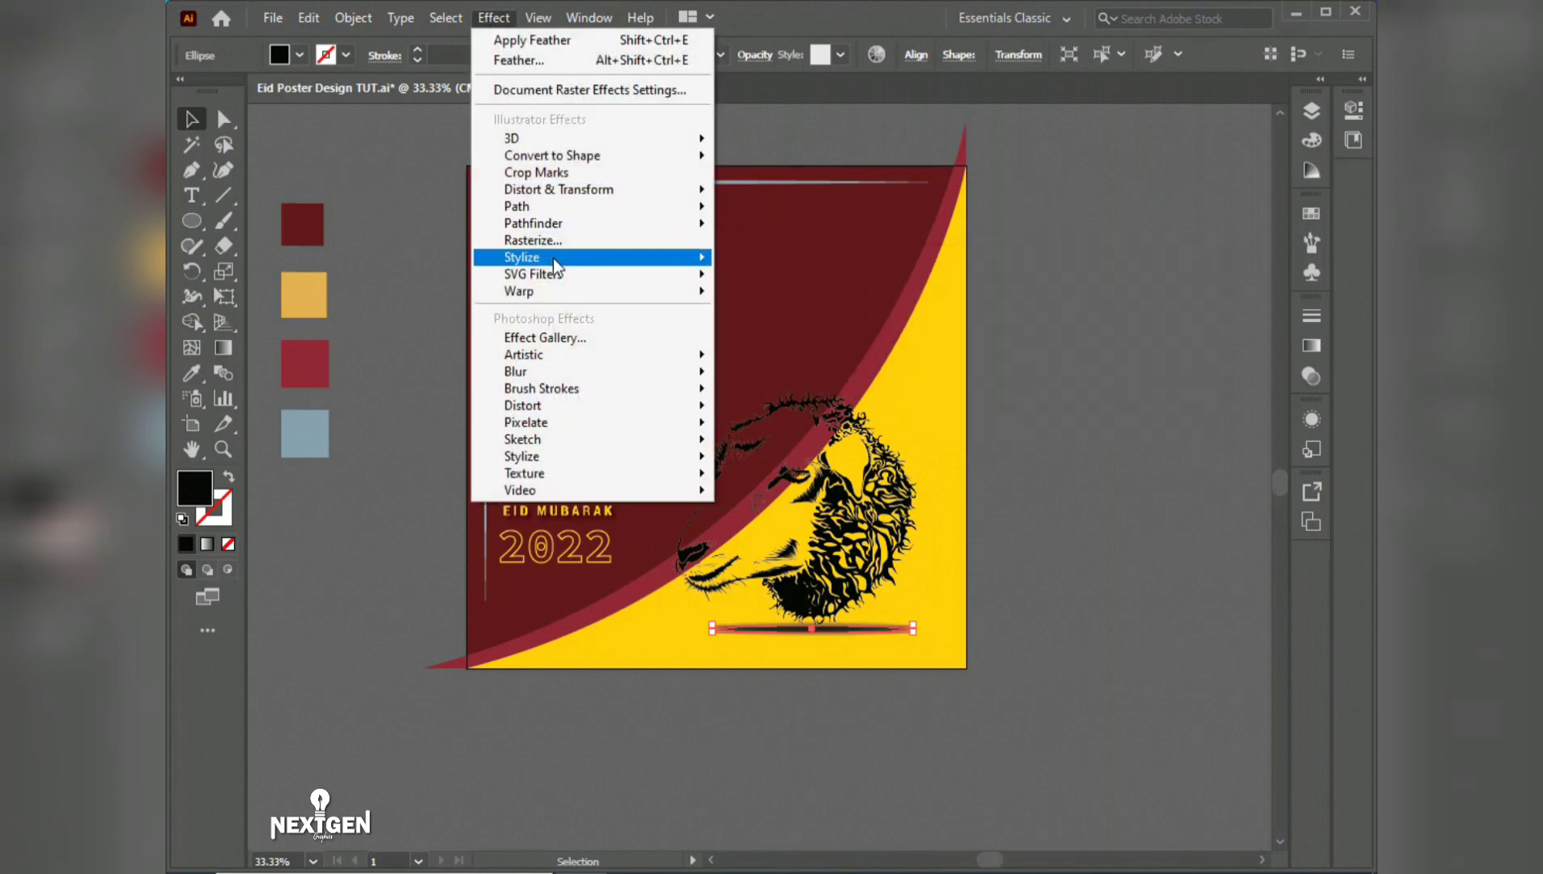
pyautogui.click(748, 57)
pyautogui.click(752, 56)
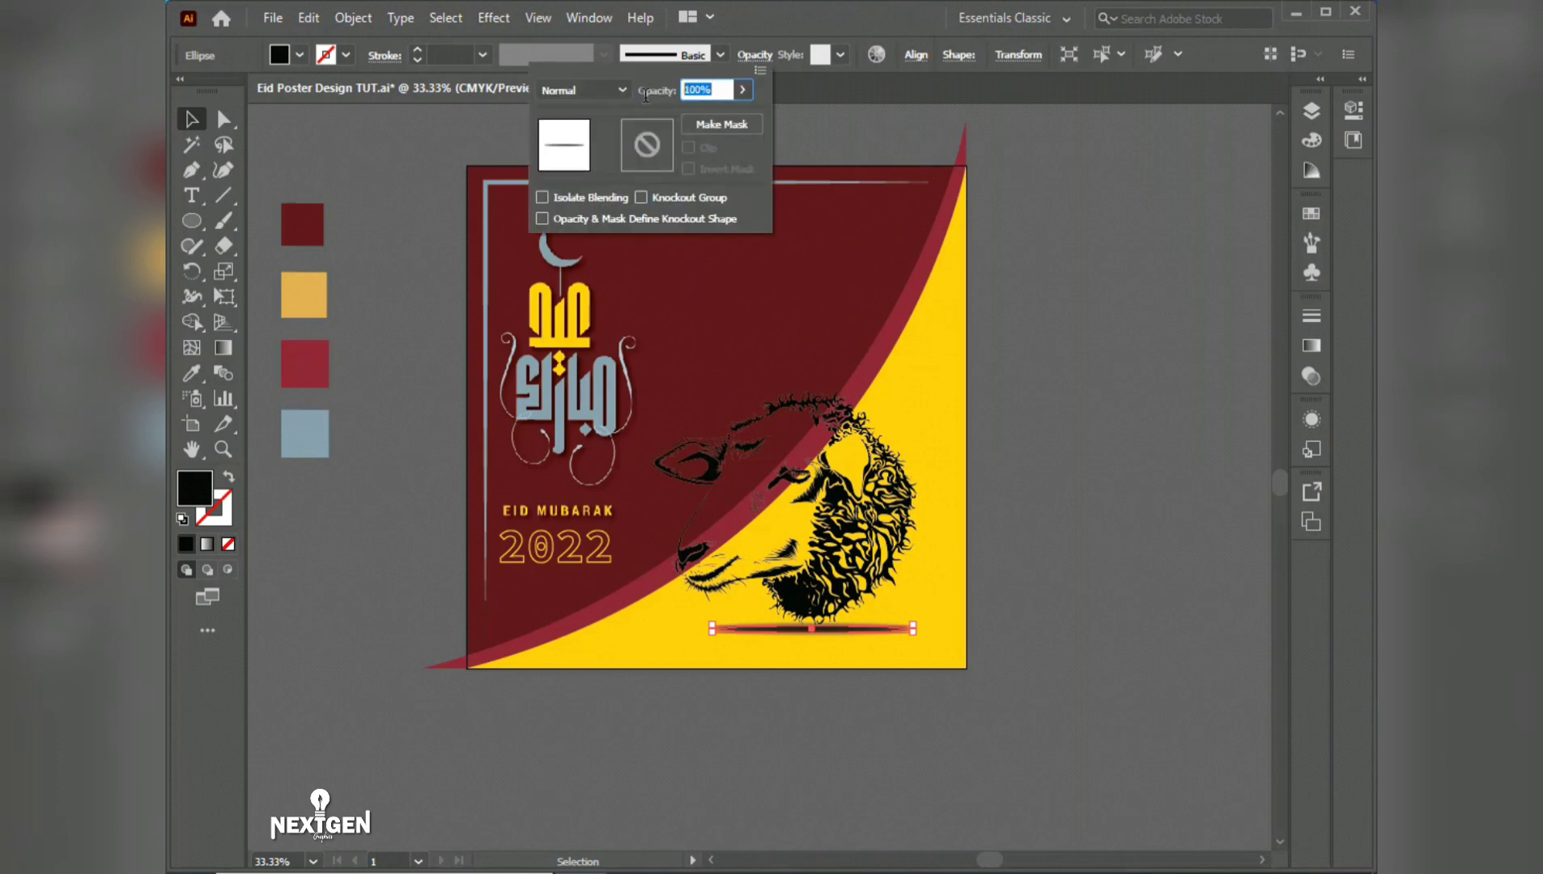
pyautogui.write('30')
pyautogui.click(1053, 225)
pyautogui.click(1060, 223)
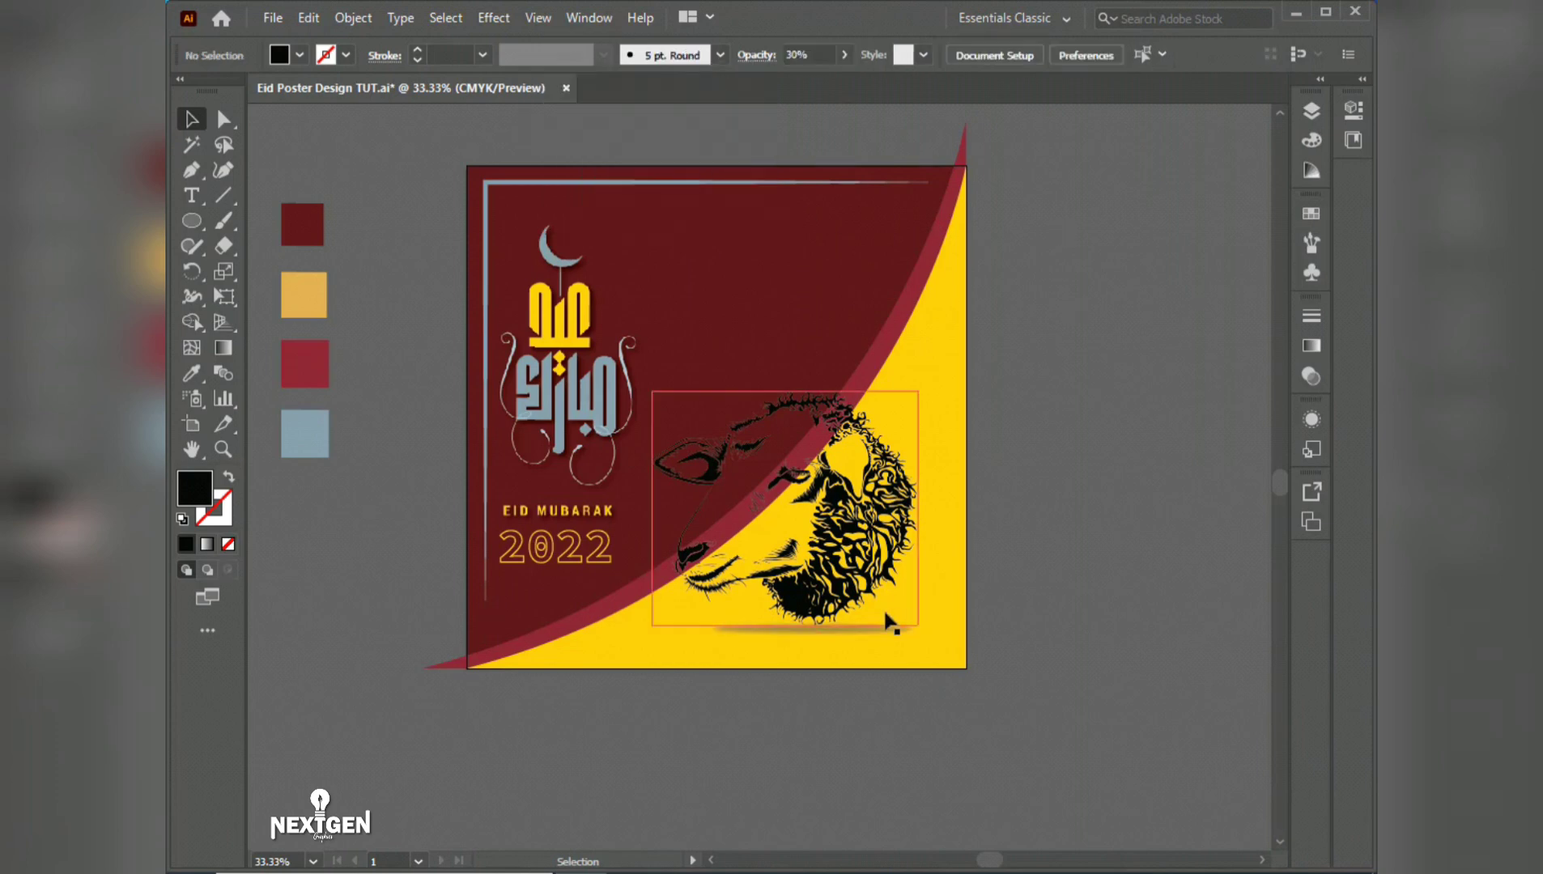
pyautogui.click(884, 628)
pyautogui.click(754, 55)
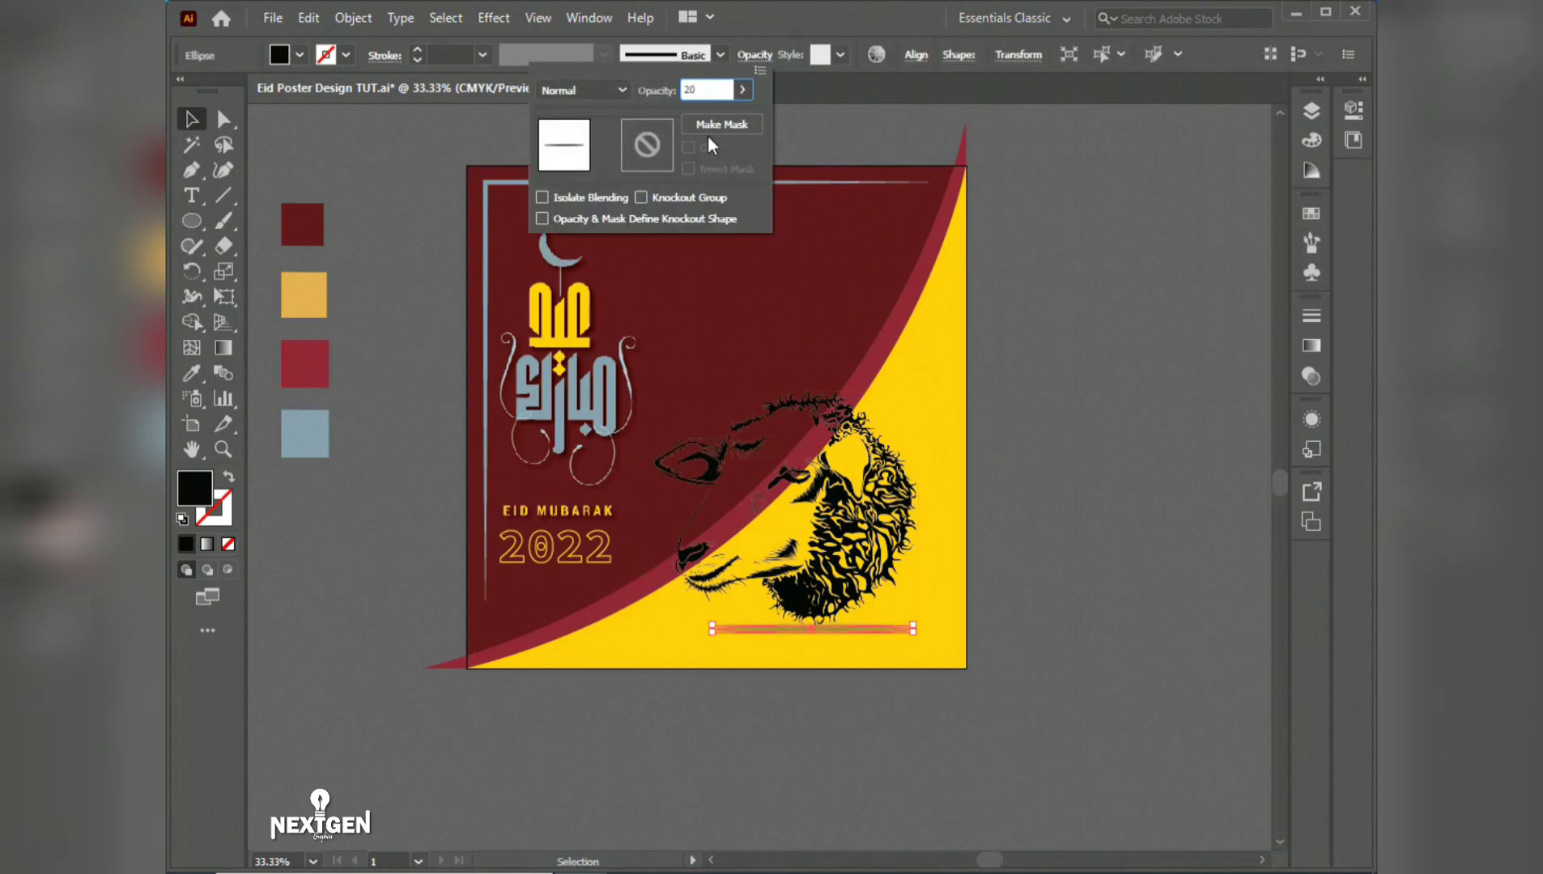
pyautogui.write('20')
pyautogui.click(1161, 463)
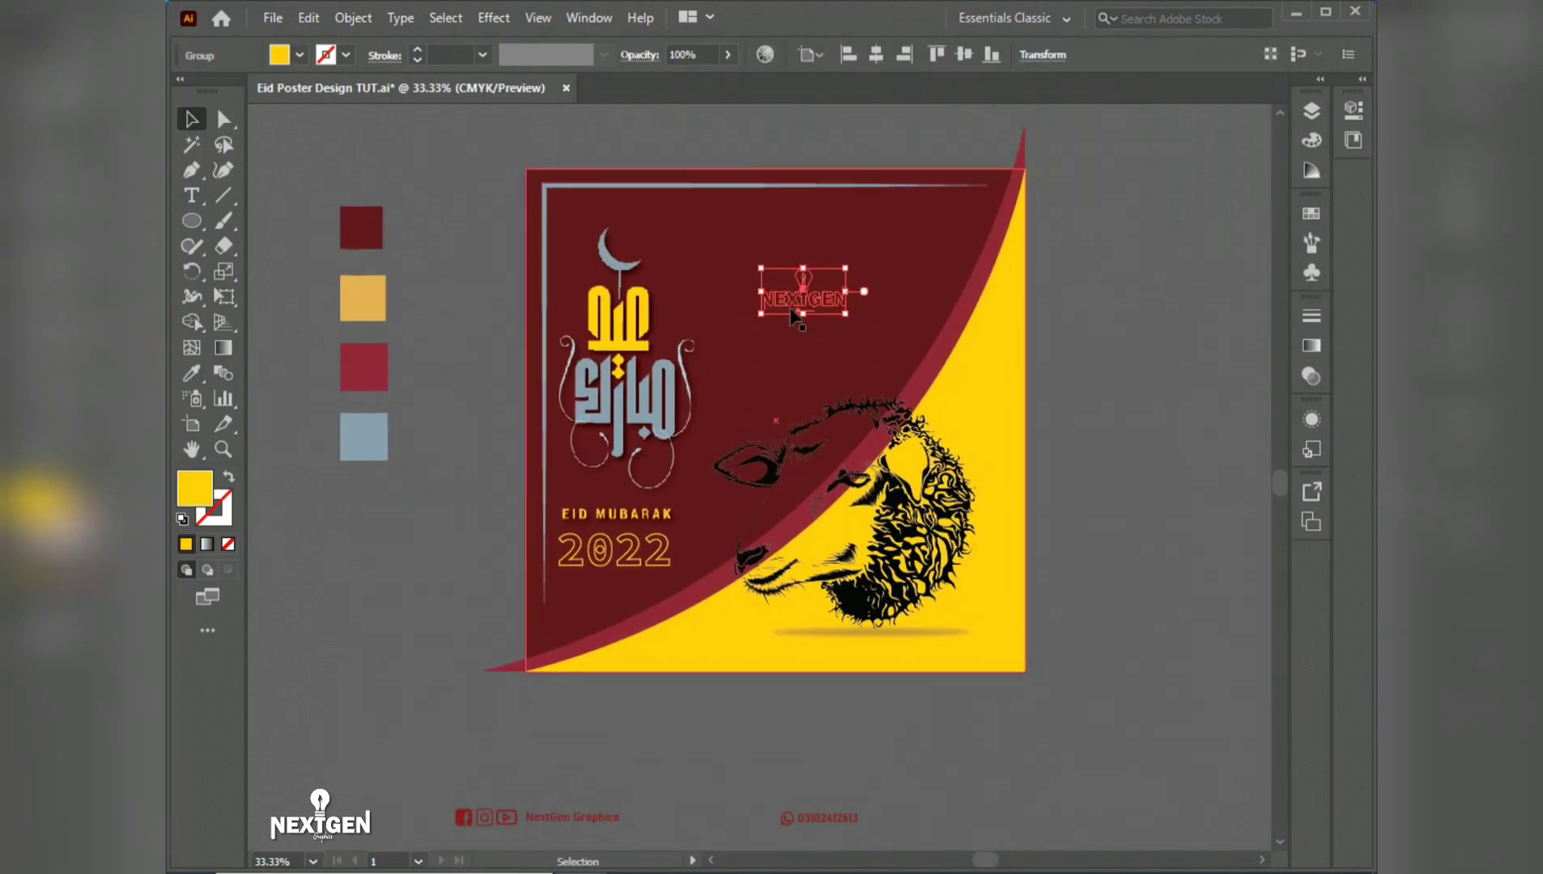
# Step: Bring the yellow NextGen logo to the front and place it in the maroon area's upper-right corner
pyautogui.rightClick(803, 300)
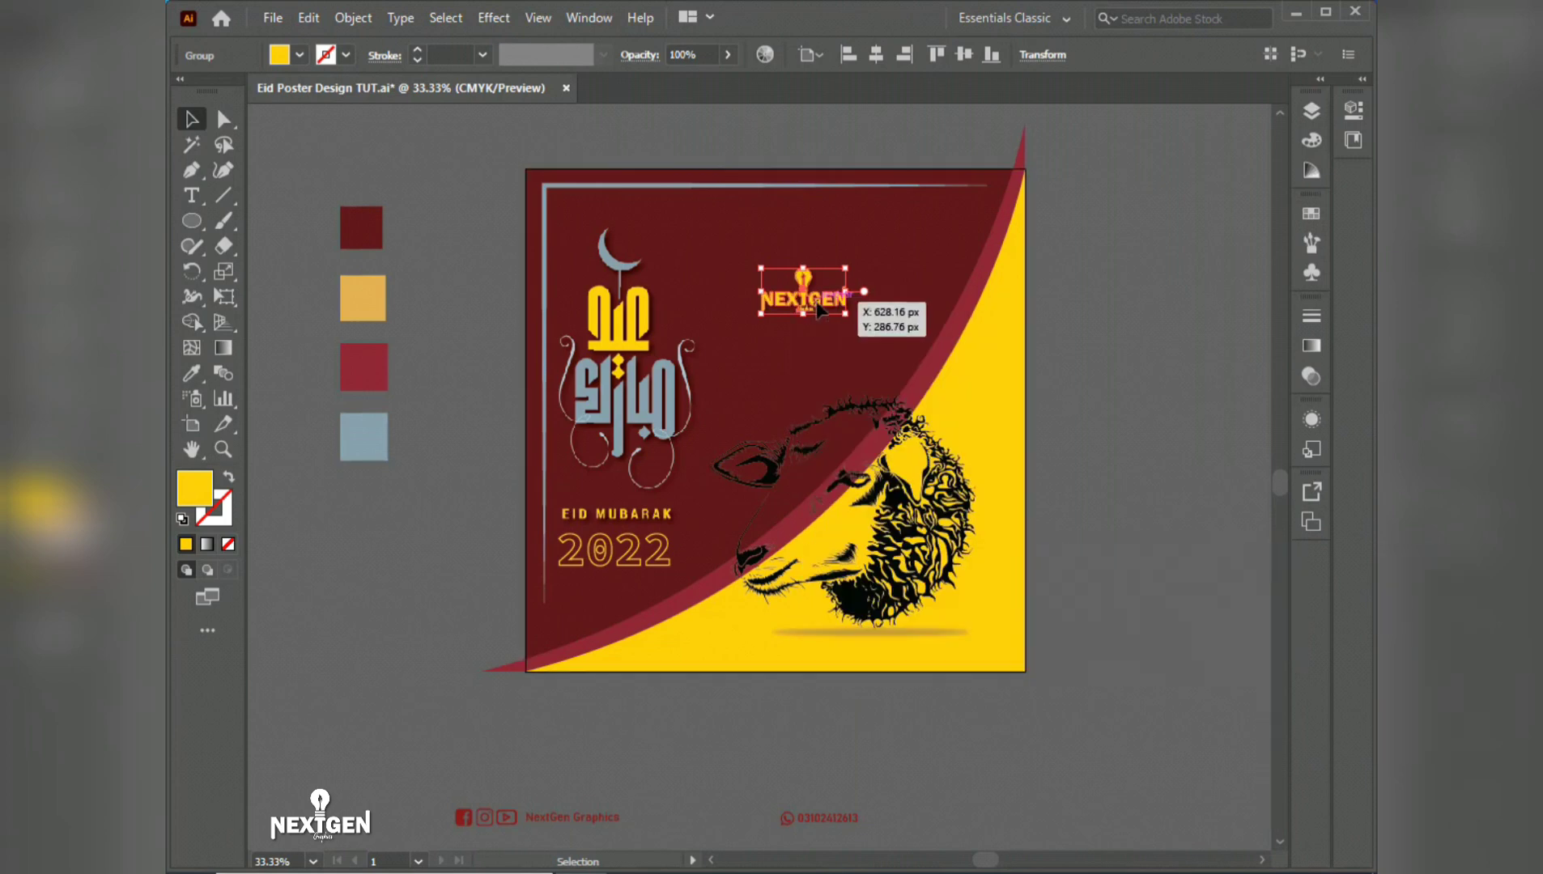
pyautogui.moveTo(850, 295); pyautogui.dragTo(953, 234)
pyautogui.click(1110, 237)
# Step: Try to move the social media and contact strip onto the poster's lower edge
pyautogui.moveTo(797, 829); pyautogui.dragTo(948, 657)
pyautogui.click(1021, 768)
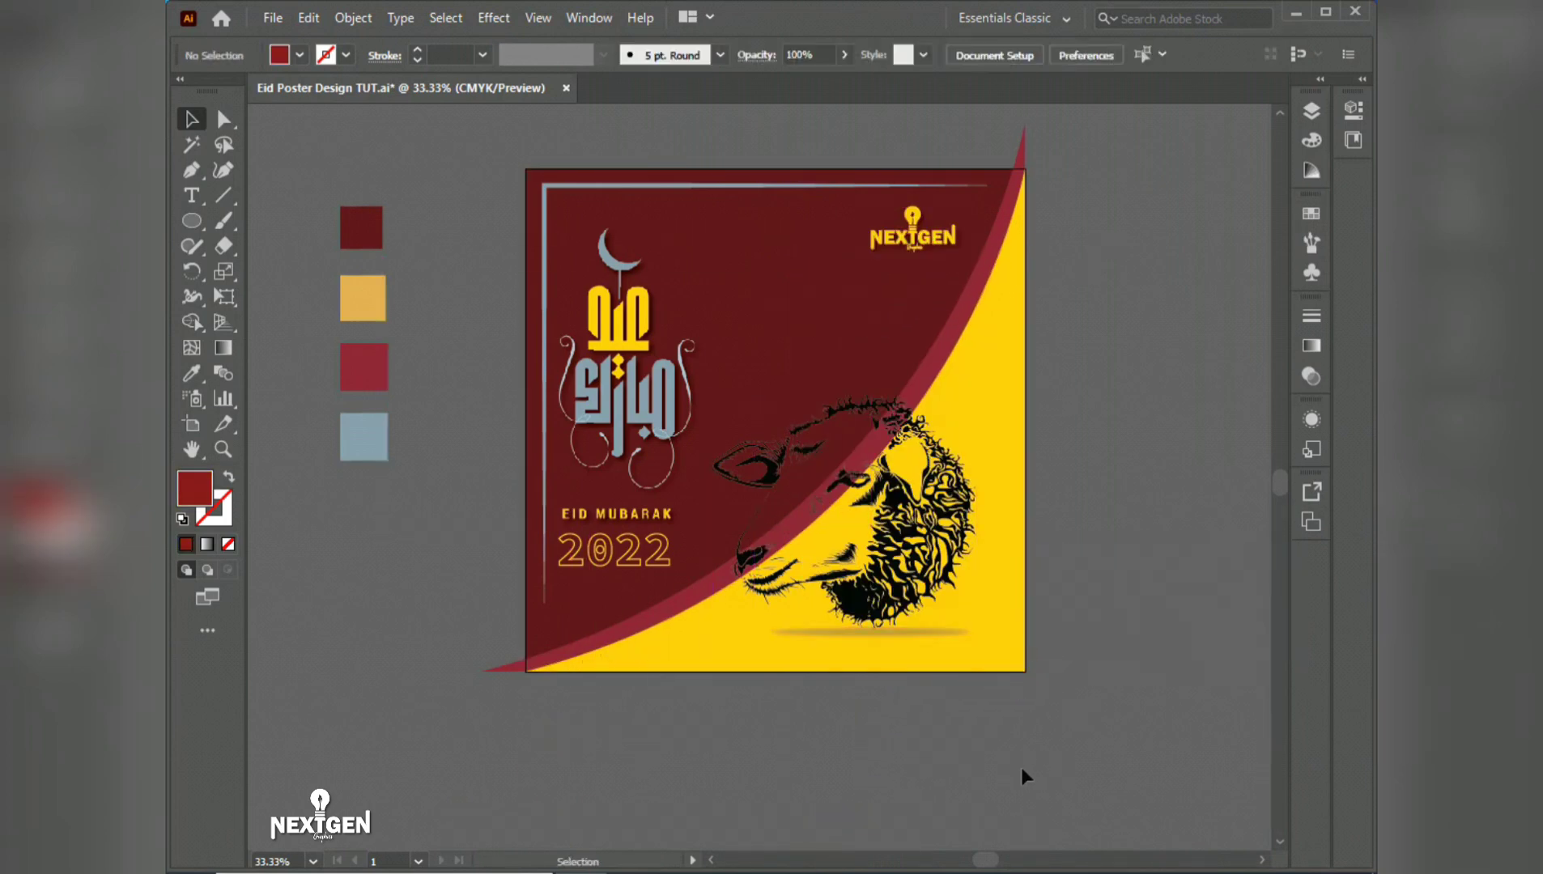
pyautogui.click(951, 656)
pyautogui.click(936, 721)
pyautogui.hotkey('ctrl', 'z')
# Step: Bring the social media and contact strip to the front and move it onto the poster's lower edge
pyautogui.rightClick(937, 724)
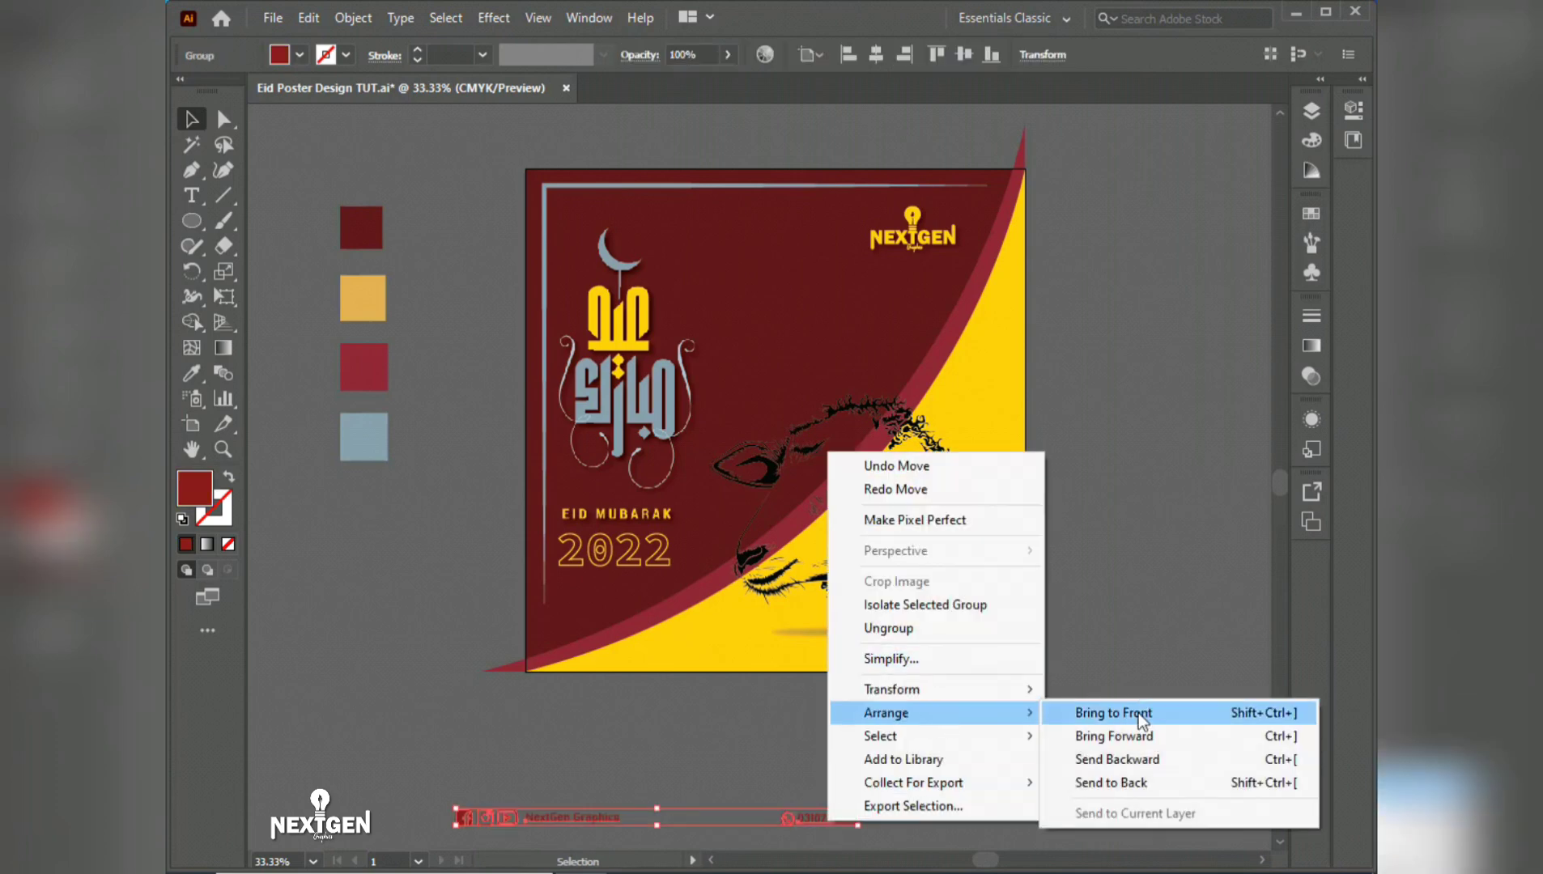
pyautogui.click(1093, 714)
pyautogui.moveTo(820, 818); pyautogui.dragTo(971, 654)
# Step: Nudge the contact strip right and down to fine-tune its position in the yellow area
pyautogui.press('Right')
pyautogui.press('Right')
pyautogui.press('Down')
pyautogui.press('Down')
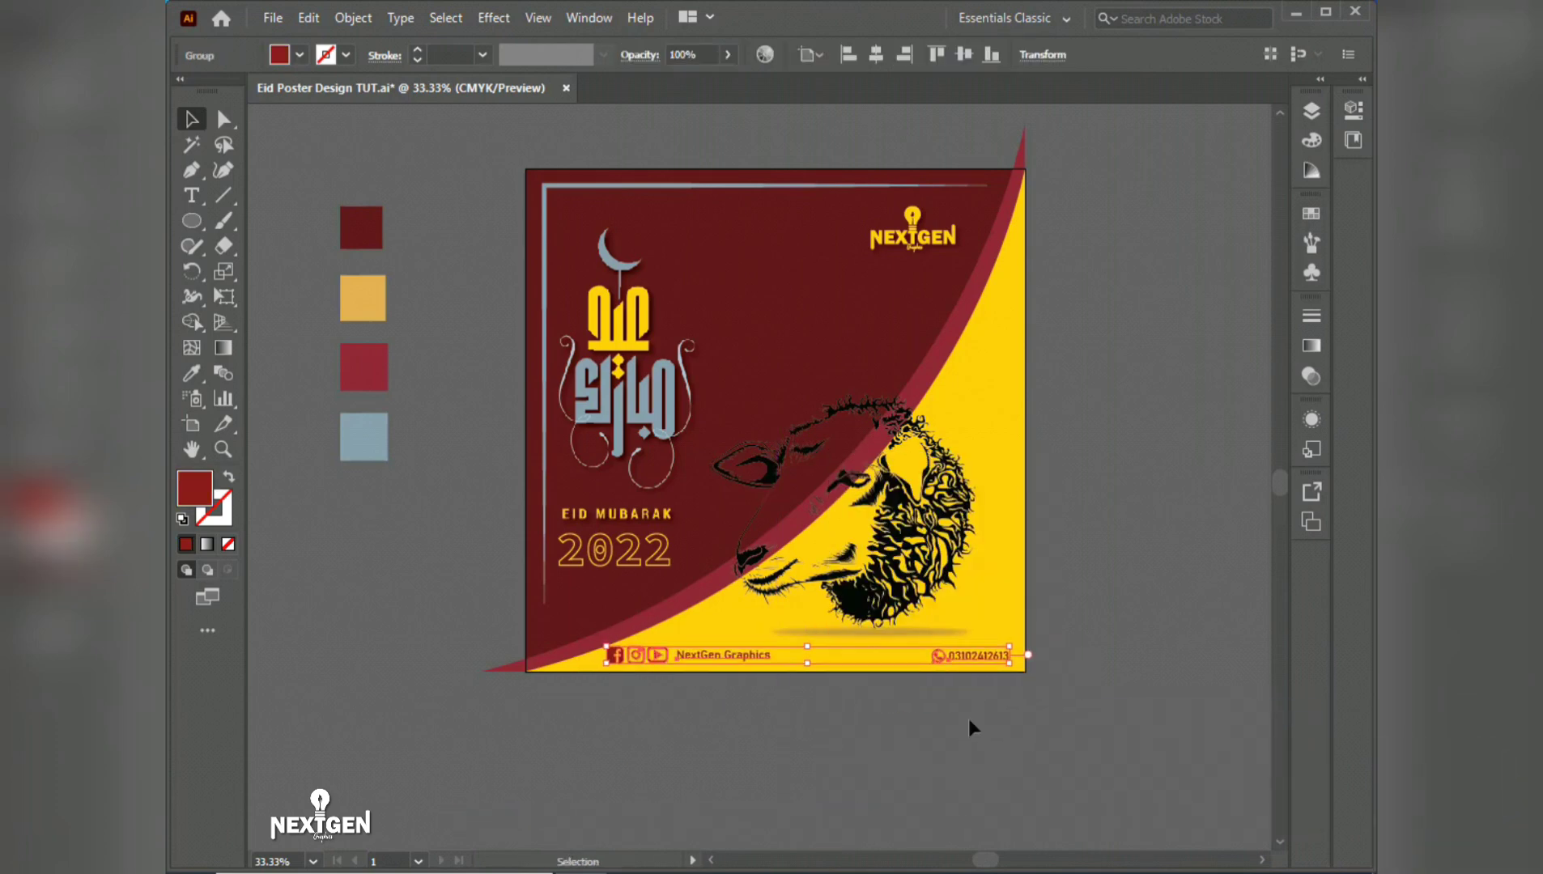
pyautogui.press('Right')
pyautogui.press('Right')
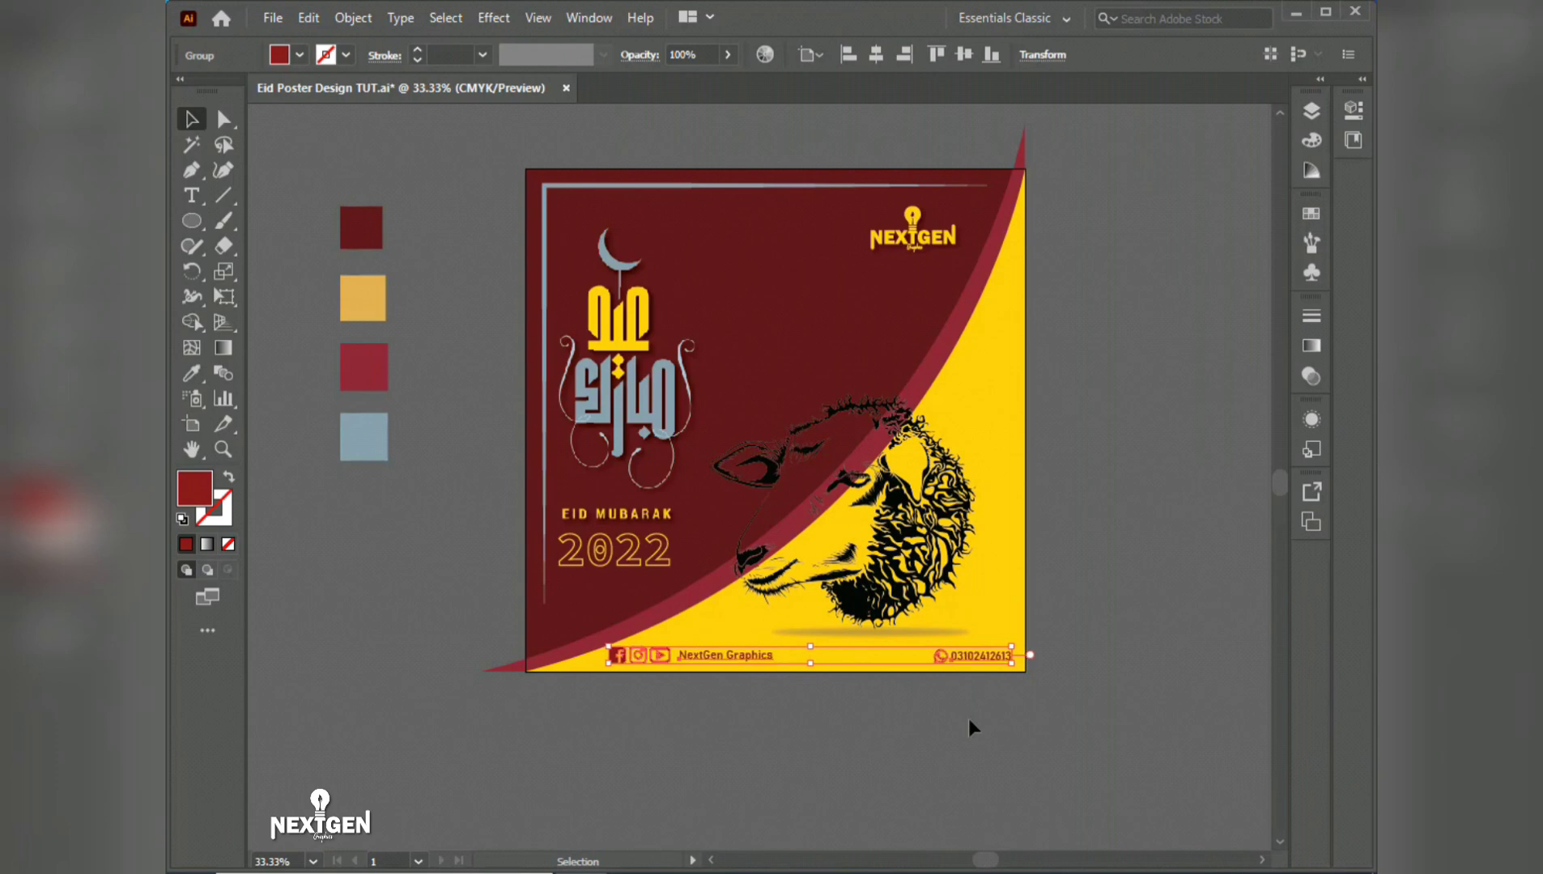
pyautogui.press('Down')
pyautogui.press('Up')
pyautogui.click(876, 356)
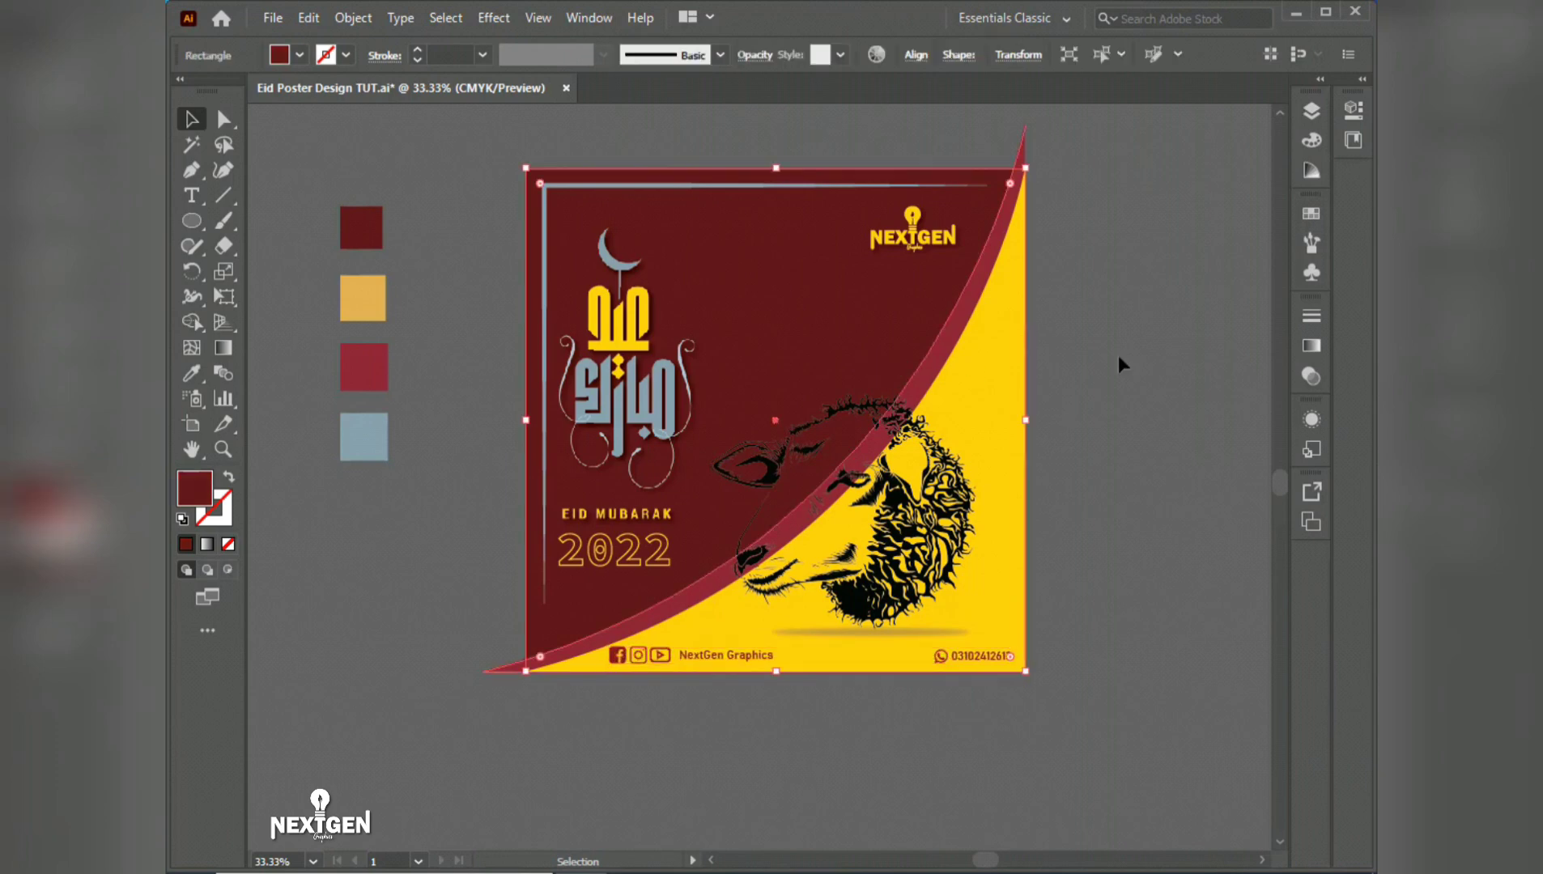
pyautogui.click(1160, 356)
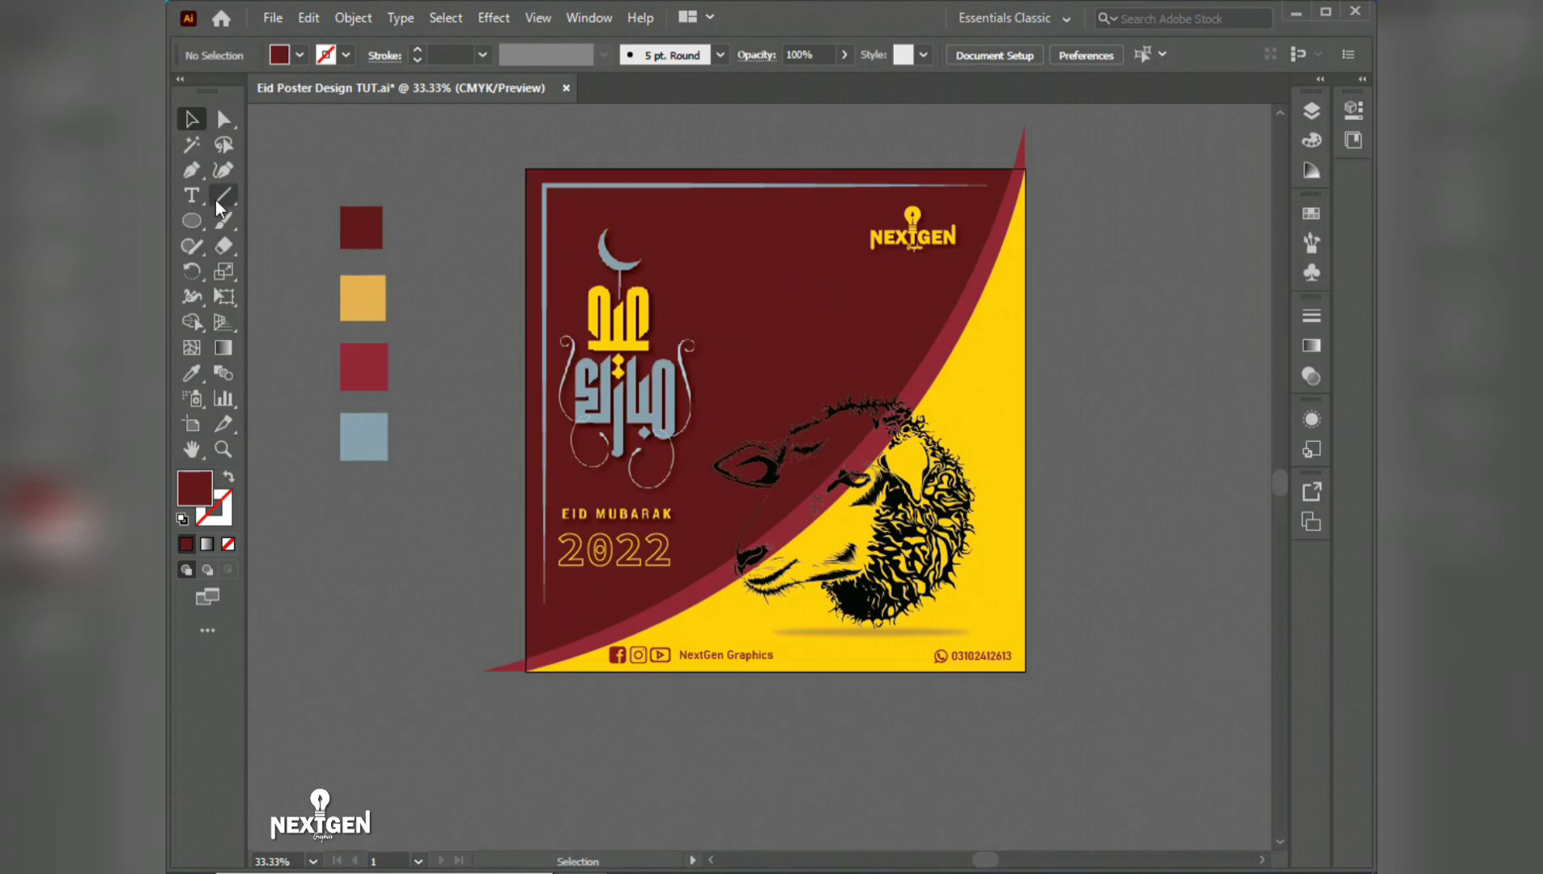
# Step: Create a 1080 × 1080 px rectangle and align it to cover the artboard exactly
pyautogui.moveTo(192, 221); pyautogui.dragTo(261, 220)
pyautogui.click(446, 293)
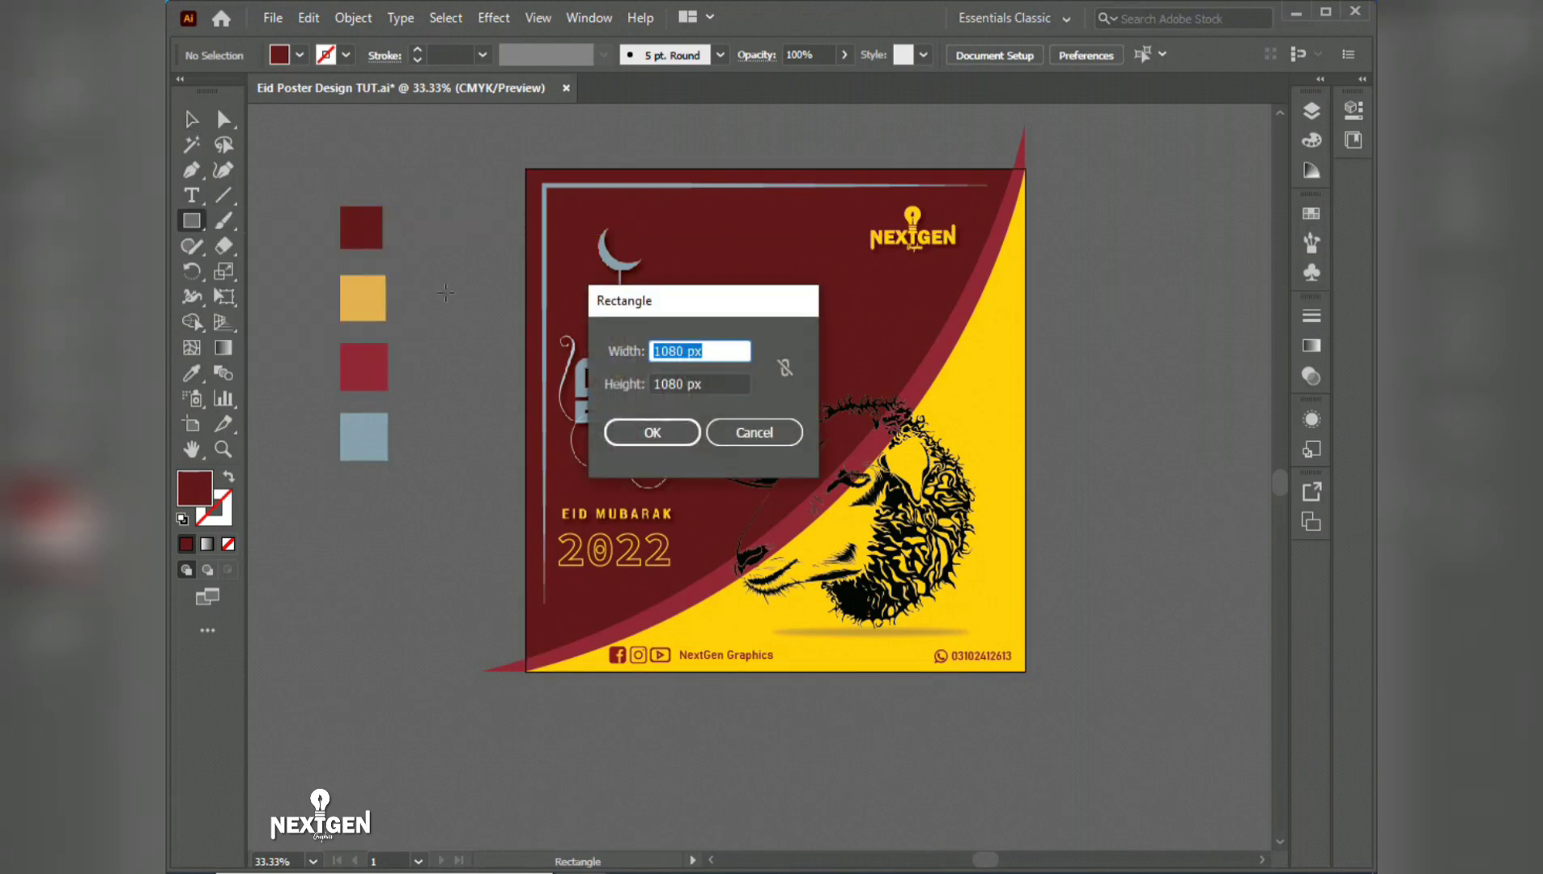
pyautogui.press('Return')
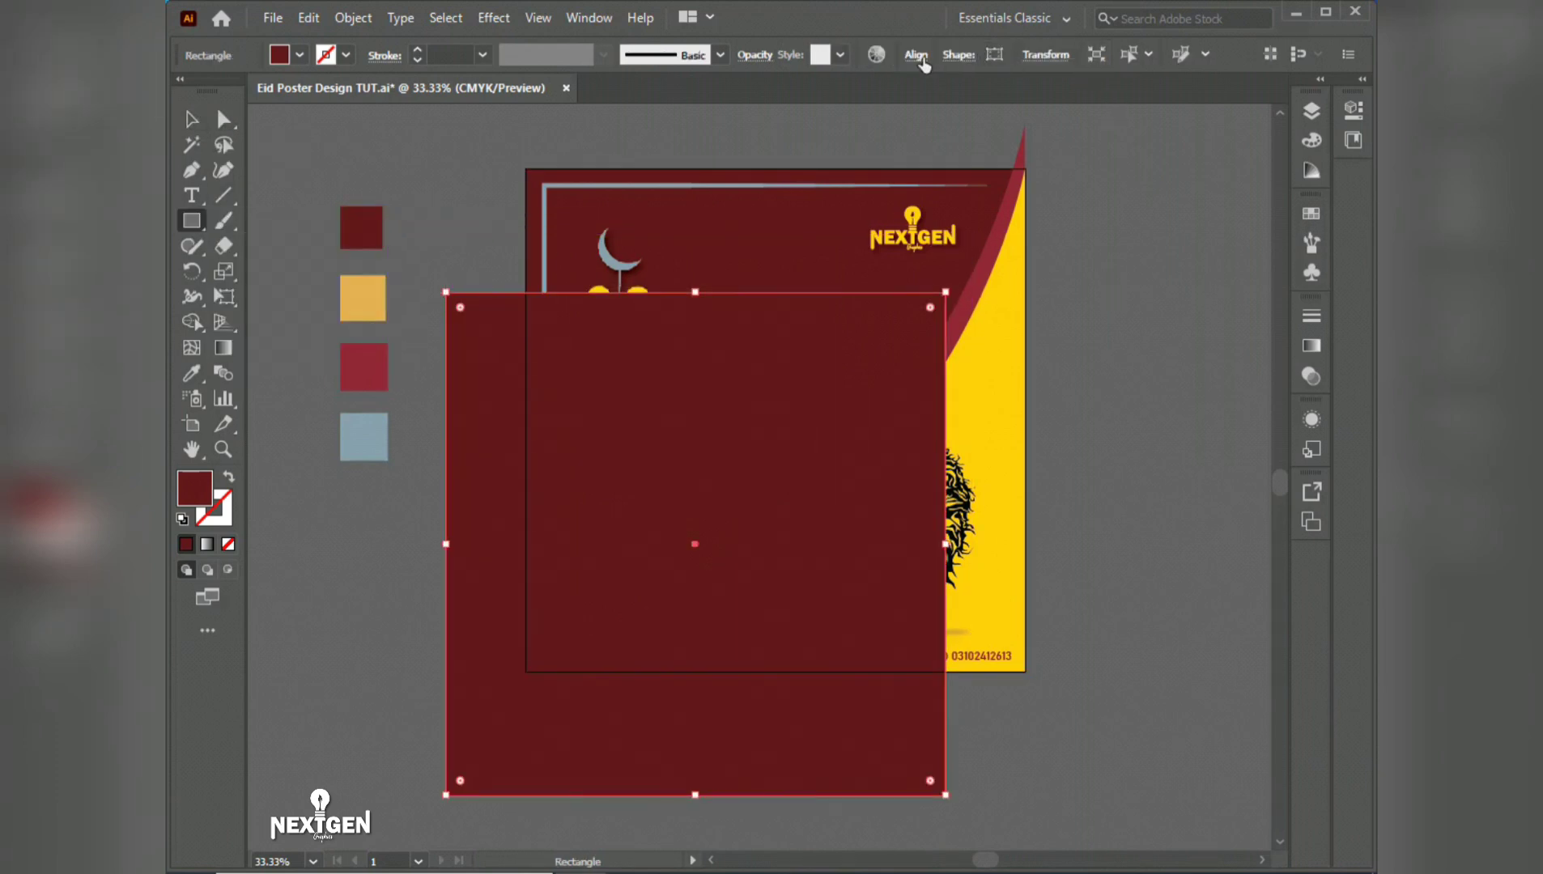
pyautogui.click(921, 62)
pyautogui.click(743, 116)
pyautogui.click(879, 113)
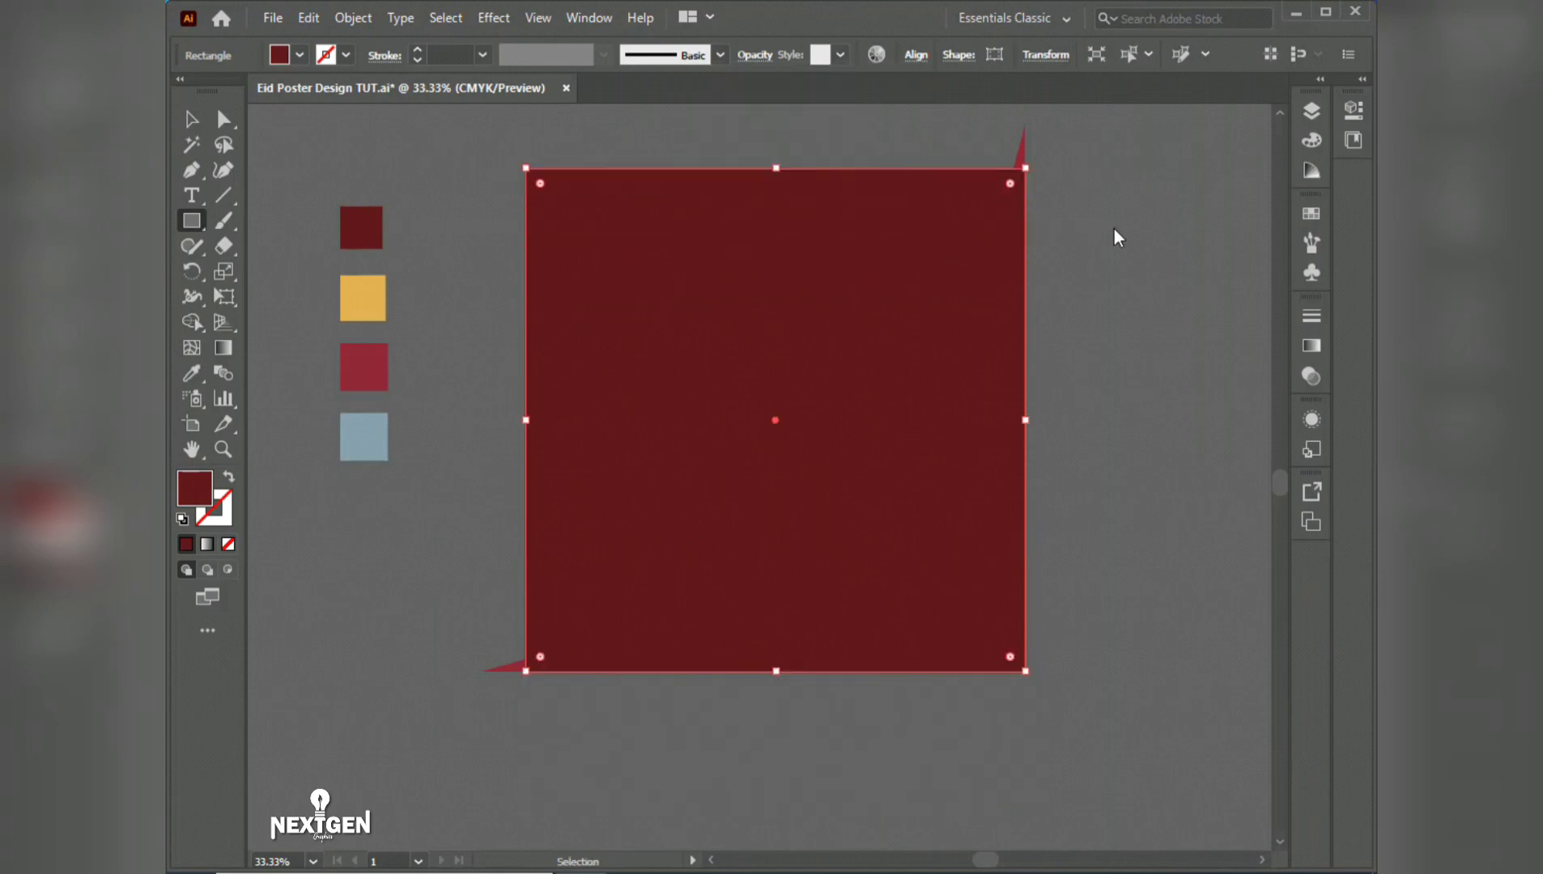
# Step: Select all the poster artwork with the covering rectangle, excluding the color swatches, and make a clipping mask
pyautogui.hotkey('ctrl', 'a')
pyautogui.click(1114, 230)
pyautogui.click(754, 432)
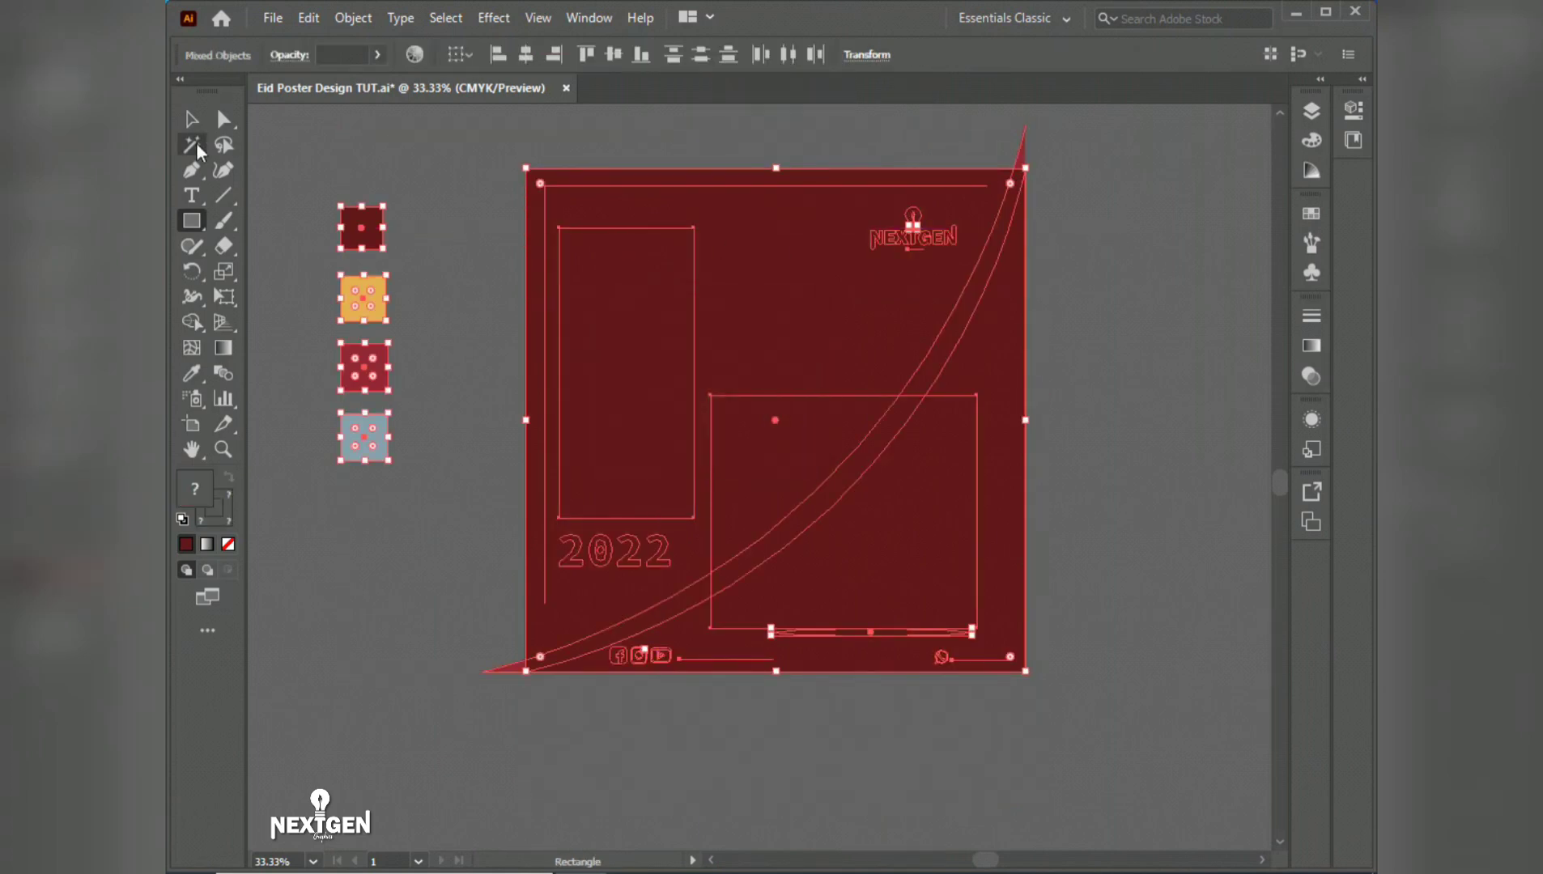
pyautogui.click(194, 120)
pyautogui.moveTo(503, 140); pyautogui.dragTo(1046, 688)
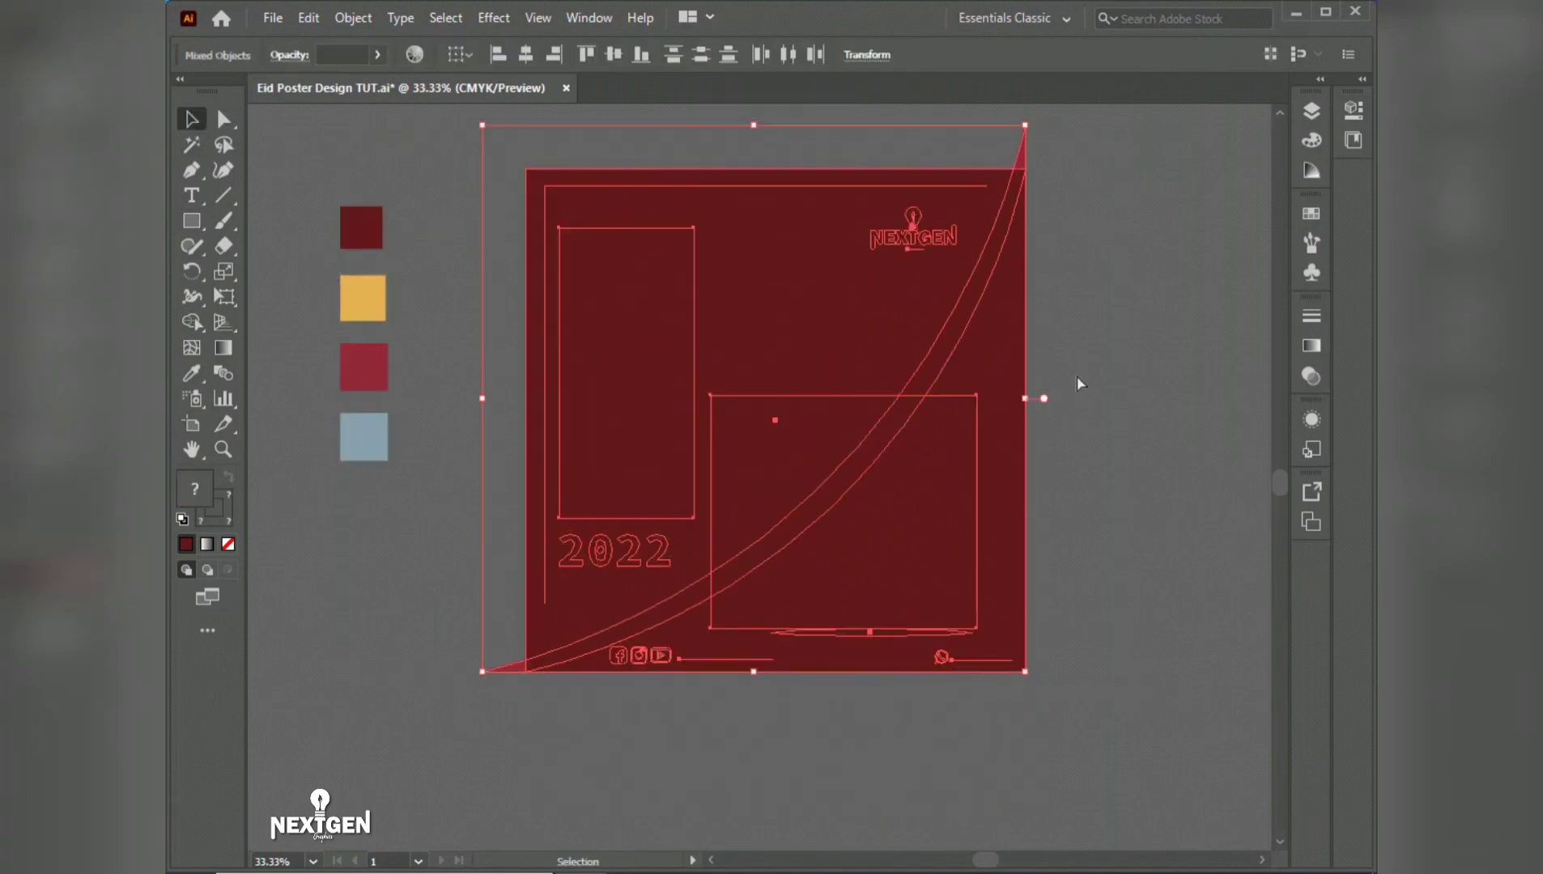
pyautogui.rightClick(826, 276)
pyautogui.click(865, 455)
pyautogui.click(1067, 320)
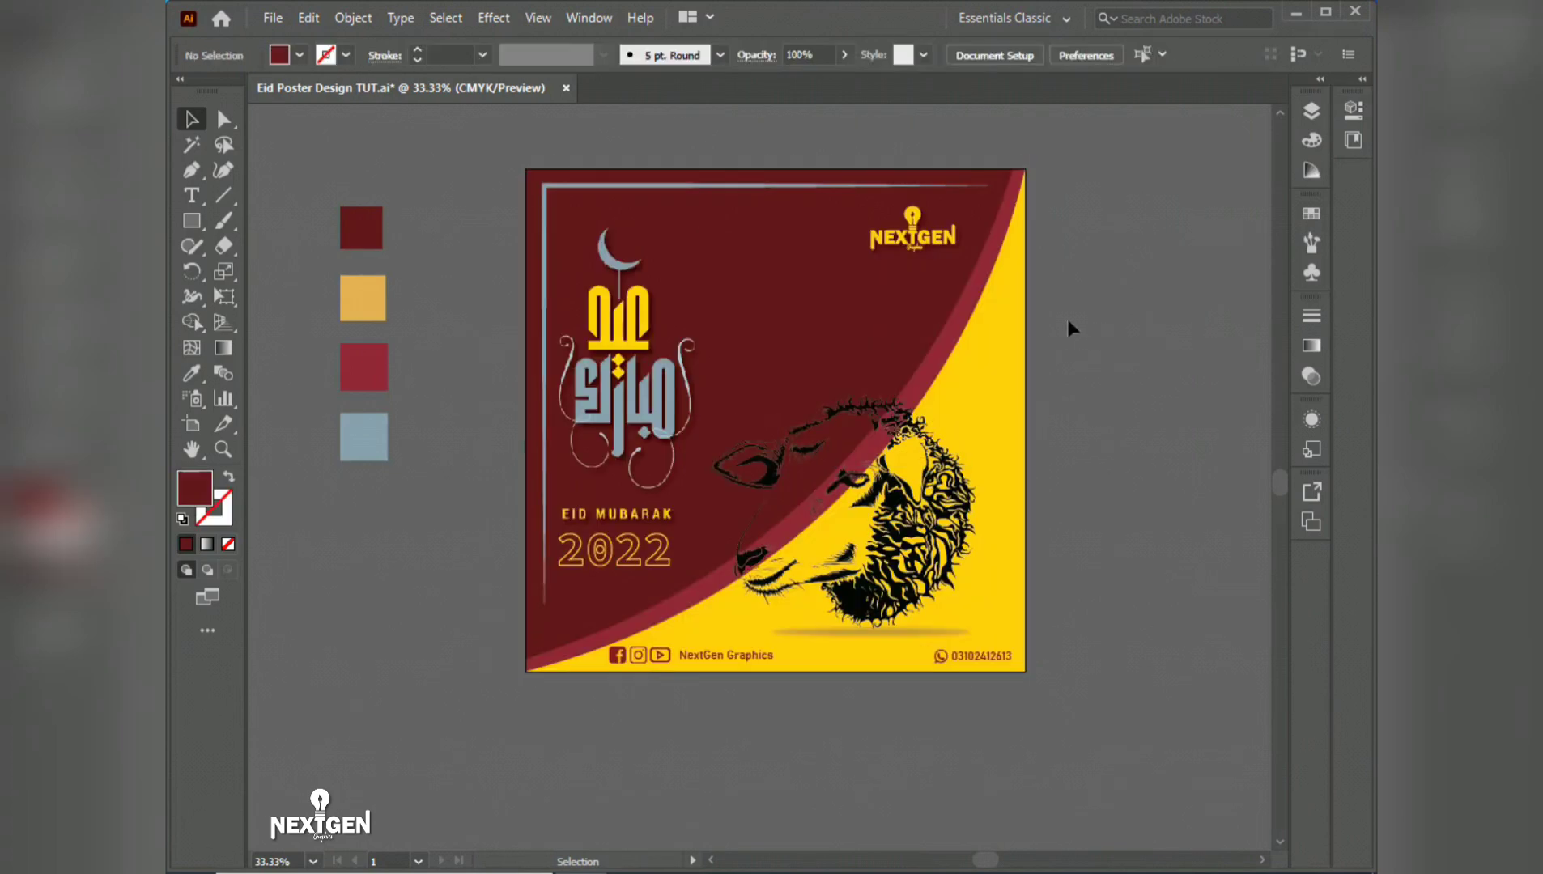
pyautogui.moveTo(993, 361); pyautogui.dragTo(964, 354)
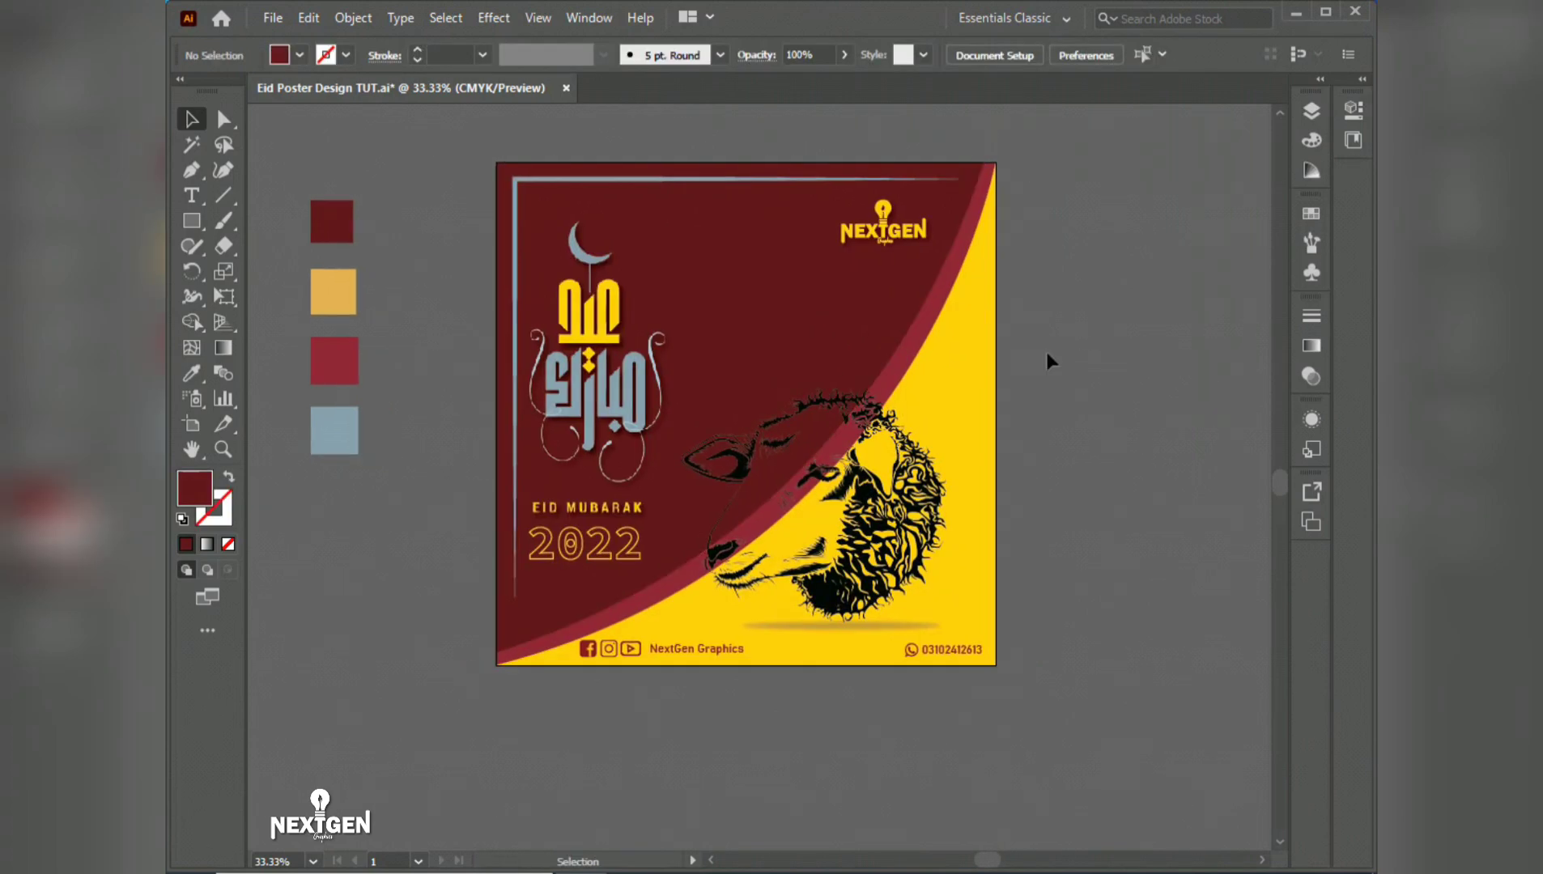